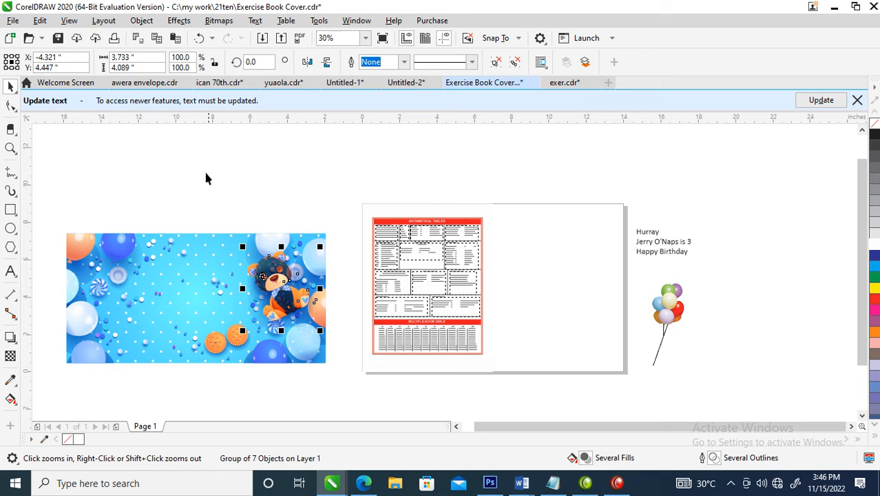
- Try the whole balloon background artwork over the page and return it to the empty area beside the page
{"action": "left_click", "coordinate": [192, 169]}
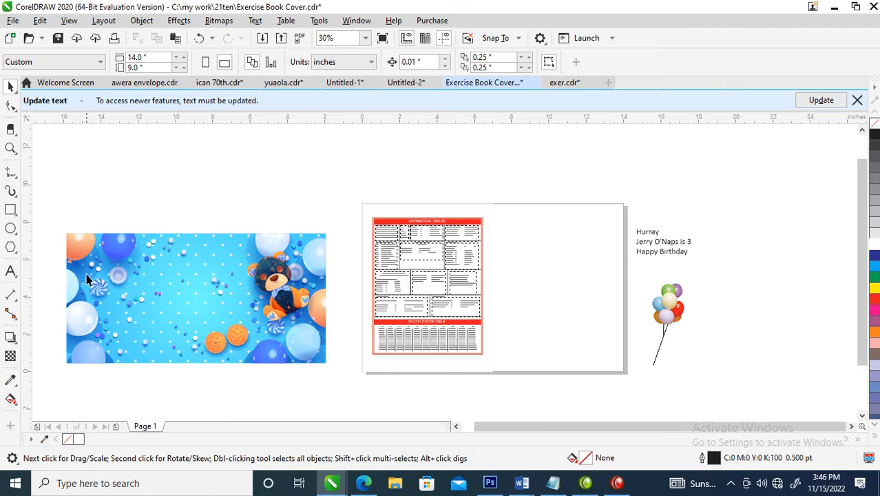
{"action": "left_click_drag", "start_coordinate": [204, 346], "coordinate": [358, 410]}
{"action": "left_click_drag", "start_coordinate": [266, 324], "coordinate": [531, 273]}
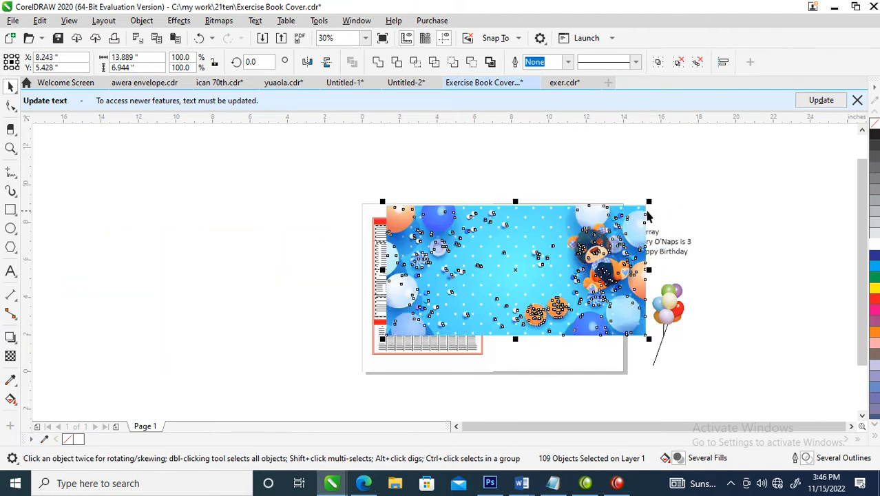
{"action": "left_click_drag", "start_coordinate": [604, 256], "coordinate": [265, 268]}
- Shrink the teddy bear and place it in the lower-right corner of the balloon background
{"action": "left_click_drag", "start_coordinate": [331, 172], "coordinate": [292, 235]}
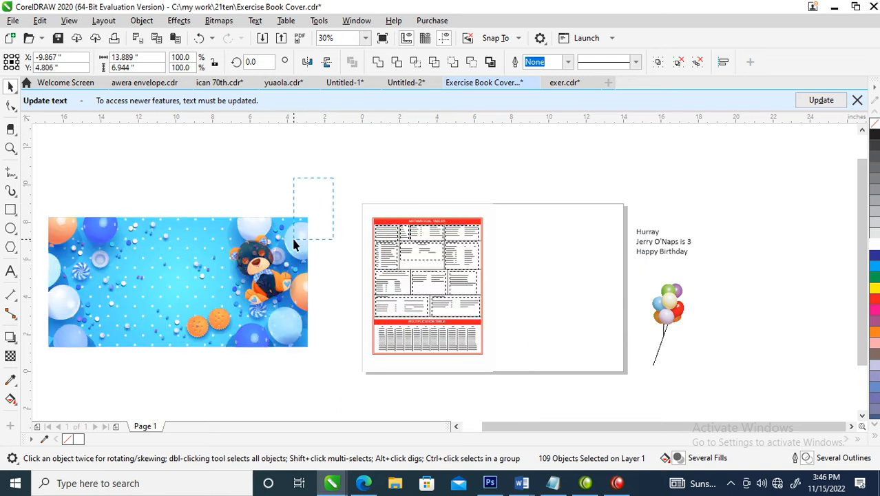
{"action": "left_click", "coordinate": [267, 259]}
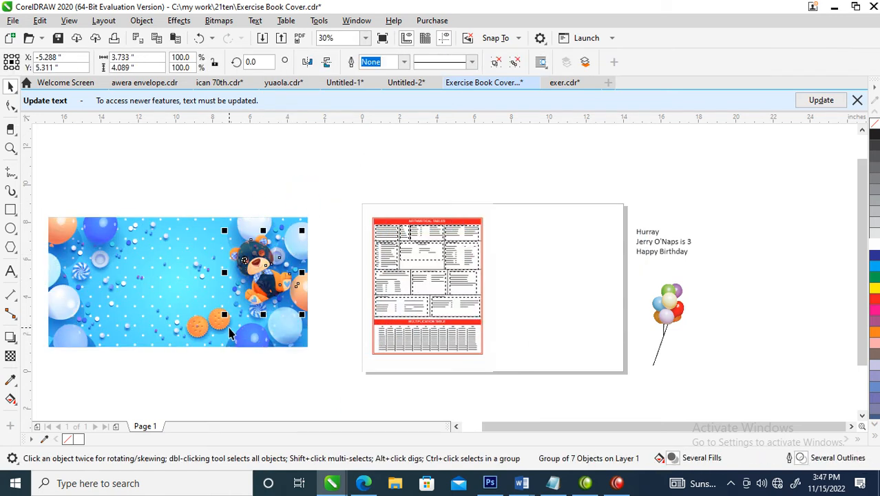
{"action": "left_click_drag", "start_coordinate": [223, 315], "coordinate": [283, 321]}
- Convert all the background artwork objects into one 300 dpi CMYK bitmap and move it partly over the page
{"action": "left_click_drag", "start_coordinate": [327, 204], "coordinate": [90, 379]}
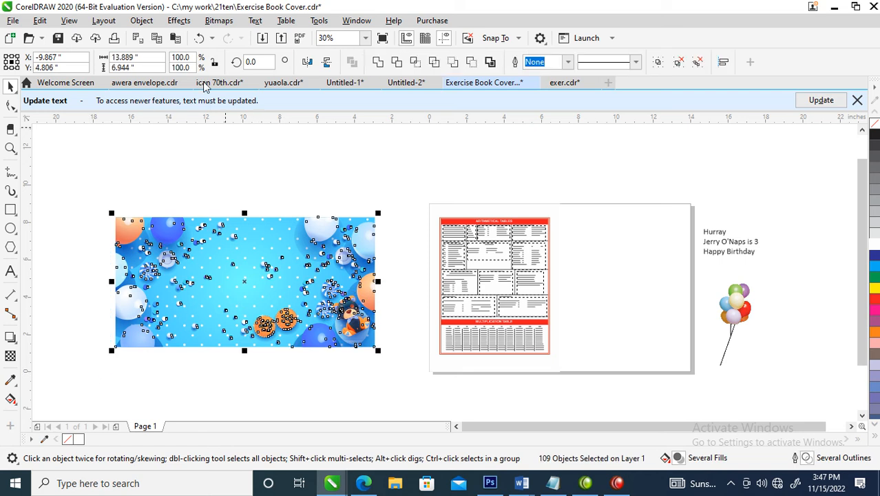
{"action": "left_click", "coordinate": [219, 21]}
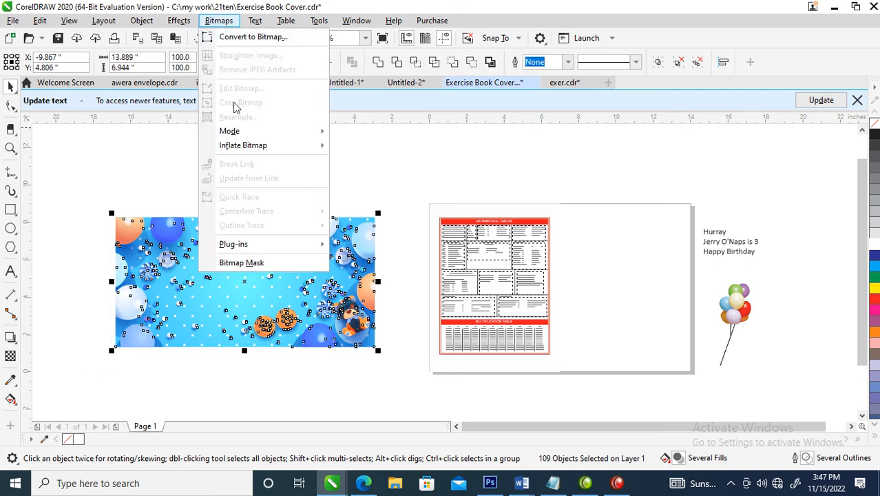
{"action": "left_click", "coordinate": [242, 41]}
{"action": "left_click", "coordinate": [459, 312]}
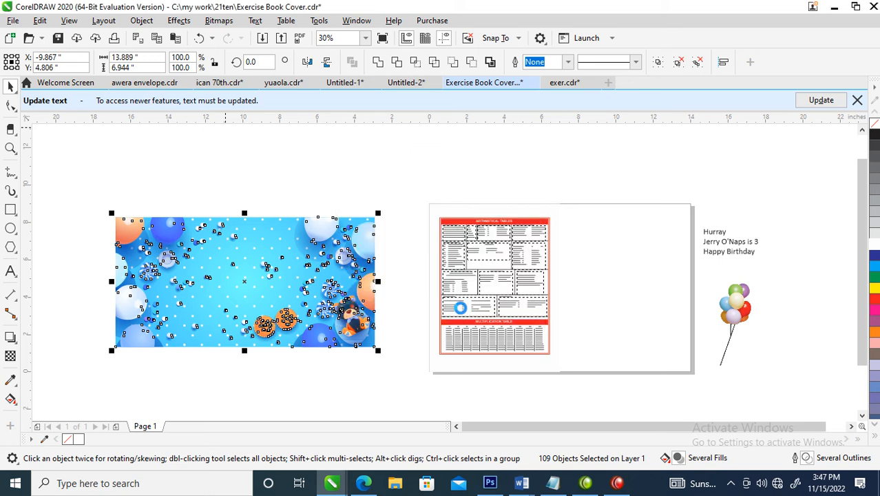
{"action": "left_click_drag", "start_coordinate": [298, 294], "coordinate": [400, 251]}
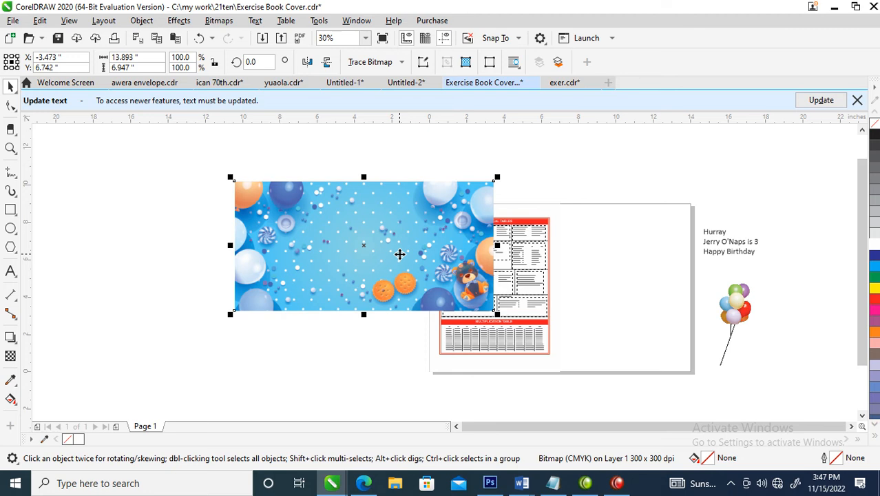
- Add a page-sized 14 by 9 inch rectangle and narrow it to about 7.13 inches over the page's left half
{"action": "scroll", "coordinate": [398, 254], "scroll_direction": "down", "scroll_amount": 2}
{"action": "key", "text": "F2"}
{"action": "left_click_drag", "start_coordinate": [297, 199], "coordinate": [672, 333]}
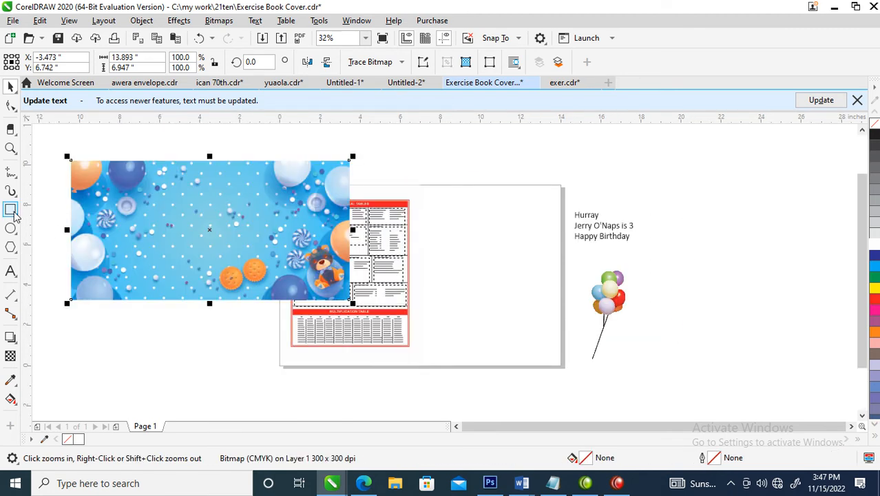
{"action": "double_click", "coordinate": [12, 213]}
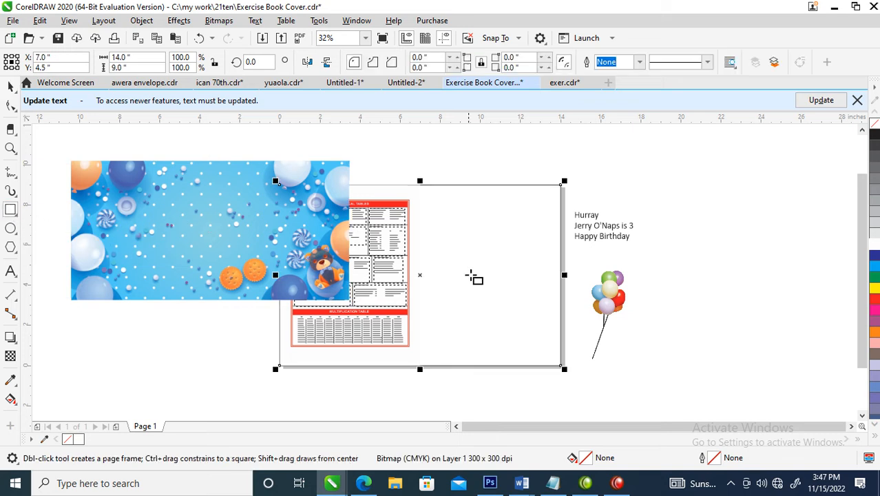
{"action": "left_click_drag", "start_coordinate": [564, 274], "coordinate": [427, 280]}
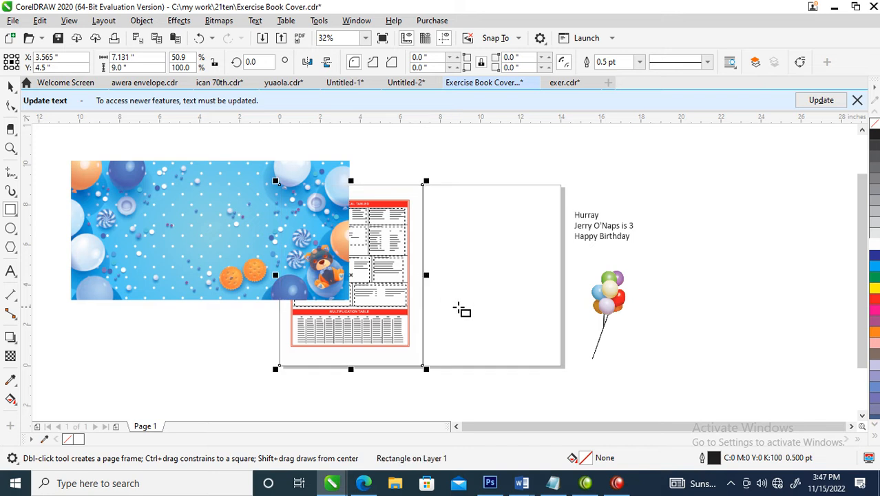
- Mirror a copy of the rectangle onto the page's right half and narrow both together to about 13.95 inches
{"action": "key", "text": "space"}
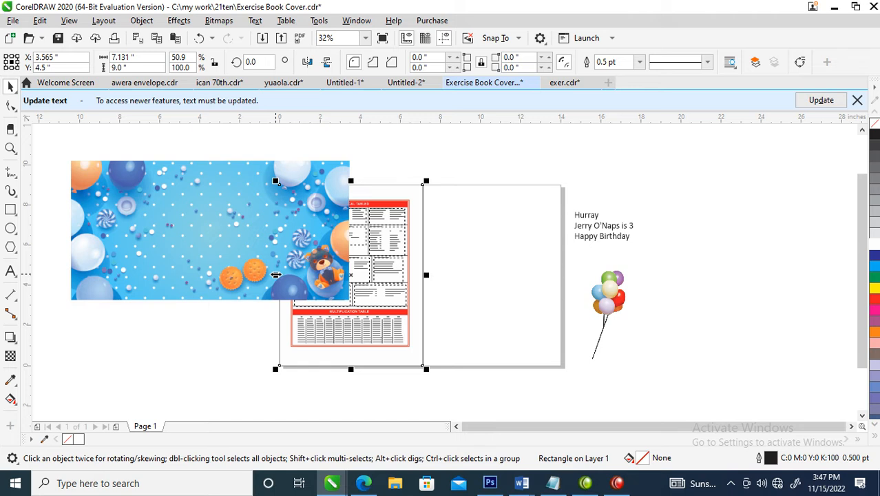
{"action": "left_click_drag", "start_coordinate": [275, 275], "coordinate": [485, 269]}
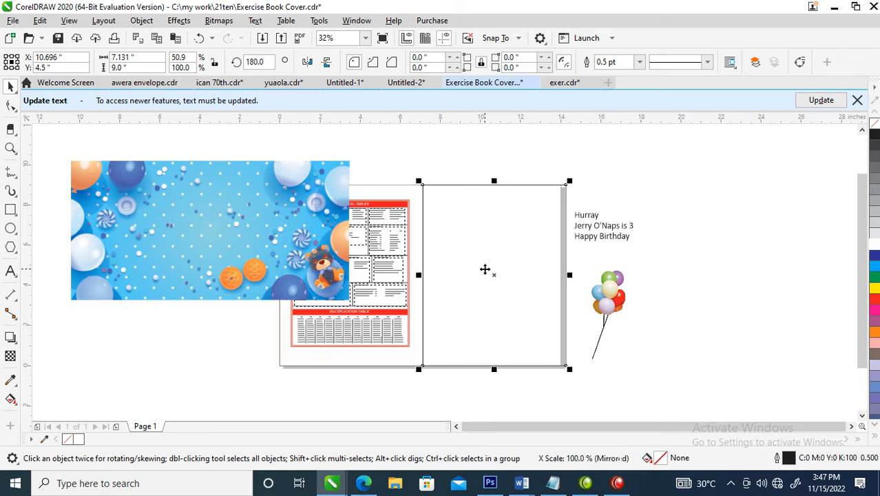
{"action": "left_click", "coordinate": [423, 204], "text": "shift"}
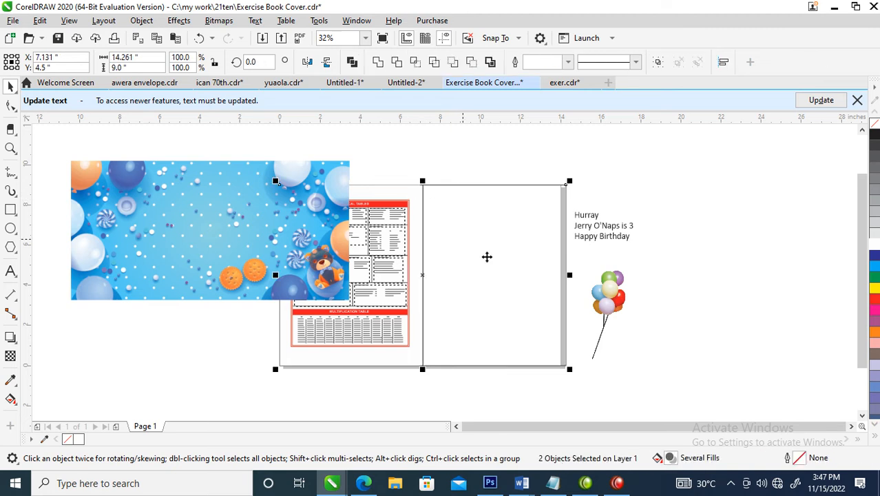
{"action": "left_click_drag", "start_coordinate": [573, 274], "coordinate": [563, 263]}
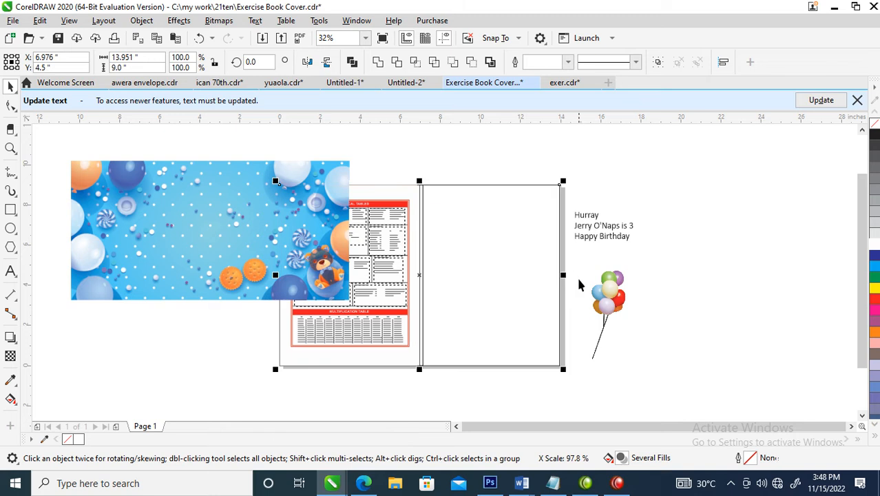
{"action": "left_click_drag", "start_coordinate": [459, 246], "coordinate": [469, 185]}
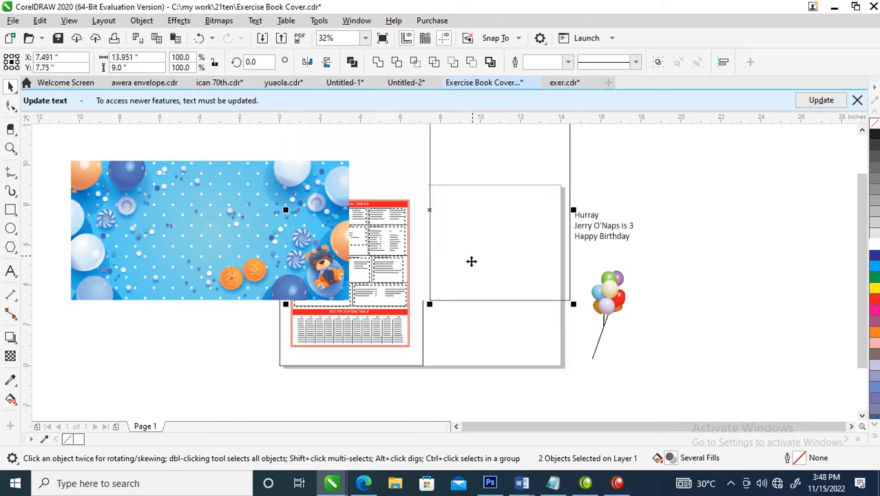
{"action": "key", "text": "ctrl+z"}
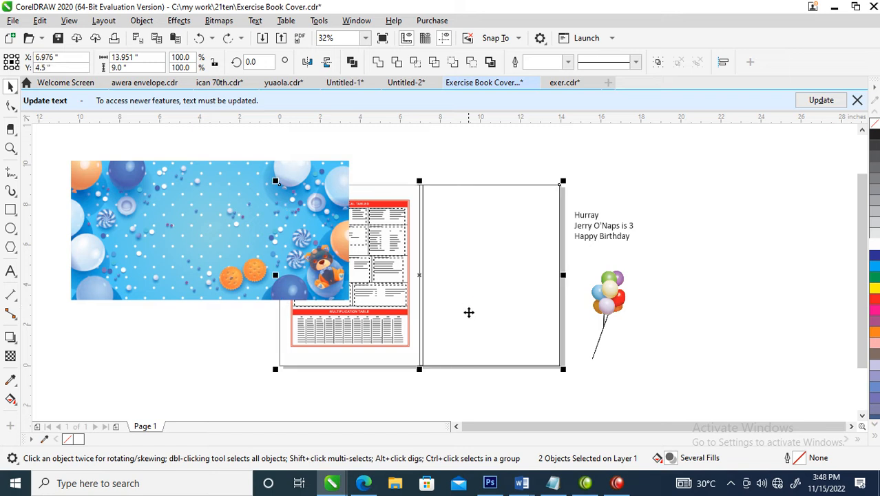
- Delete both half-page rectangles
{"action": "left_click", "coordinate": [409, 357]}
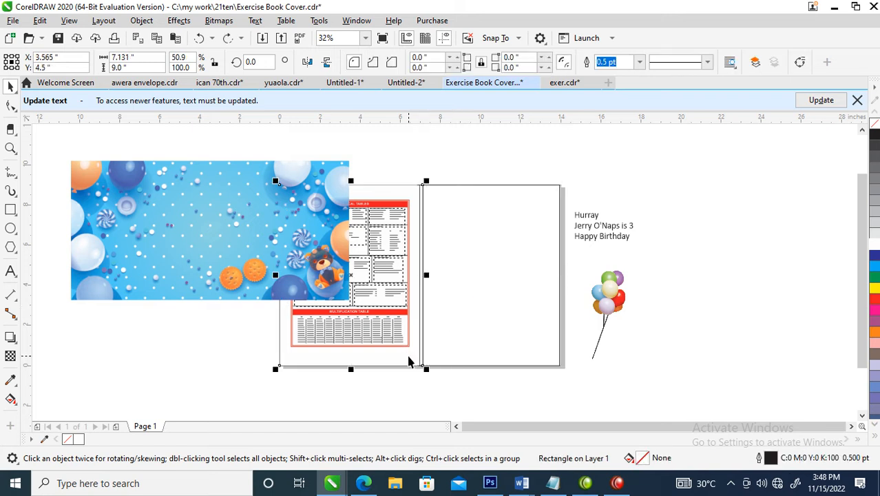
{"action": "key", "text": "Delete"}
{"action": "left_click", "coordinate": [420, 231]}
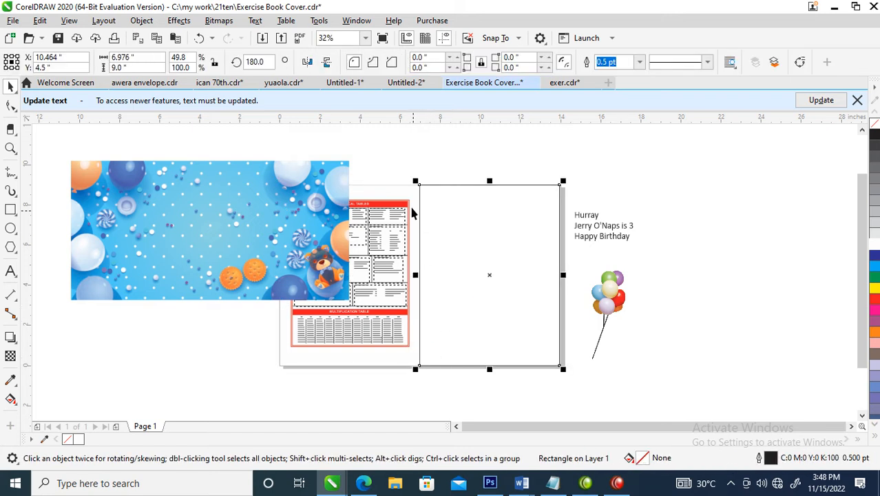
{"action": "left_click", "coordinate": [411, 208]}
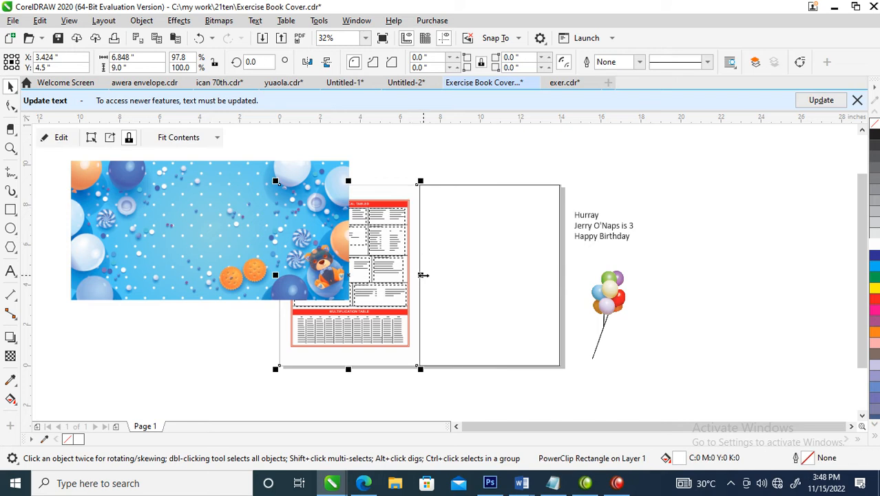
{"action": "left_click", "coordinate": [538, 238]}
{"action": "key", "text": "Delete"}
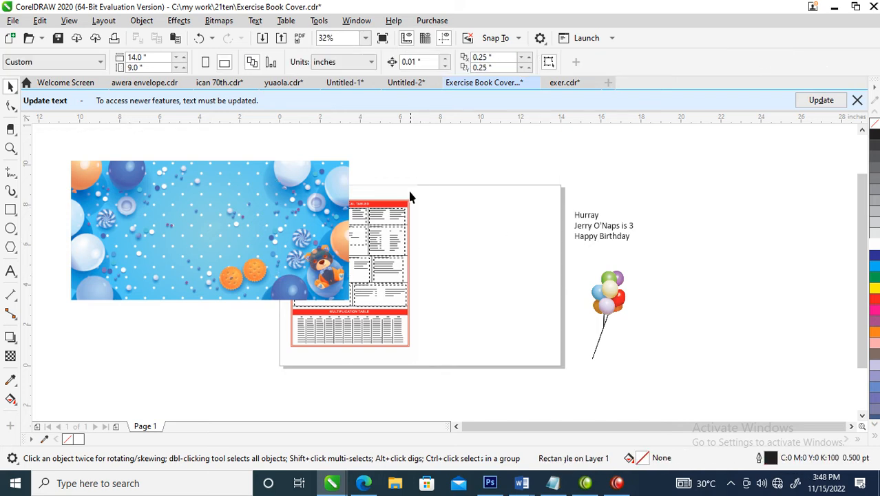
- Give the white back-cover frame behind the tables a black outline and mirror a copy onto the right half for the front cover
{"action": "left_click", "coordinate": [420, 181]}
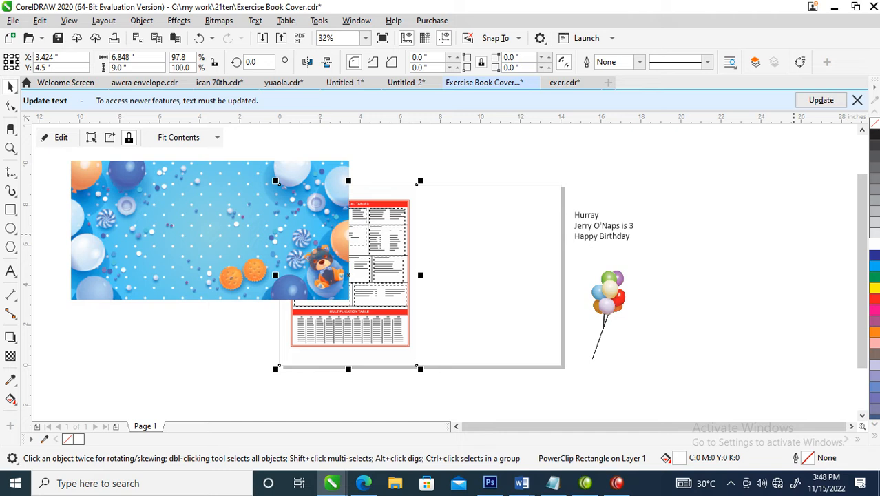
{"action": "right_click", "coordinate": [876, 137]}
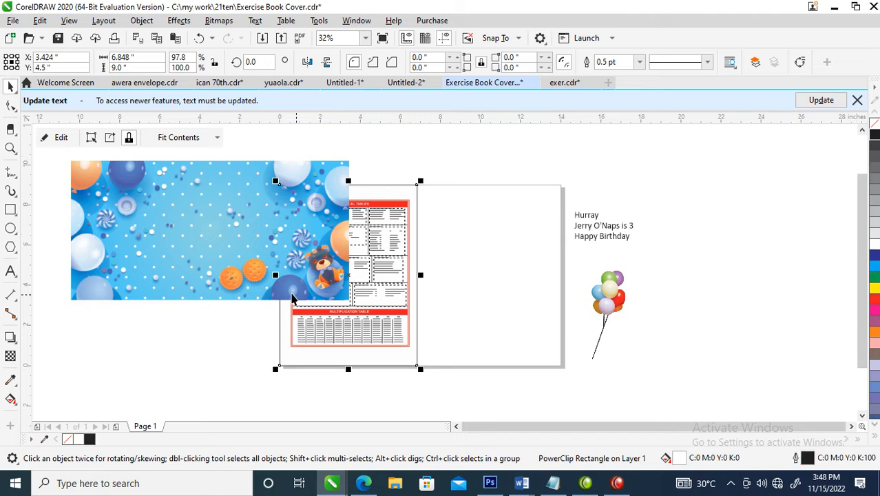
{"action": "left_click_drag", "start_coordinate": [277, 274], "coordinate": [509, 285]}
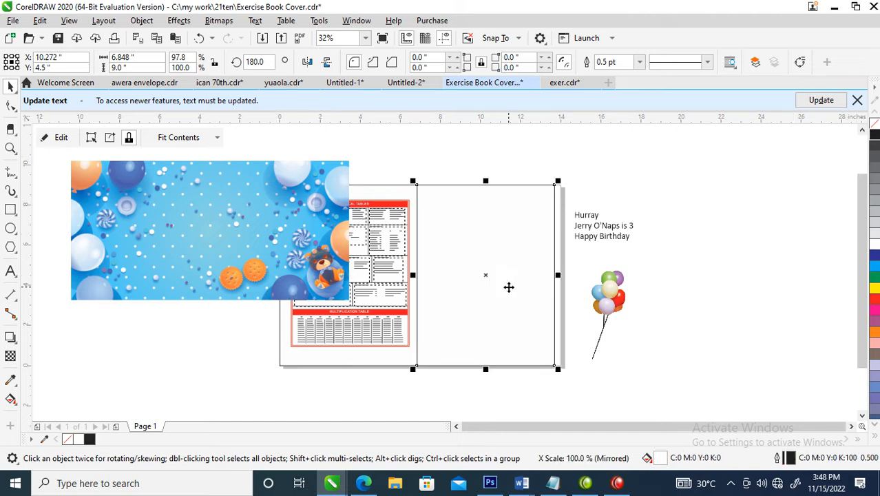
{"action": "left_click_drag", "start_coordinate": [217, 222], "coordinate": [501, 218]}
{"action": "left_click", "coordinate": [550, 256]}
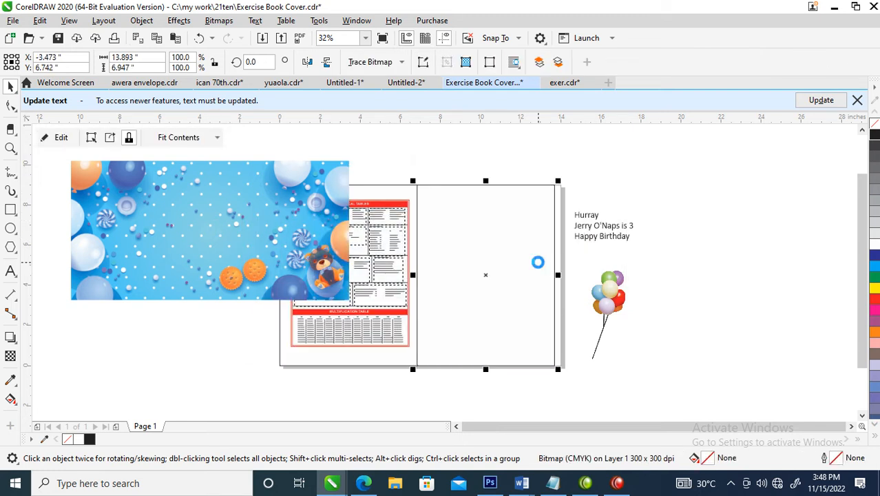
{"action": "left_click", "coordinate": [528, 234], "text": "ctrl"}
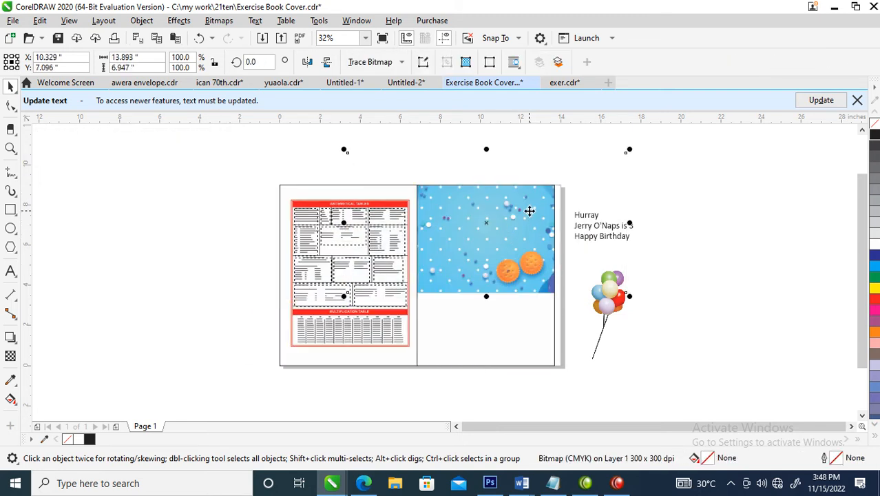
{"action": "key", "text": "ctrl+z"}
- PowerClip the balloon bitmap inside the front-cover frame and position it so the bear fits within the frame's right edge
{"action": "left_click_drag", "start_coordinate": [211, 239], "coordinate": [495, 209]}
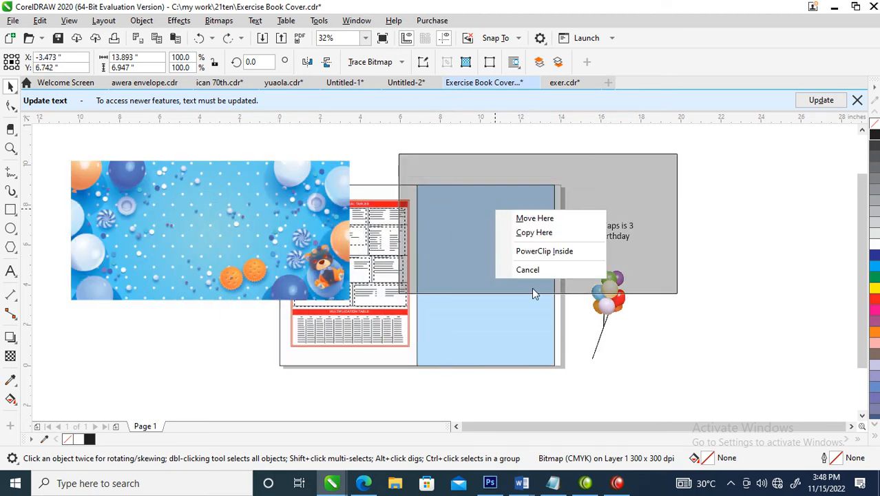
{"action": "left_click", "coordinate": [540, 251]}
{"action": "left_click_drag", "start_coordinate": [521, 213], "coordinate": [403, 238]}
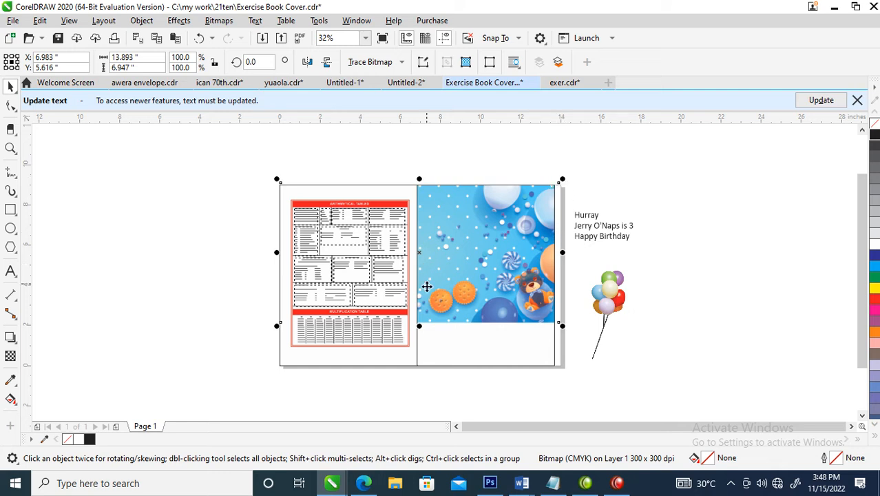
{"action": "left_click", "coordinate": [121, 239]}
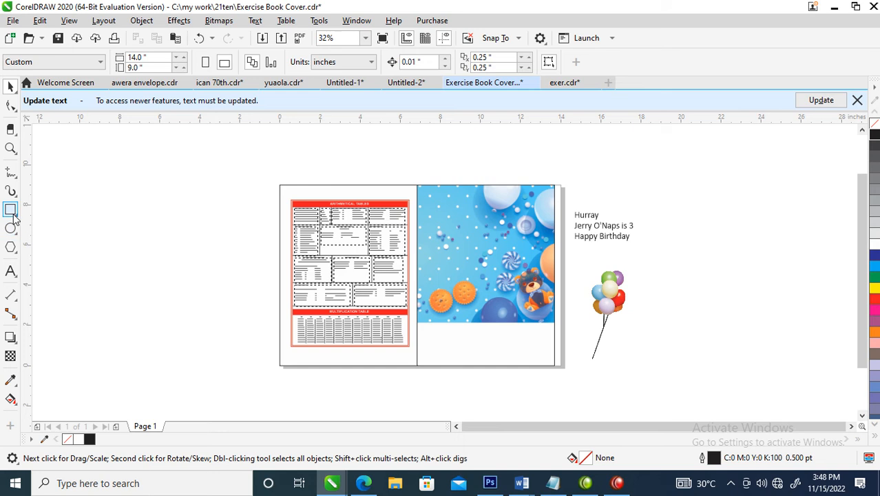
- Draw a rectangle about 8.04 by 4.54 inches over the lower half of the front cover, overlapping its edges
{"action": "left_click", "coordinate": [11, 210]}
{"action": "left_click_drag", "start_coordinate": [406, 281], "coordinate": [567, 372]}
{"action": "key", "text": "space"}
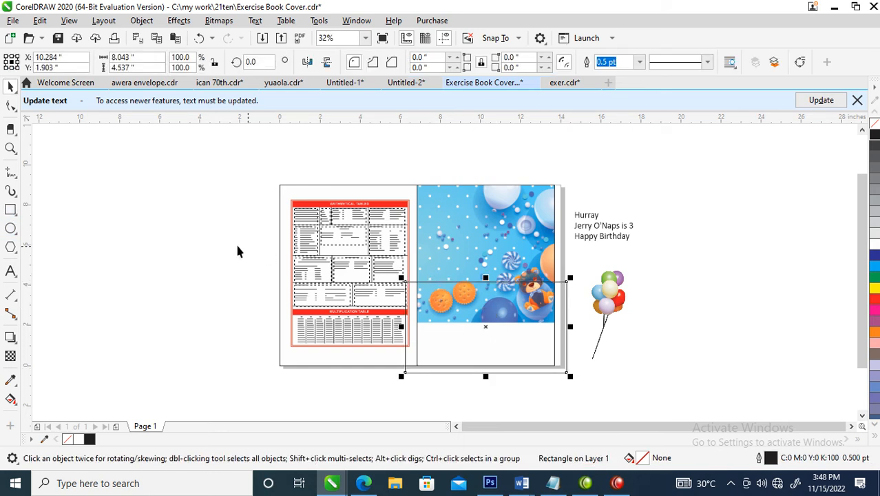
- Fill the new rectangle with a light blue sampled from the balloon background and remove its outline
{"action": "left_click", "coordinate": [11, 380]}
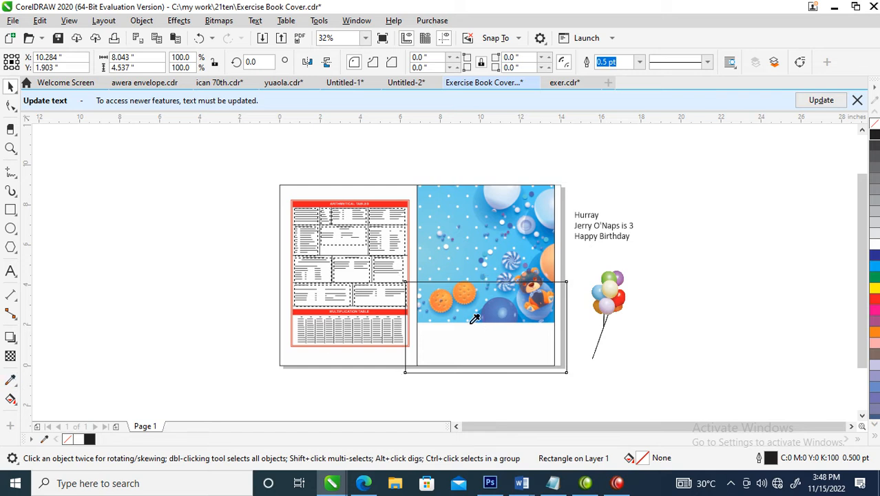
{"action": "left_click", "coordinate": [475, 315]}
{"action": "left_click", "coordinate": [472, 334]}
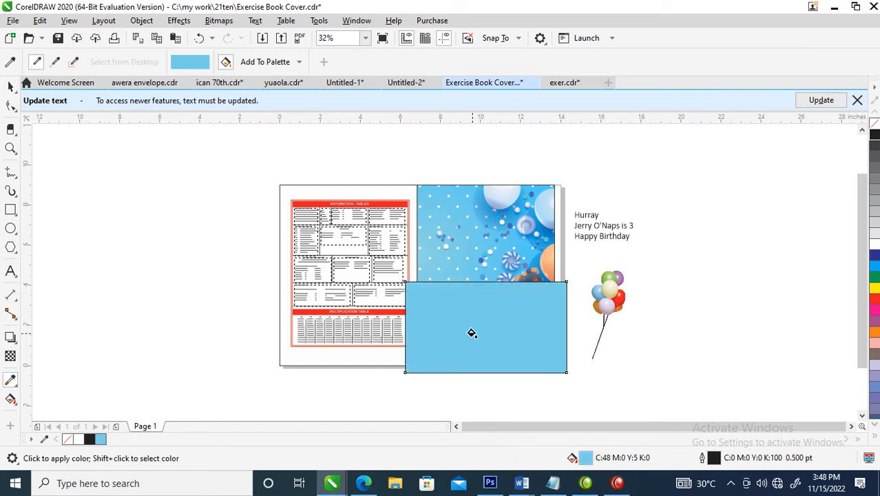
{"action": "key", "text": "space"}
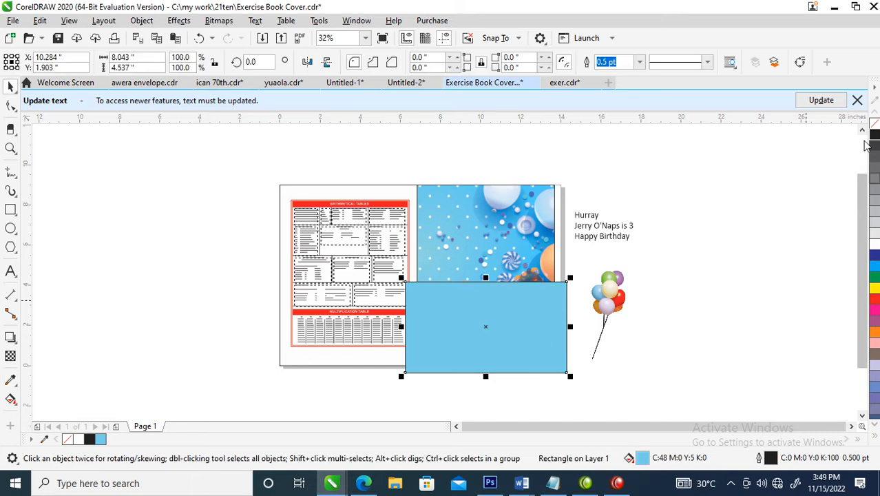
{"action": "right_click", "coordinate": [875, 124]}
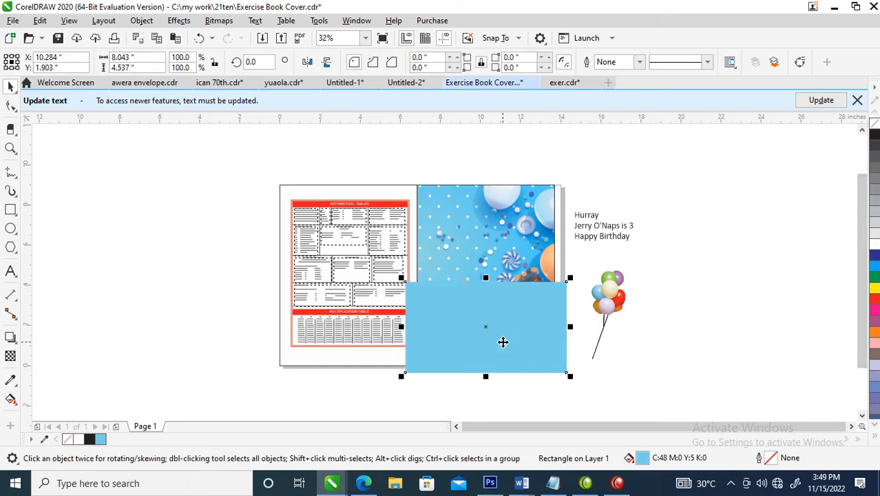
- Apply a vertical linear fountain transparency to the light blue rectangle so its upper part fades into the balloon background
{"action": "left_click", "coordinate": [10, 357]}
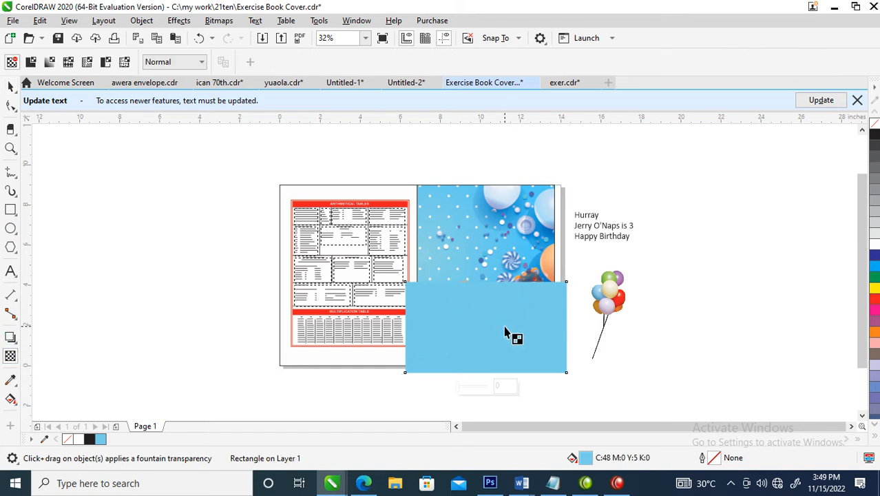
{"action": "left_click_drag", "start_coordinate": [503, 314], "coordinate": [503, 284]}
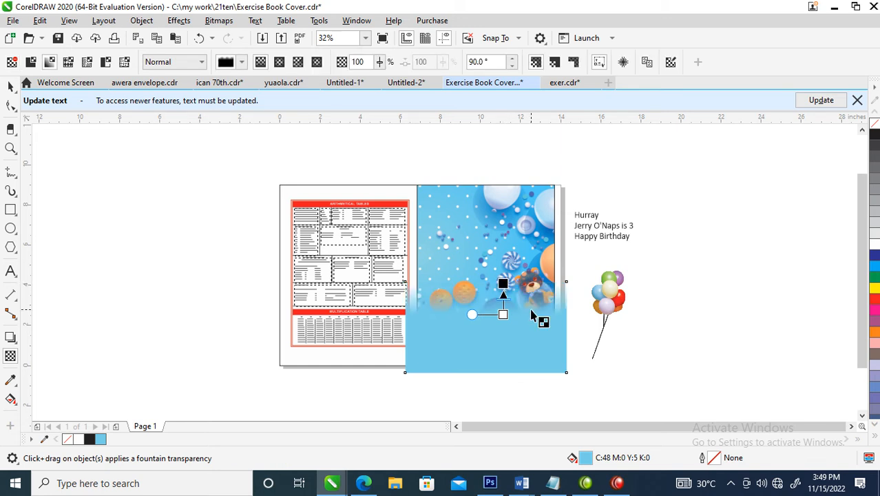
{"action": "key", "text": "space"}
- PowerClip the faded blue rectangle inside the front-cover frame and position it over the lower part of the background
{"action": "left_click_drag", "start_coordinate": [506, 342], "coordinate": [505, 218]}
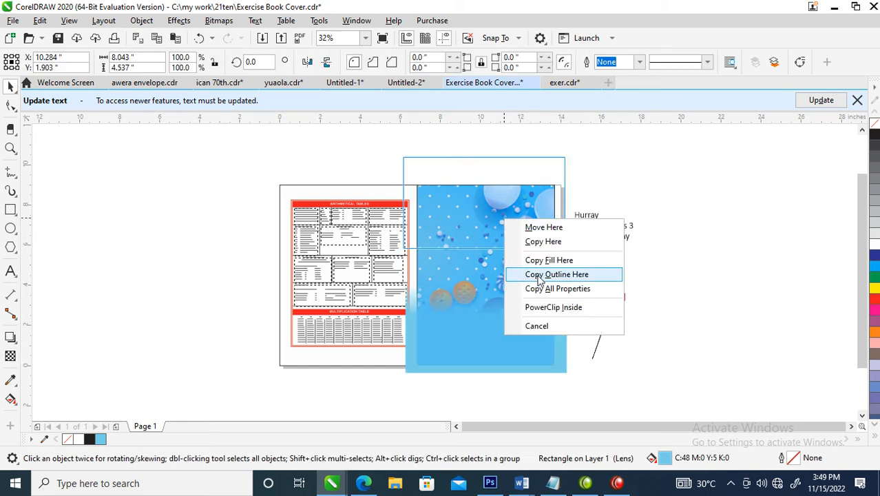
{"action": "left_click", "coordinate": [551, 308]}
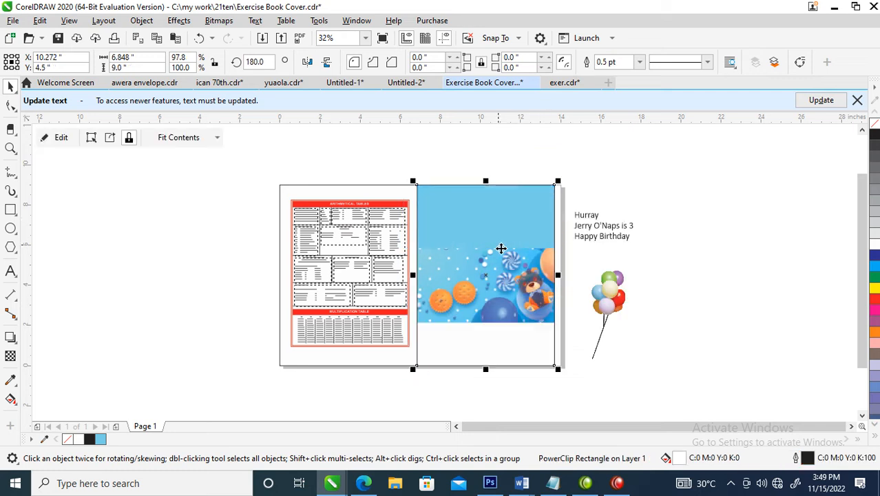
{"action": "left_click", "coordinate": [507, 210], "text": "ctrl"}
{"action": "left_click_drag", "start_coordinate": [509, 209], "coordinate": [513, 343]}
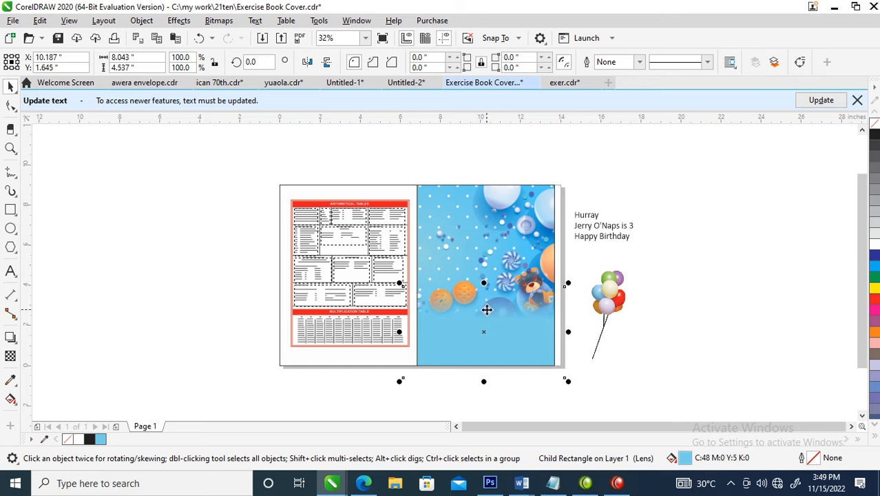
{"action": "left_click_drag", "start_coordinate": [489, 310], "coordinate": [499, 317]}
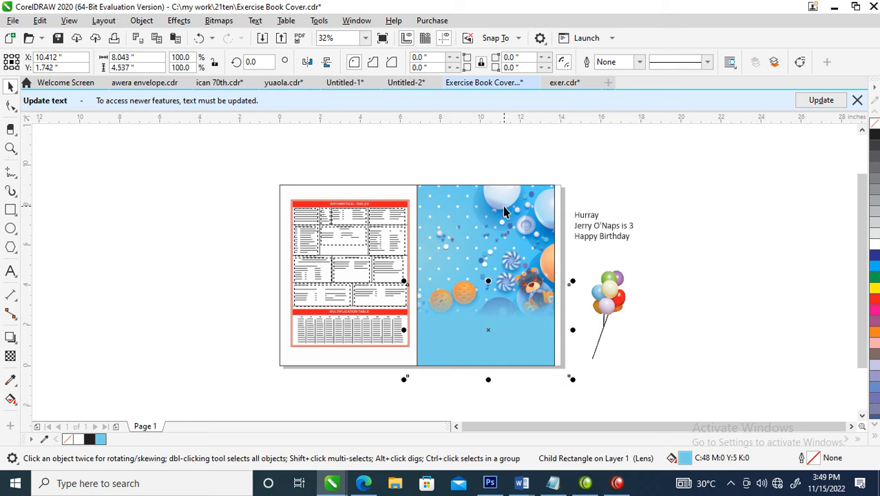
- Rearrange the balloon bitmap inside the front-cover frame so the balloons run along its left side and the bear is out of view
{"action": "left_click", "coordinate": [482, 218]}
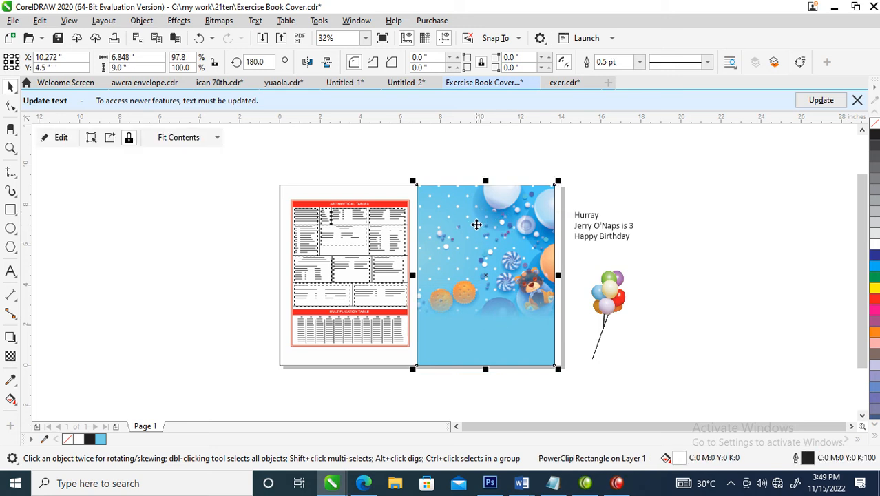
{"action": "left_click_drag", "start_coordinate": [476, 222], "coordinate": [594, 229]}
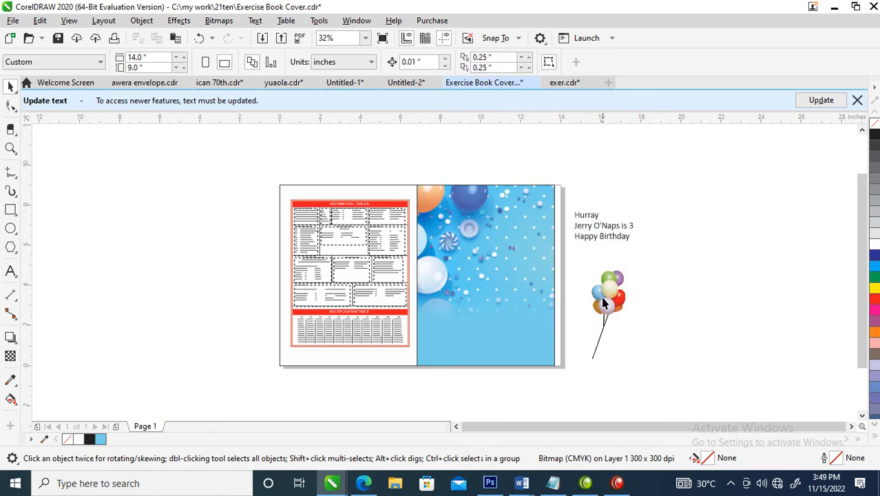
- Tint the back-cover frame light cyan at C35 M0 Y0 K0 and remove the outline from both cover frames
{"action": "left_click", "coordinate": [609, 226]}
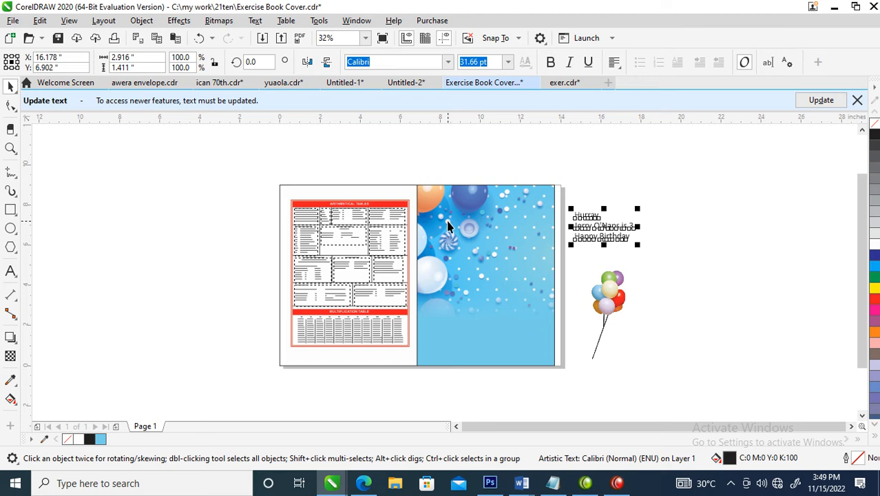
{"action": "key", "text": "z"}
{"action": "left_click", "coordinate": [488, 279]}
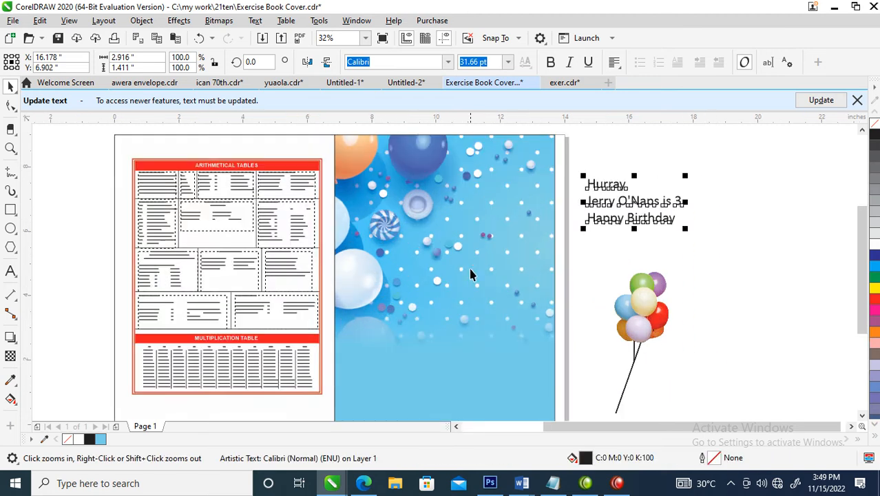
{"action": "left_click", "coordinate": [330, 148]}
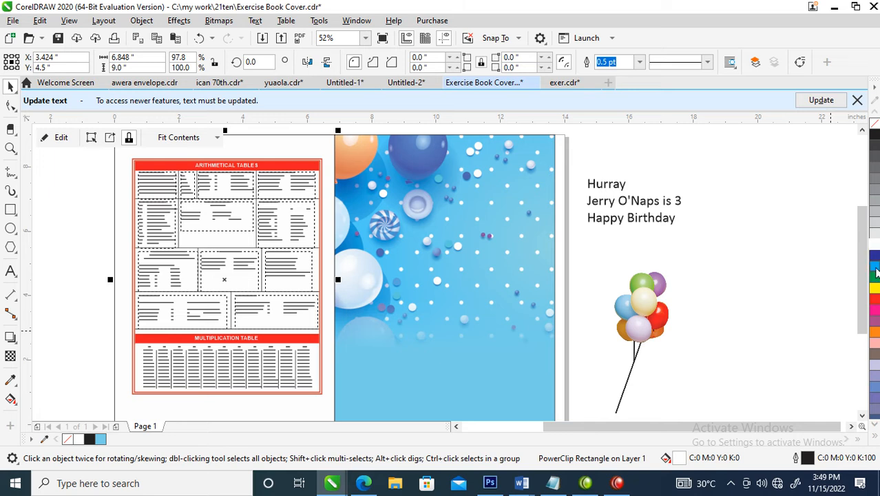
{"action": "left_click", "coordinate": [876, 268]}
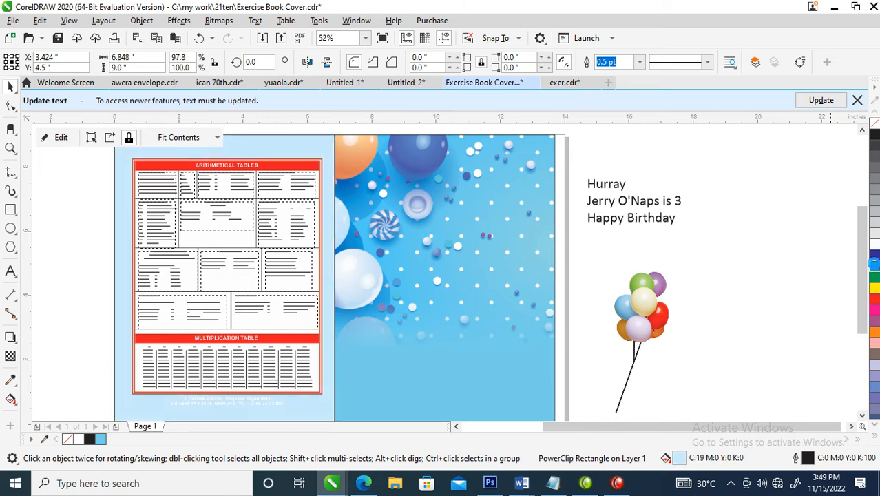
{"action": "left_click", "coordinate": [875, 267]}
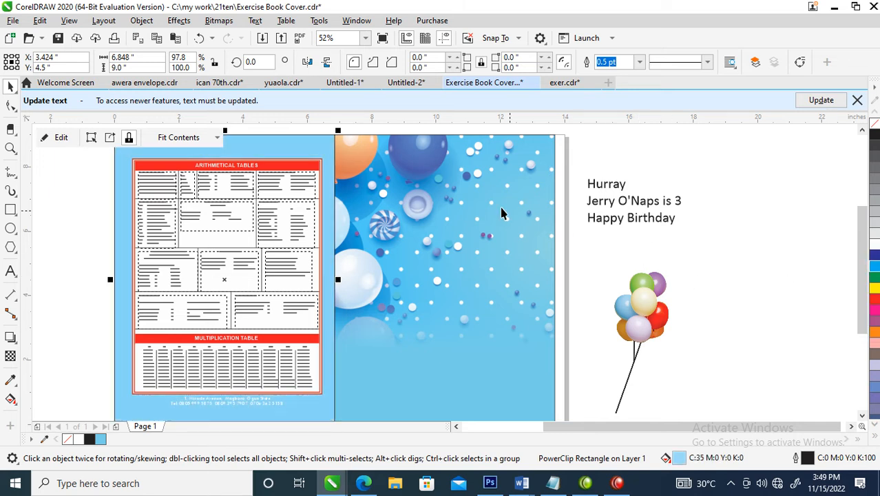
{"action": "left_click", "coordinate": [497, 173], "text": "shift"}
{"action": "right_click", "coordinate": [875, 131]}
- Copy the three-line birthday text onto the front cover, set it in FuturaTEE and place it over the lower blue area
{"action": "left_click_drag", "start_coordinate": [645, 205], "coordinate": [448, 268]}
{"action": "right_click", "coordinate": [449, 268]}
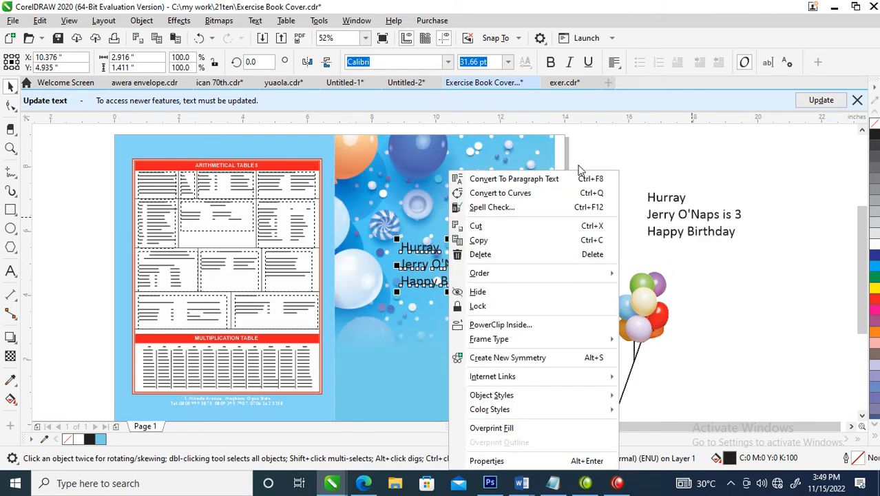
{"action": "left_click", "coordinate": [448, 63]}
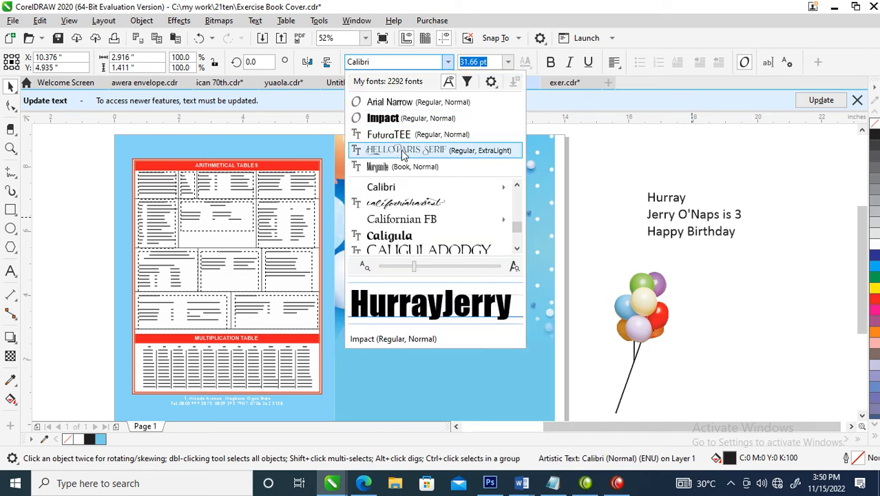
{"action": "key", "text": "Escape"}
{"action": "left_click_drag", "start_coordinate": [457, 267], "coordinate": [449, 347]}
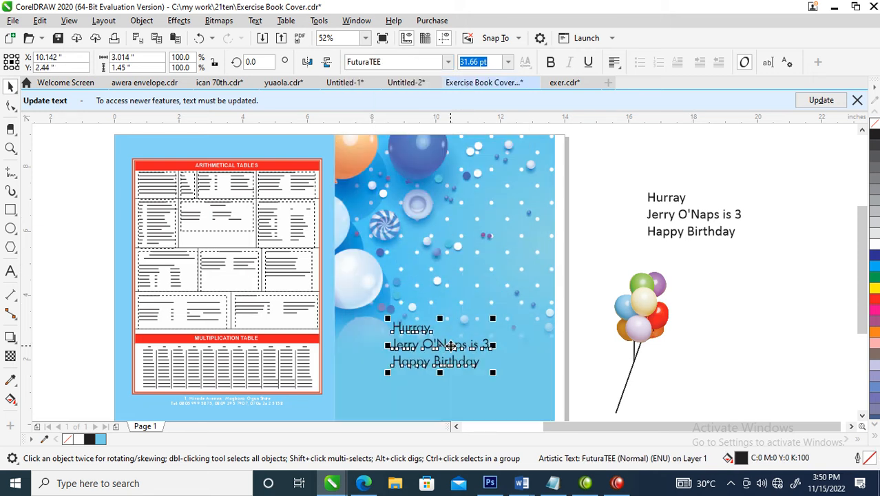
- Separate the Hurray line, move it near the front cover's upper right, and set it in Hello Paris Serif at about 50.9 pt
{"action": "left_click_drag", "start_coordinate": [449, 347], "coordinate": [494, 174]}
{"action": "left_click", "coordinate": [448, 62]}
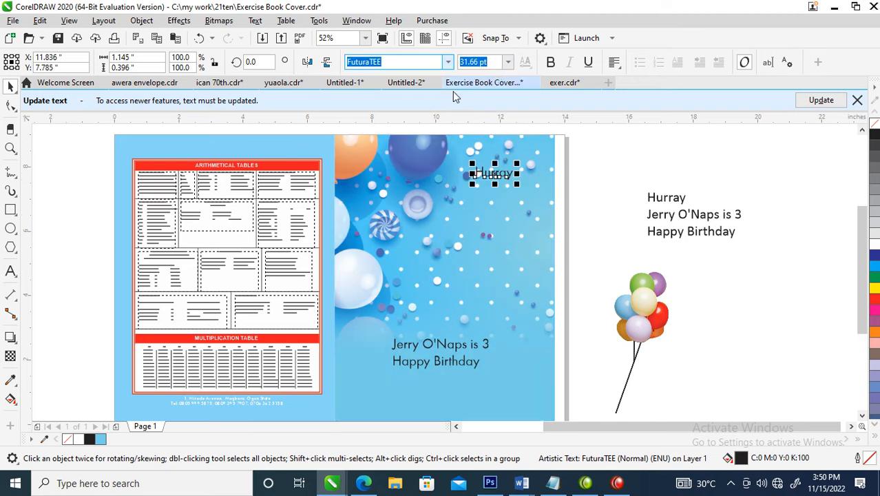
{"action": "mouse_move", "coordinate": [441, 200]}
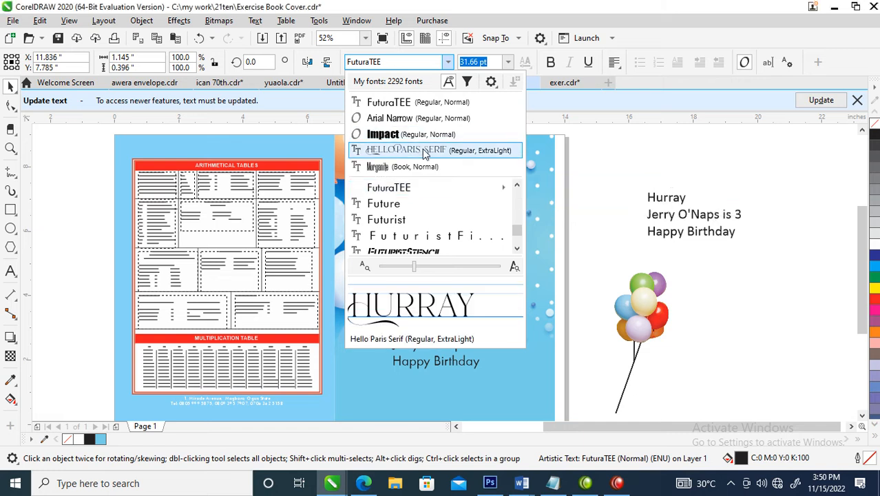
{"action": "left_click", "coordinate": [413, 150]}
{"action": "left_click_drag", "start_coordinate": [469, 186], "coordinate": [434, 212]}
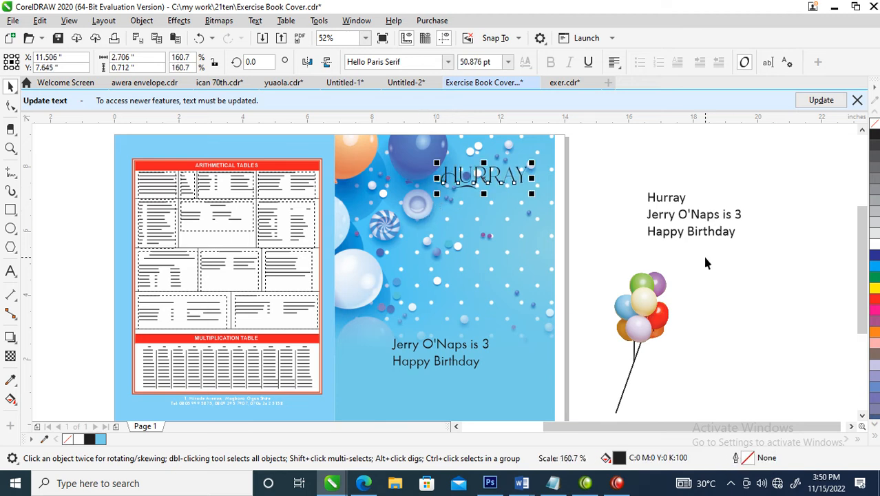
- Colour the Hurray text white with a 3-point white outline, rounded corners and line caps, placed behind the fill and scaling with the object
{"action": "left_click", "coordinate": [874, 244]}
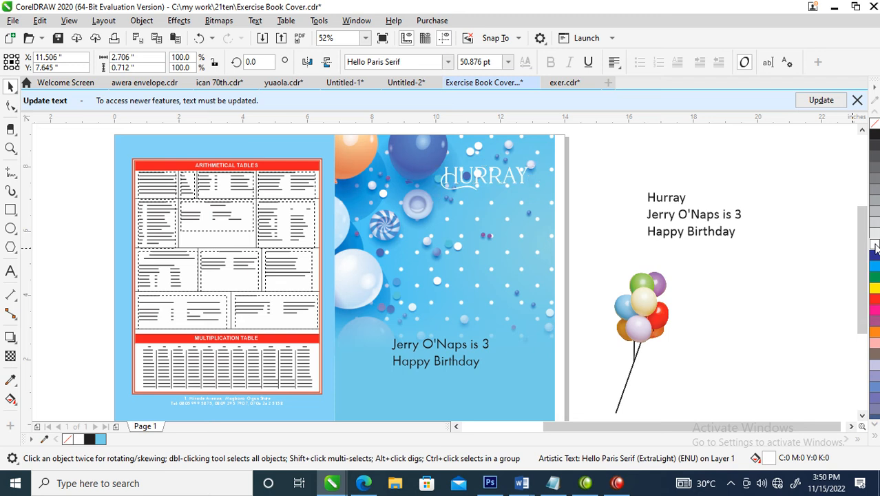
{"action": "key", "text": "F2"}
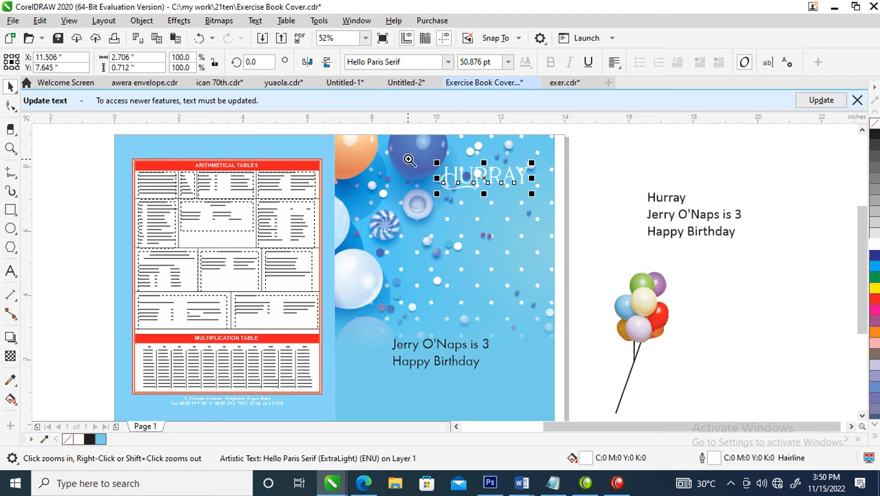
{"action": "left_click_drag", "start_coordinate": [408, 162], "coordinate": [665, 223]}
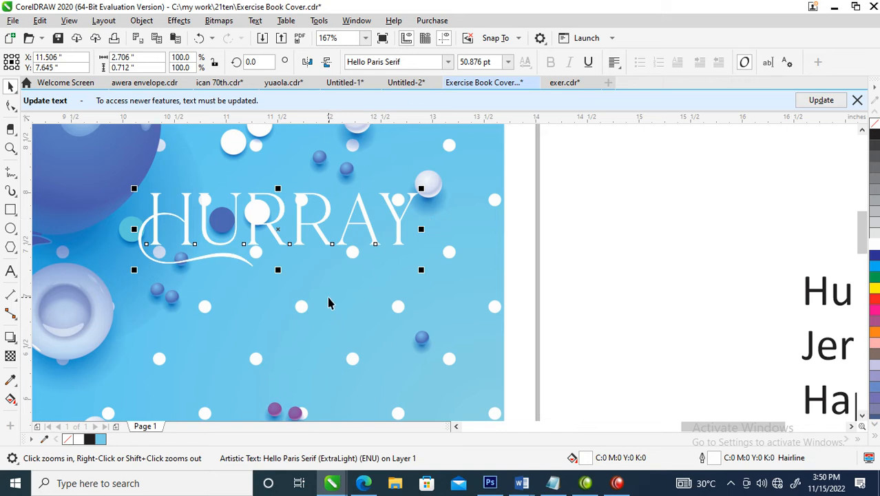
{"action": "key", "text": "F12"}
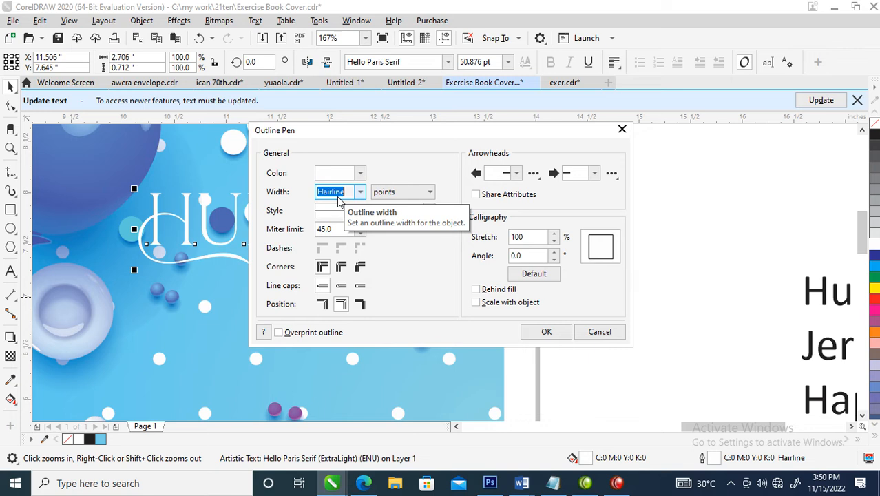
{"action": "type", "text": "3"}
{"action": "left_click", "coordinate": [475, 289]}
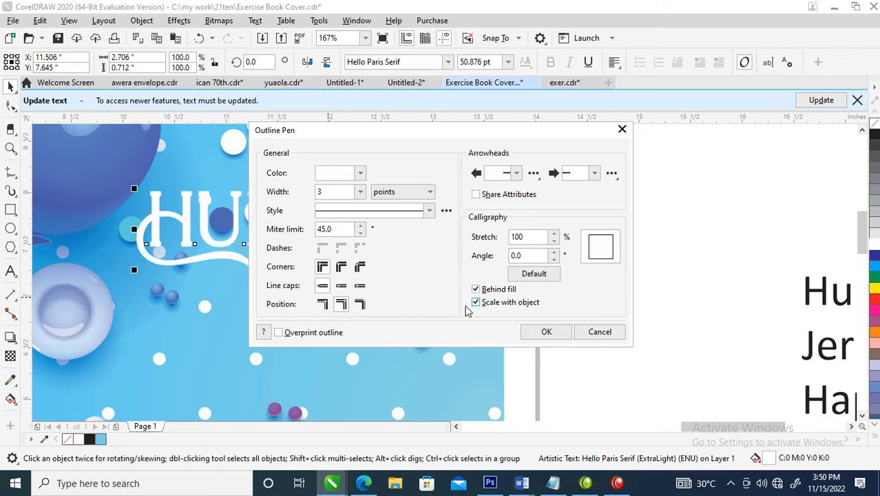
{"action": "left_click", "coordinate": [342, 268]}
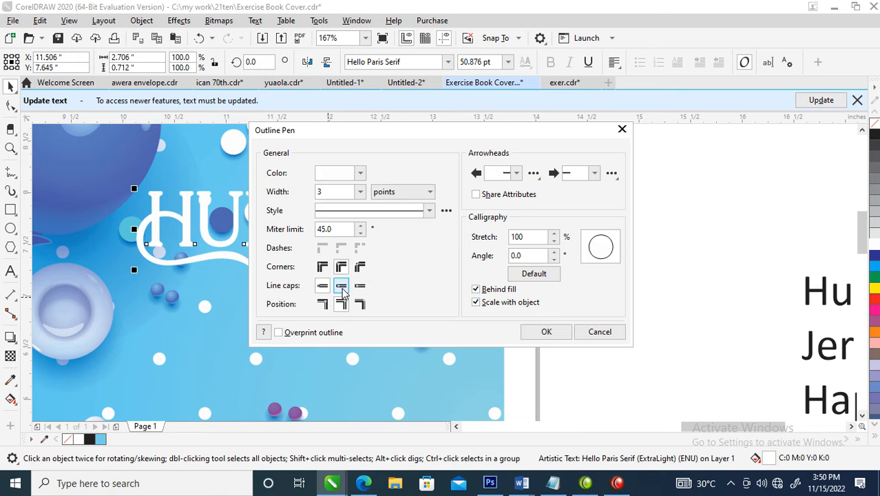
{"action": "left_click", "coordinate": [343, 290]}
{"action": "left_click", "coordinate": [546, 331]}
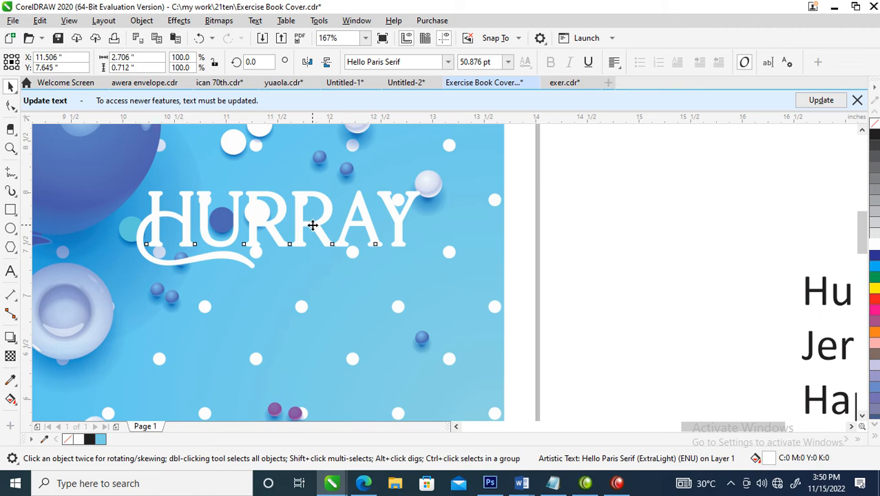
- Convert the Hurray text's outline to an object and weld it with the text into a single curve
{"action": "left_click", "coordinate": [142, 21]}
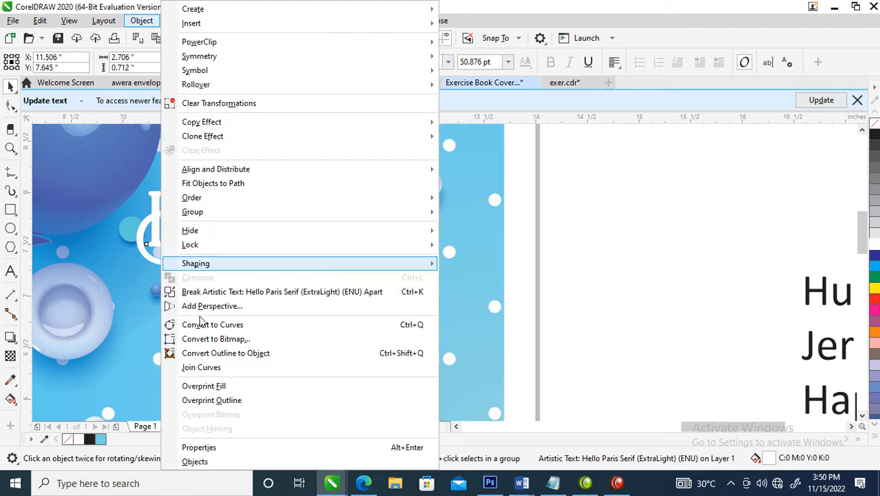
{"action": "left_click", "coordinate": [226, 354]}
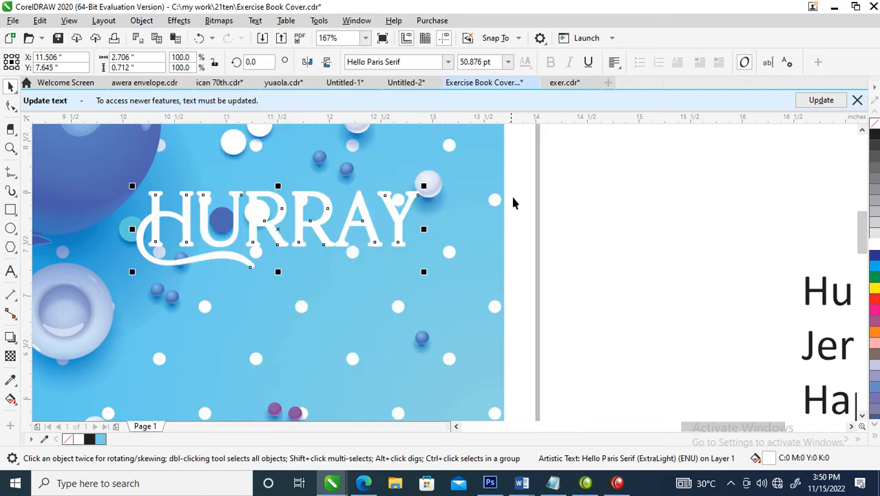
{"action": "left_click_drag", "start_coordinate": [102, 303], "coordinate": [96, 310]}
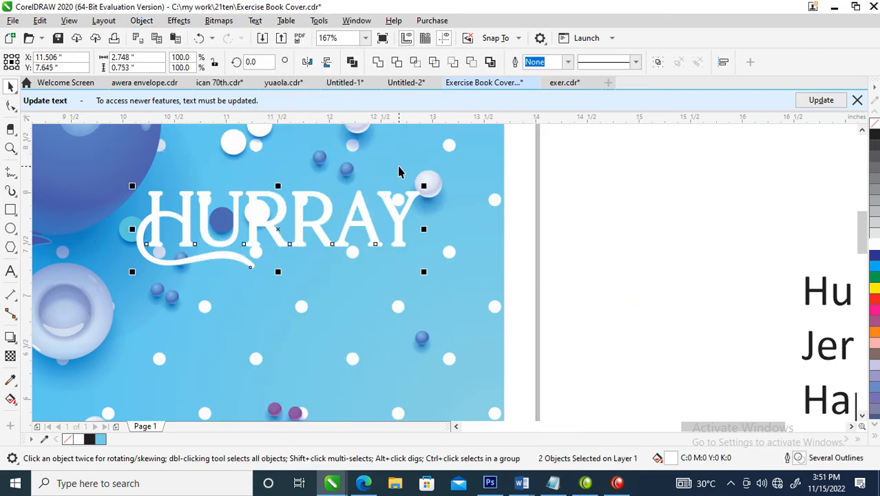
{"action": "left_click", "coordinate": [378, 62]}
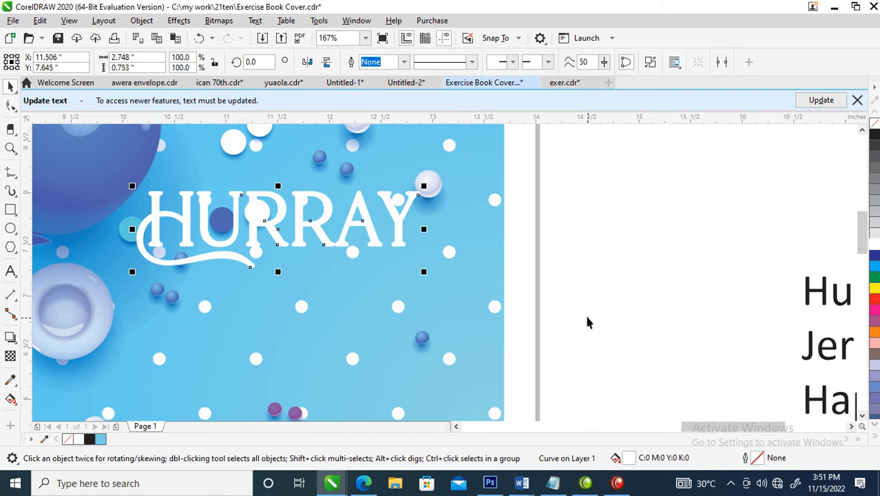
- Give the welded Hurray lettering a 4-point dark blue outline with rounded corners and line caps, behind the fill and scaling with the object
{"action": "right_click", "coordinate": [876, 257]}
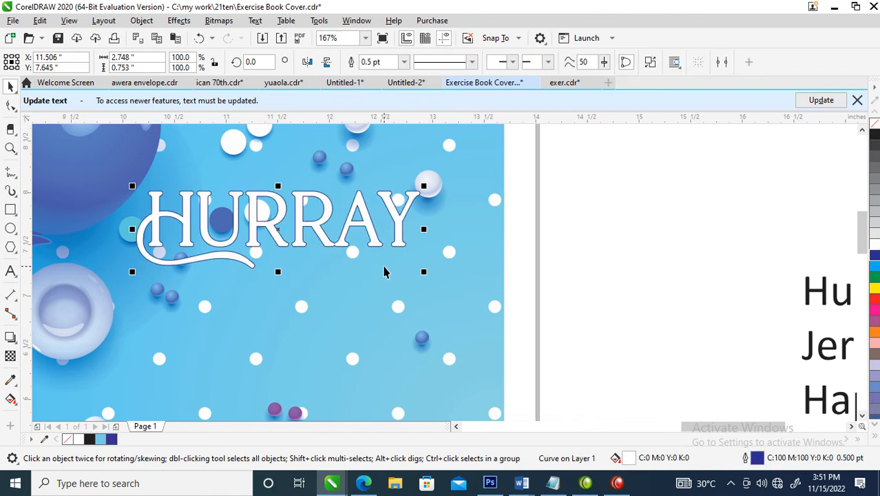
{"action": "key", "text": "F12"}
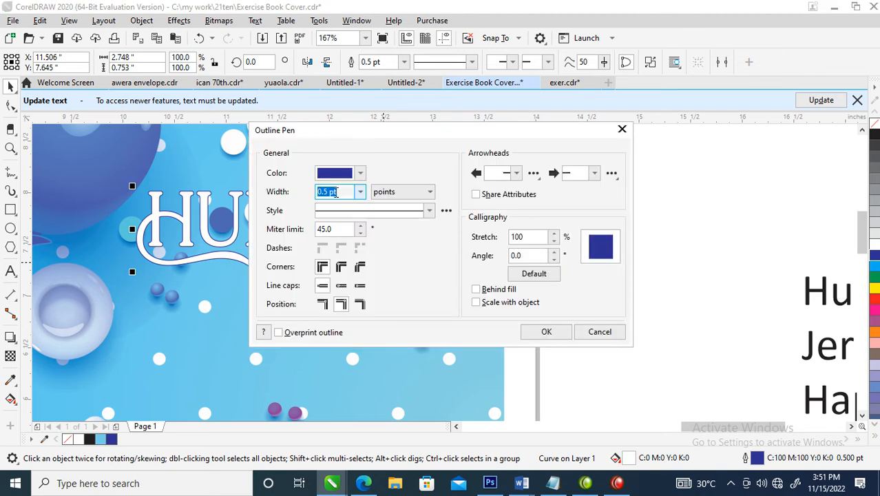
{"action": "type", "text": "4"}
{"action": "left_click", "coordinate": [340, 266]}
{"action": "left_click", "coordinate": [341, 285]}
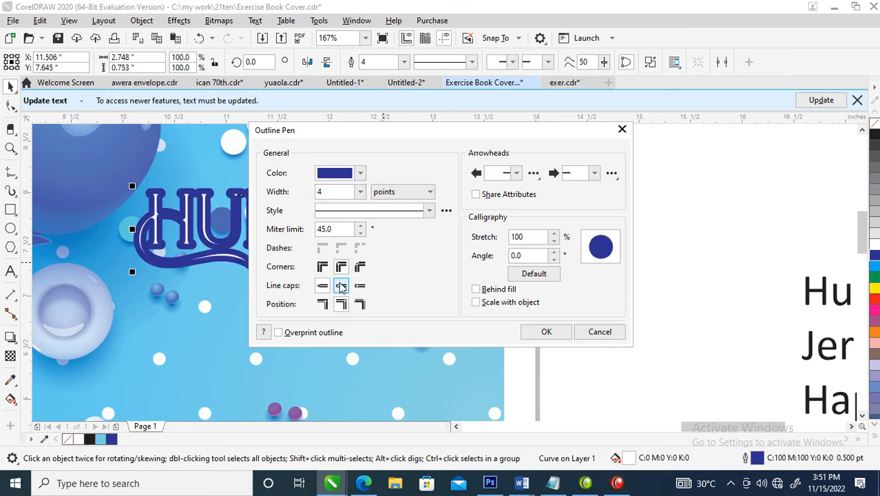
{"action": "left_click", "coordinate": [478, 292]}
{"action": "left_click", "coordinate": [476, 302]}
{"action": "left_click", "coordinate": [535, 330]}
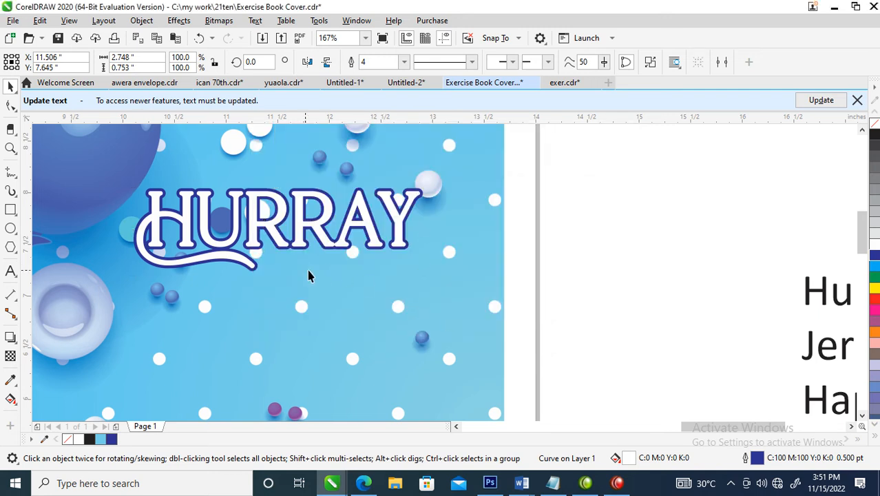
- Add a drop shadow to the Hurray lettering, offset about 0.041 in right and 0.048 in down, and colour it Blue
{"action": "left_click", "coordinate": [10, 337]}
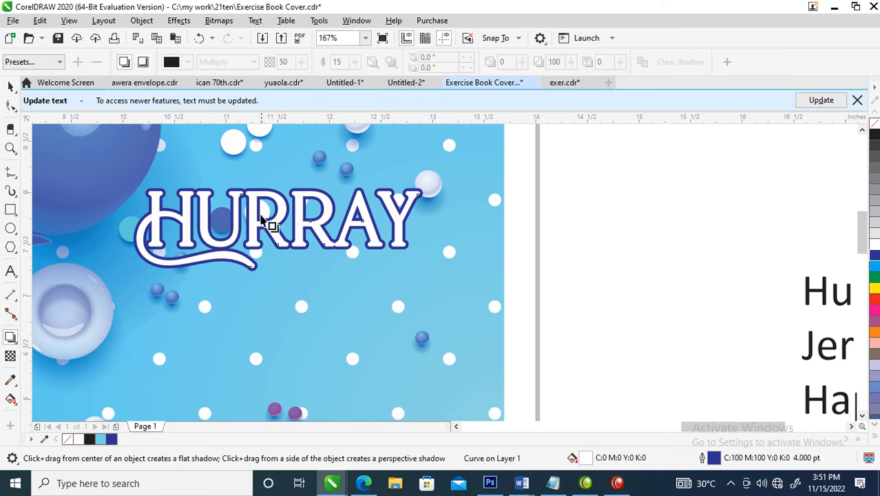
{"action": "left_click_drag", "start_coordinate": [277, 229], "coordinate": [293, 274]}
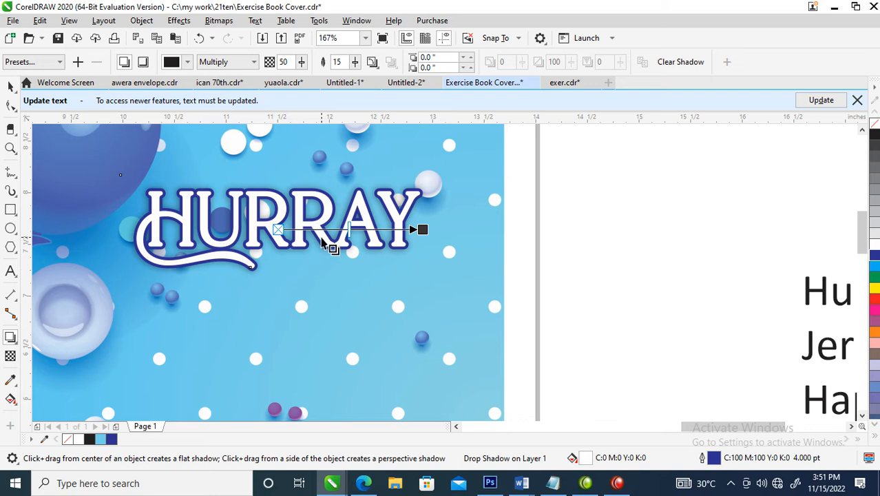
{"action": "left_click_drag", "start_coordinate": [422, 229], "coordinate": [318, 275]}
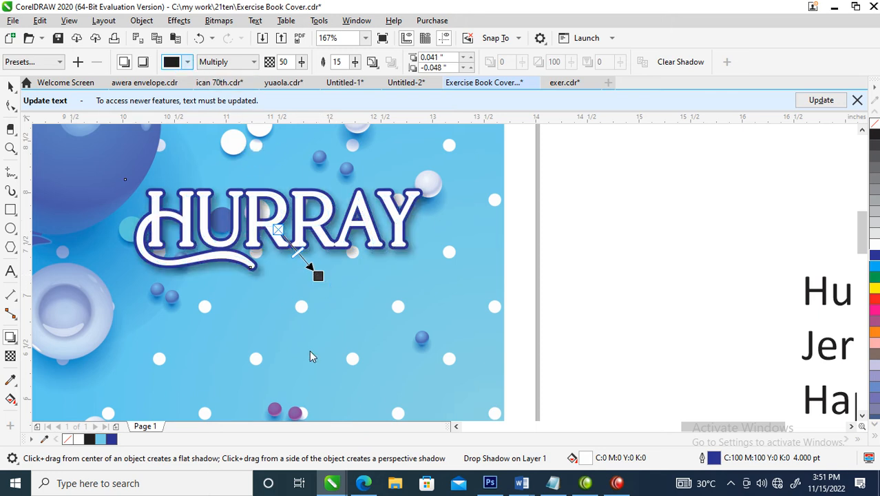
{"action": "left_click", "coordinate": [187, 62]}
{"action": "left_click", "coordinate": [227, 144]}
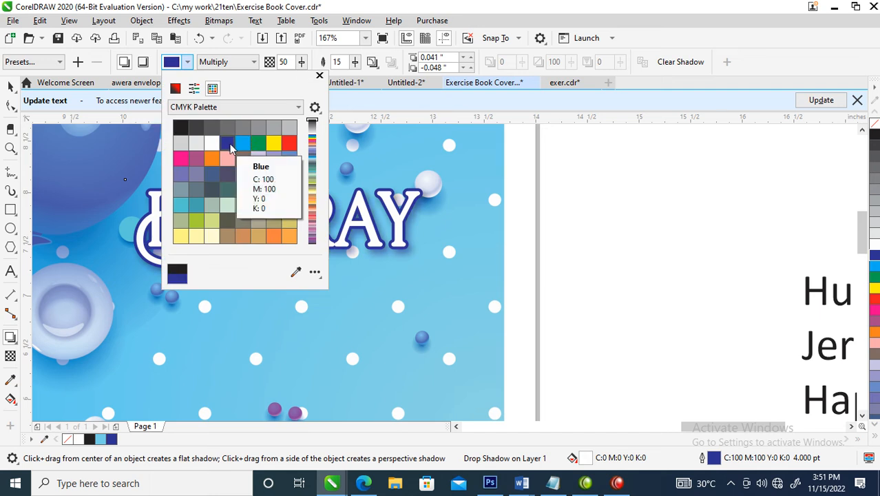
{"action": "left_click", "coordinate": [320, 75]}
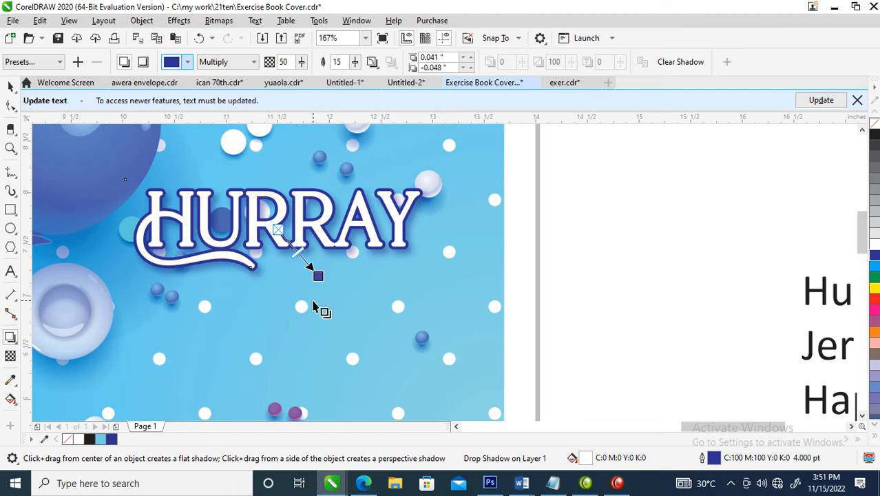
- Break the drop shadow apart from the Hurray lettering and group the two objects
{"action": "left_click", "coordinate": [140, 20]}
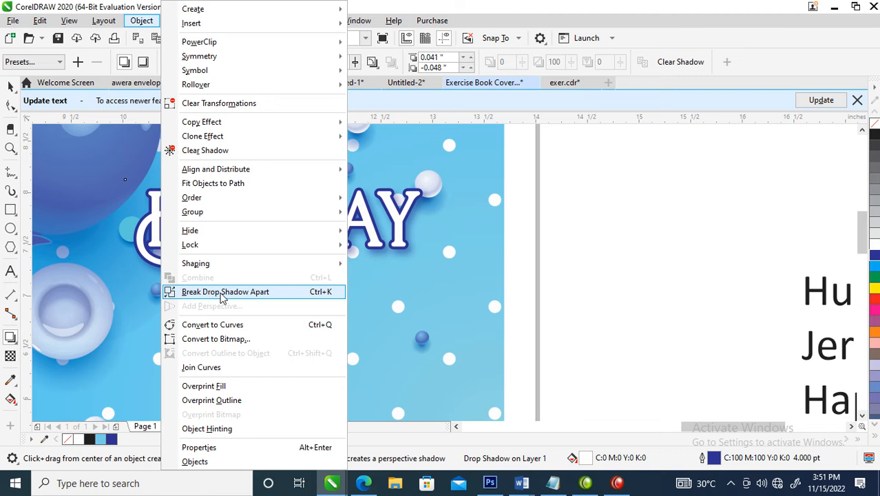
{"action": "left_click", "coordinate": [222, 292]}
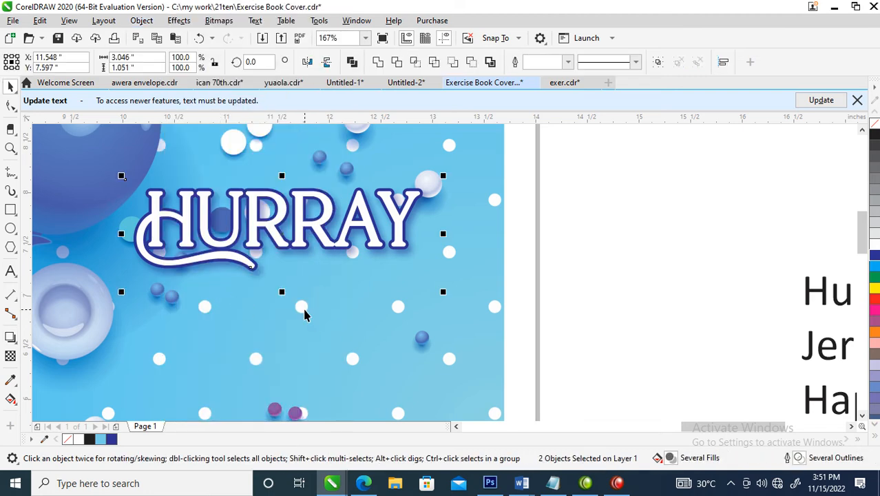
{"action": "key", "text": "ctrl+g"}
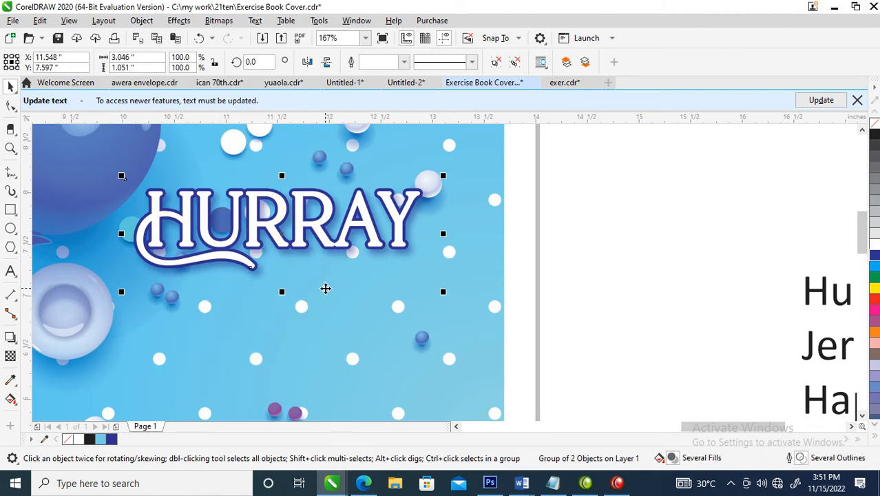
- Move the name-and-age line up to the middle of the front cover and set it in bold FuturaTEE
{"action": "scroll", "coordinate": [324, 291], "scroll_direction": "down", "scroll_amount": 3}
{"action": "scroll", "coordinate": [324, 288], "scroll_direction": "down", "scroll_amount": 2}
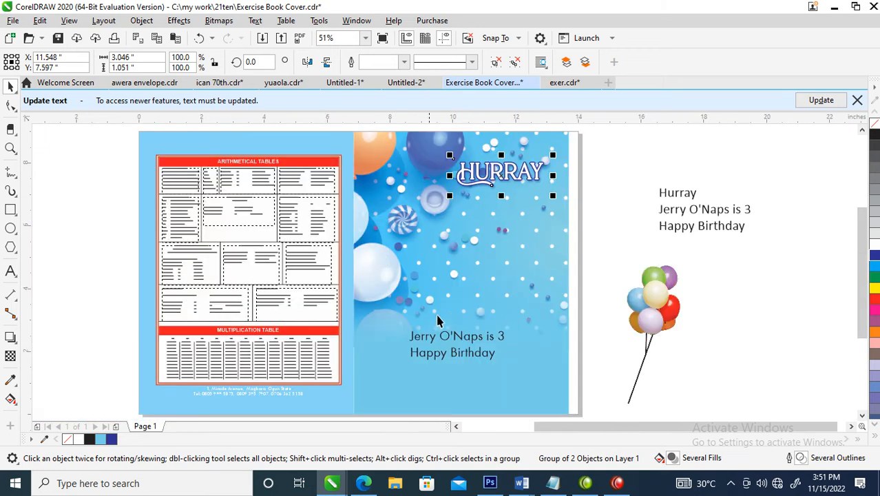
{"action": "left_click", "coordinate": [471, 332]}
{"action": "left_click_drag", "start_coordinate": [472, 329], "coordinate": [484, 251]}
{"action": "left_click", "coordinate": [441, 62]}
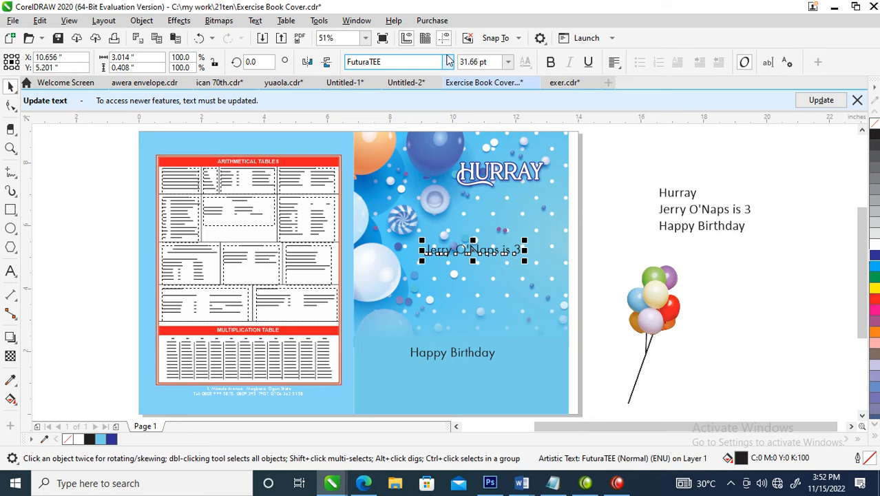
{"action": "left_click", "coordinate": [448, 62]}
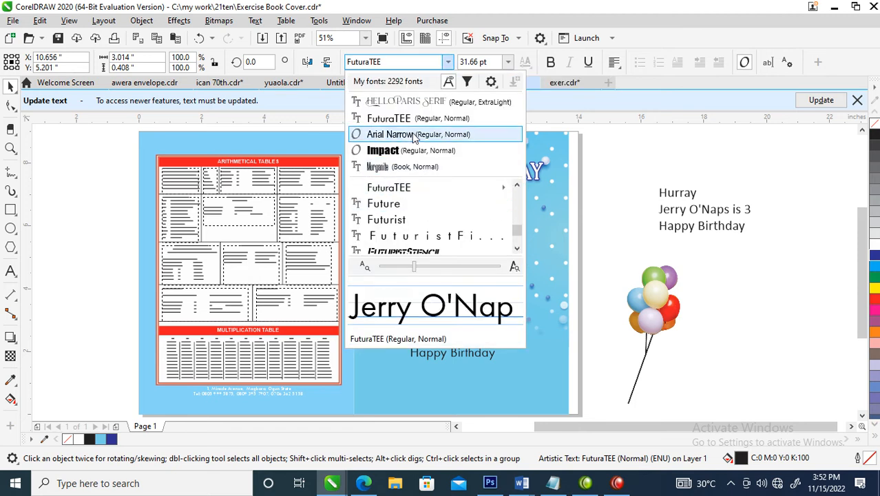
{"action": "left_click", "coordinate": [440, 112]}
{"action": "left_click", "coordinate": [550, 62]}
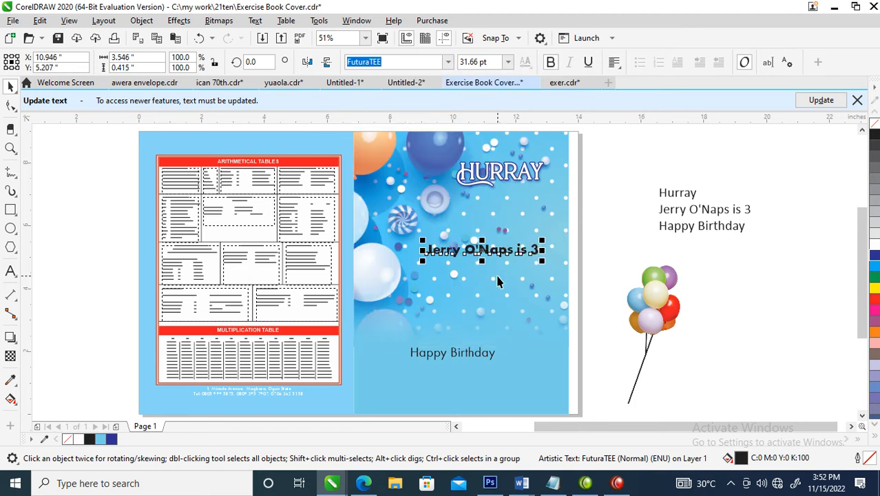
- Enlarge the name-and-age line to about 74.3 pt, then split off "is 3" as separate text and place it below the name
{"action": "left_click_drag", "start_coordinate": [542, 238], "coordinate": [690, 187]}
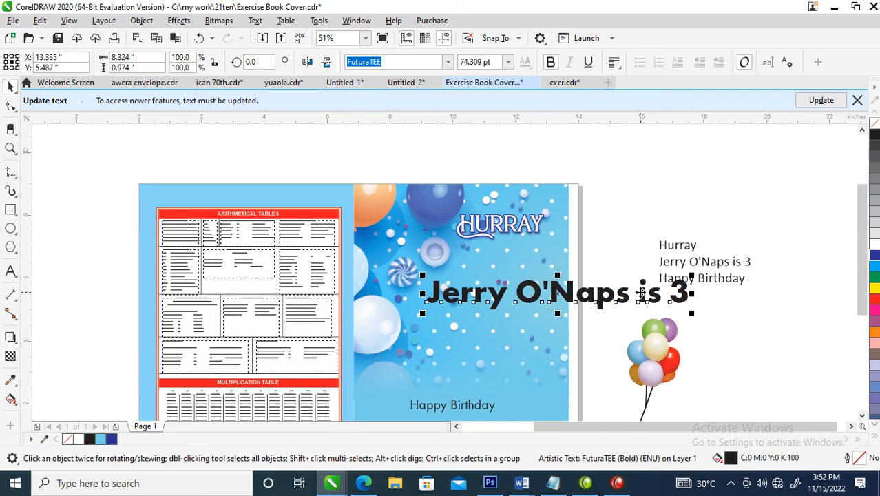
{"action": "double_click", "coordinate": [638, 295]}
{"action": "key", "text": "Return"}
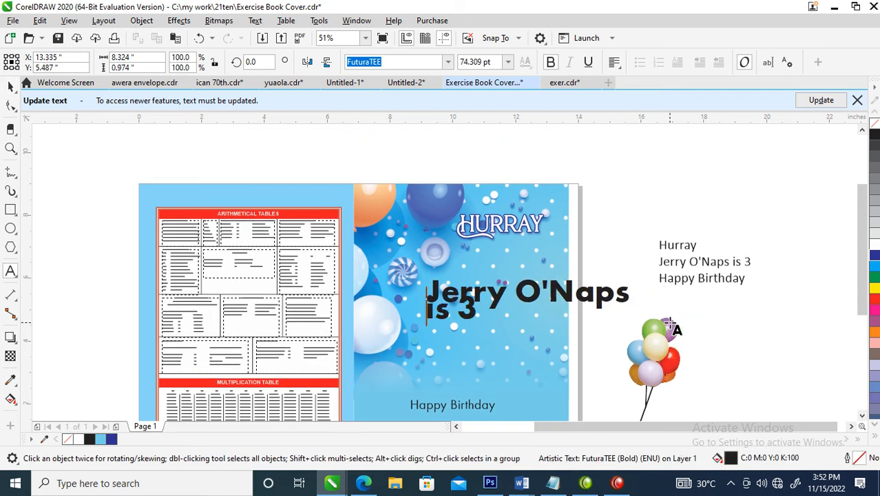
{"action": "key", "text": "ctrl+space"}
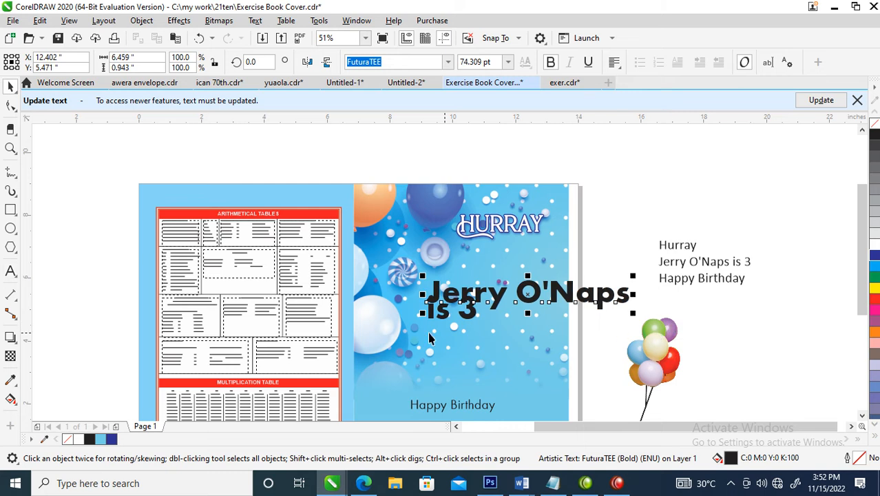
{"action": "key", "text": "ctrl+k"}
{"action": "left_click_drag", "start_coordinate": [468, 318], "coordinate": [475, 364]}
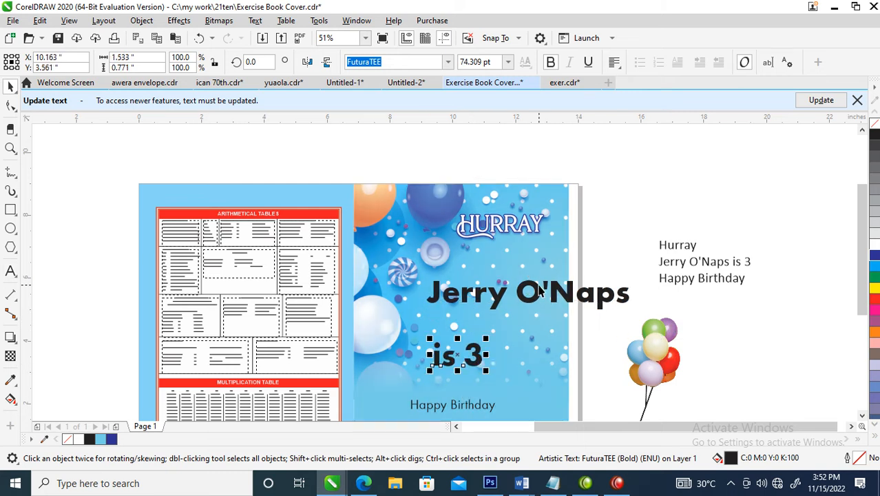
- Move the name up under Hurray, break it into two lines and widen the line spacing so they no longer overlap
{"action": "left_click_drag", "start_coordinate": [518, 302], "coordinate": [505, 265]}
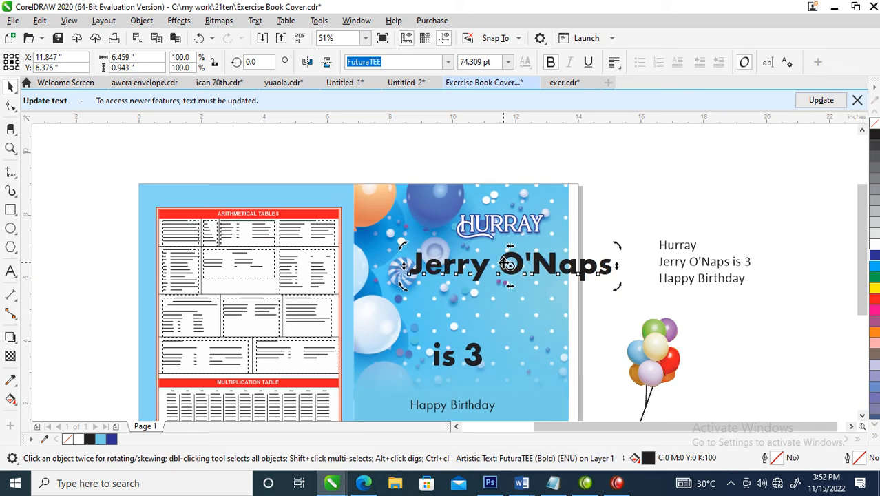
{"action": "key", "text": "Return"}
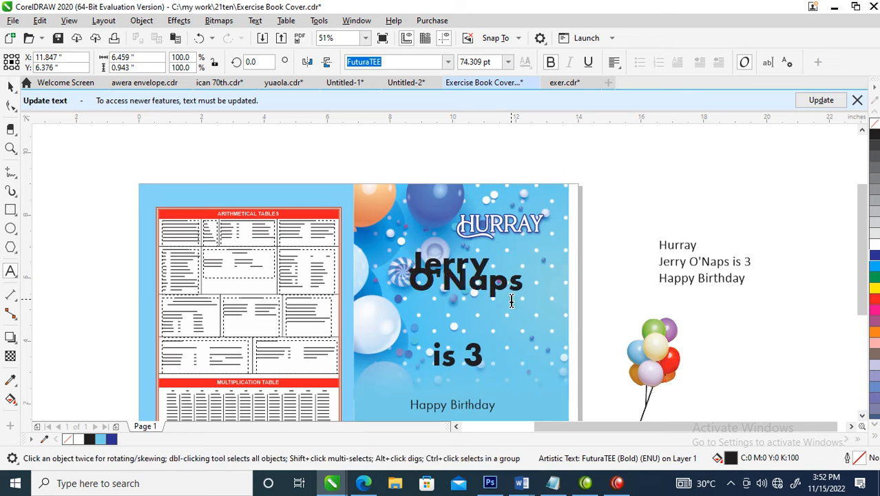
{"action": "key", "text": "ctrl+space"}
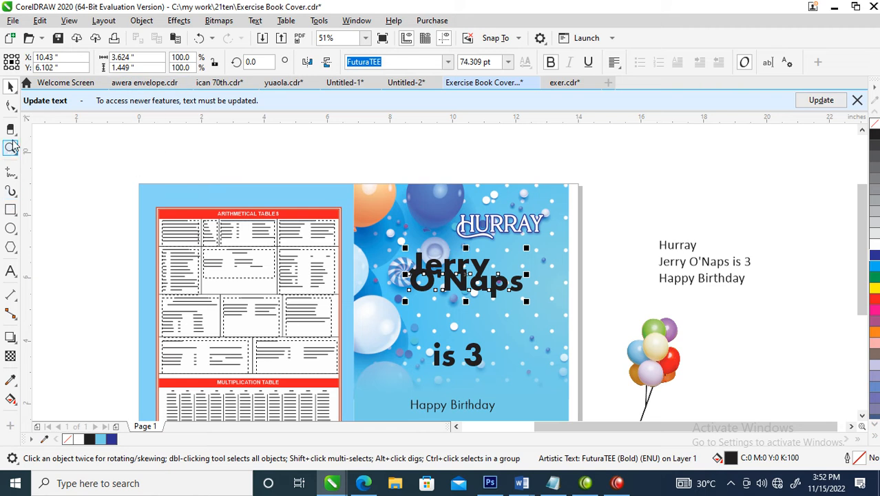
{"action": "left_click", "coordinate": [11, 104]}
{"action": "mouse_move", "coordinate": [402, 302]}
{"action": "left_mouse_down"}
{"action": "mouse_move", "coordinate": [403, 324]}
{"action": "mouse_move", "coordinate": [404, 312]}
{"action": "left_mouse_up"}
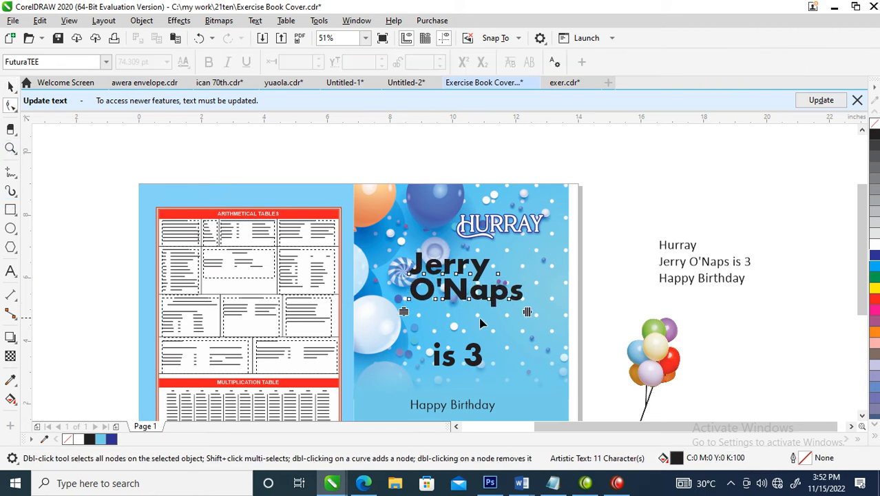
- Enlarge the two-line name to about 106 pt, move it slightly down, and widen its line spacing again
{"action": "left_click_drag", "start_coordinate": [526, 311], "coordinate": [563, 354]}
{"action": "key", "text": "space"}
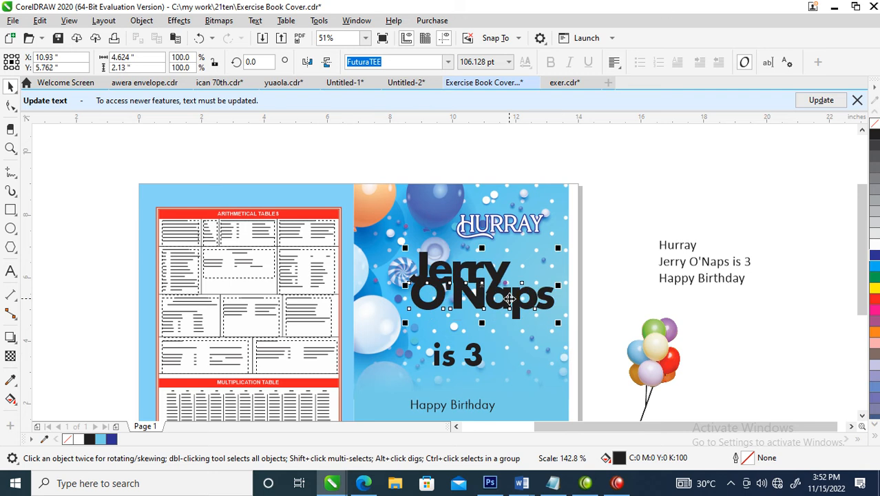
{"action": "left_click_drag", "start_coordinate": [519, 304], "coordinate": [518, 322]}
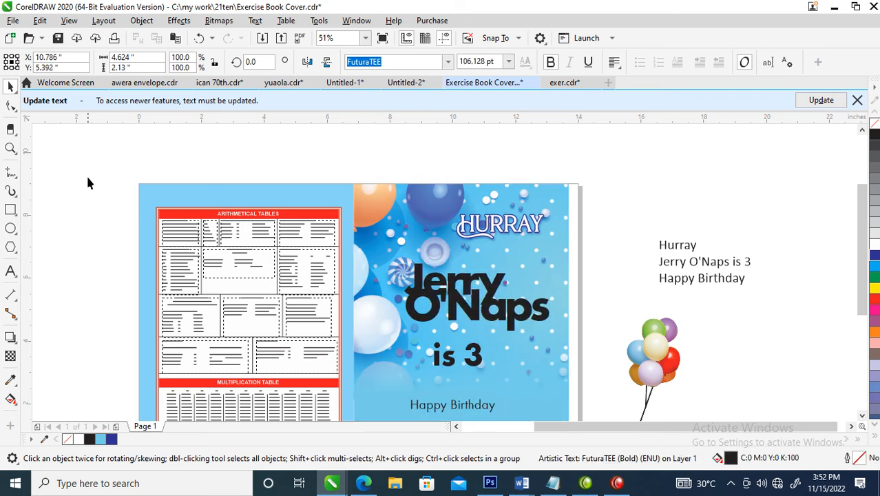
{"action": "left_click", "coordinate": [10, 105]}
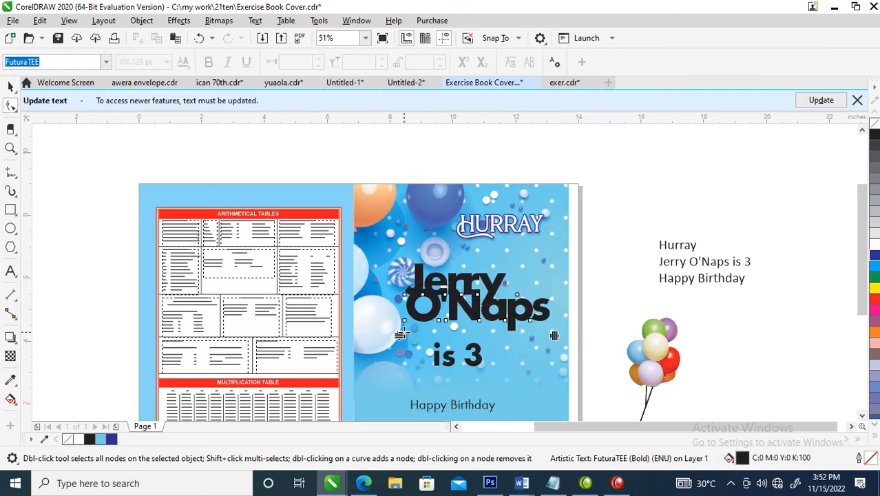
{"action": "left_click_drag", "start_coordinate": [400, 338], "coordinate": [405, 338]}
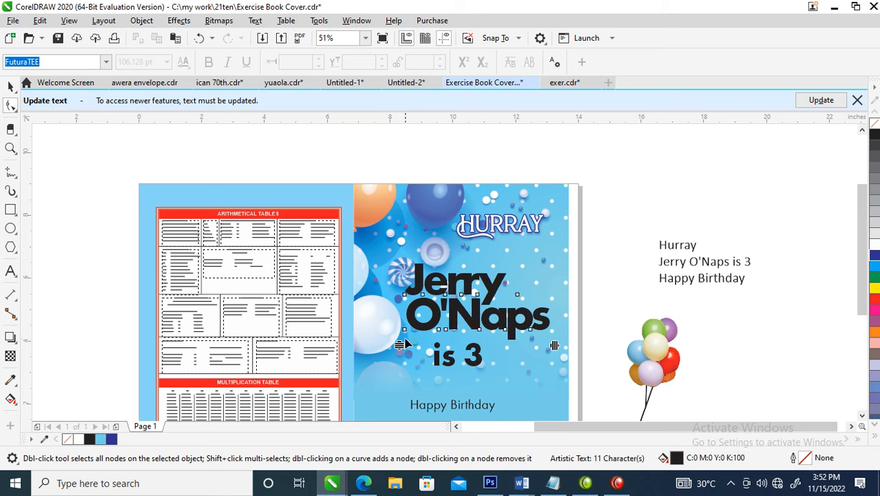
{"action": "key", "text": "space"}
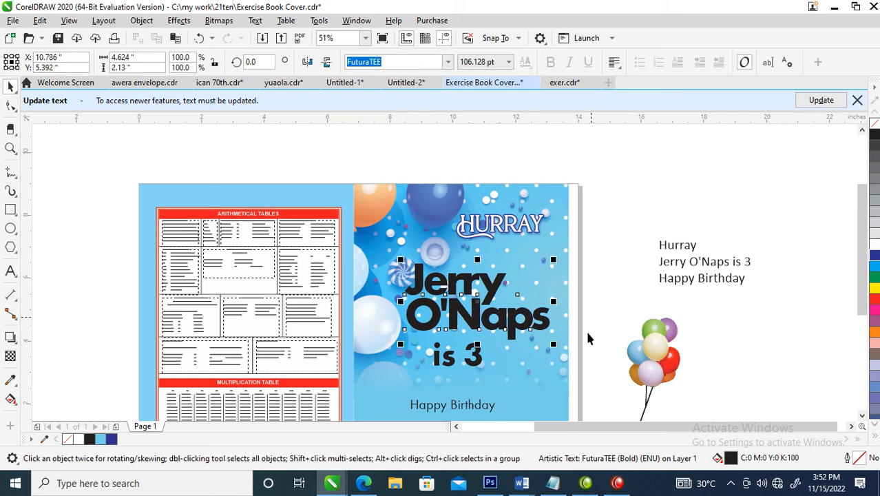
- Colour the two-line name white, right-align its lines, and shift it left on the front cover
{"action": "left_click", "coordinate": [873, 255]}
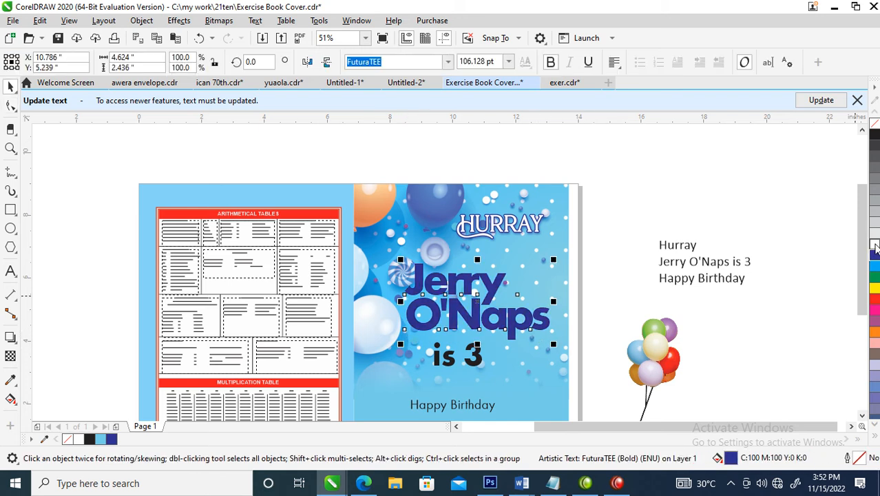
{"action": "left_click", "coordinate": [873, 245]}
{"action": "mouse_move", "coordinate": [507, 314]}
{"action": "left_mouse_down"}
{"action": "mouse_move", "coordinate": [501, 322]}
{"action": "mouse_move", "coordinate": [500, 314]}
{"action": "left_mouse_up"}
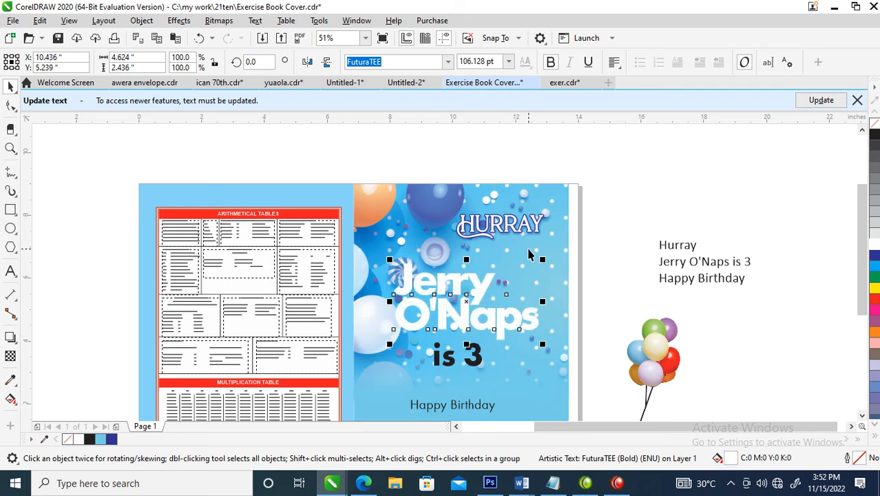
{"action": "left_click", "coordinate": [614, 62]}
{"action": "left_click", "coordinate": [638, 124]}
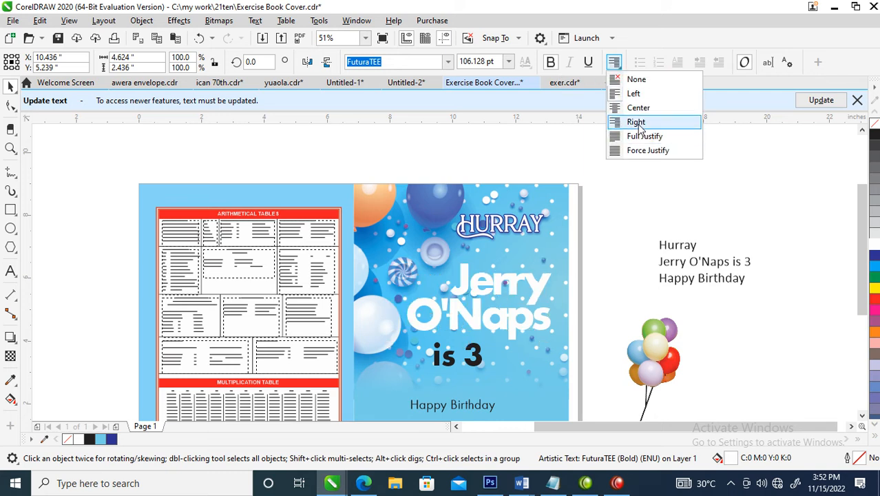
{"action": "left_click_drag", "start_coordinate": [541, 292], "coordinate": [522, 294]}
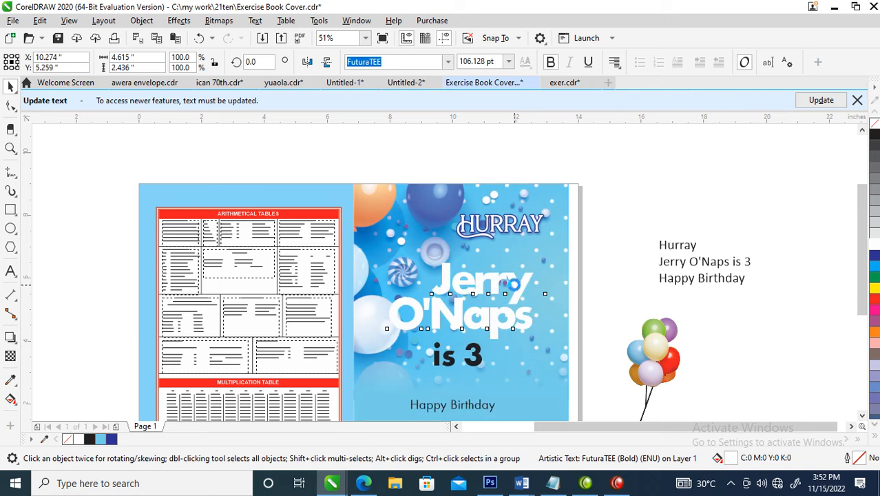
- Centre the first name above the second name line as separate text objects and group the two
{"action": "left_click_drag", "start_coordinate": [515, 284], "coordinate": [494, 288]}
{"action": "left_click", "coordinate": [494, 328], "text": "shift"}
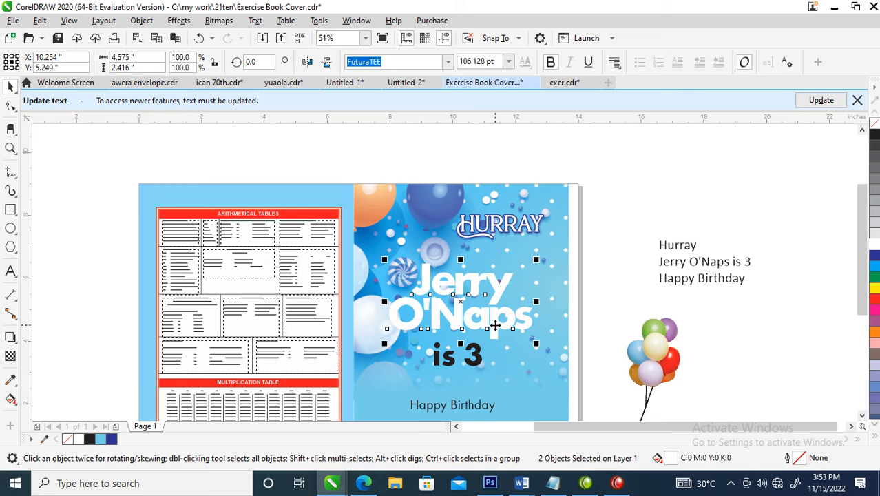
{"action": "key", "text": "c"}
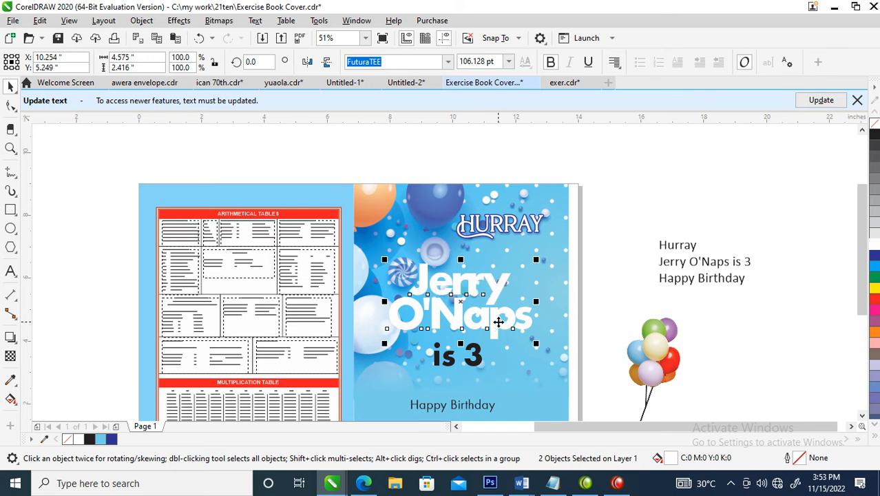
{"action": "key", "text": "ctrl+g"}
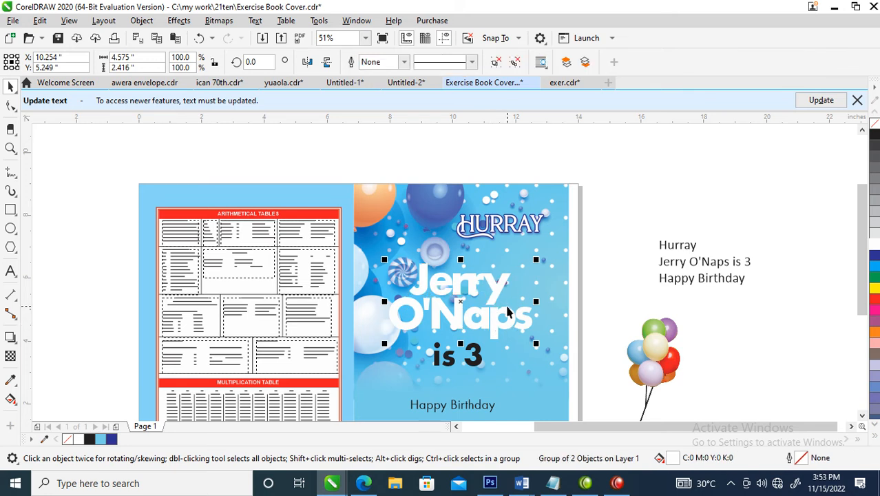
- Duplicate the white name group slightly higher on the front cover and set the copy's fill and outline to dark blue
{"action": "left_click_drag", "start_coordinate": [496, 285], "coordinate": [494, 260]}
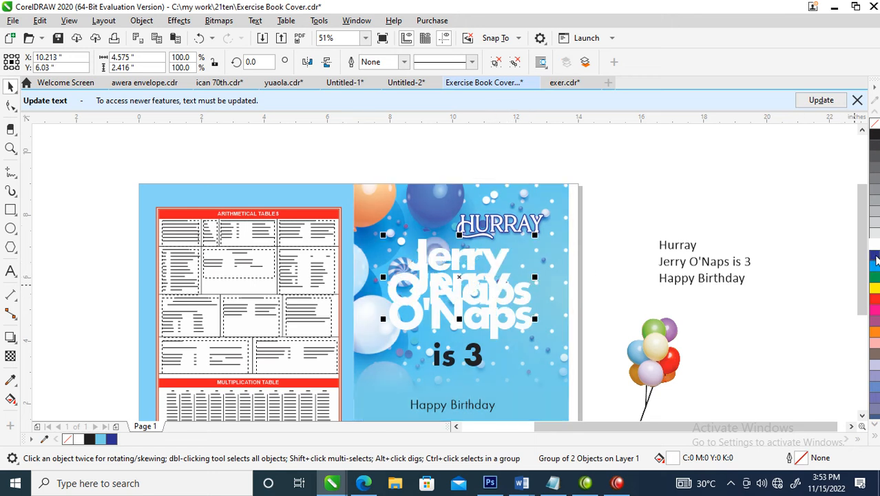
{"action": "left_click", "coordinate": [874, 256]}
{"action": "right_click", "coordinate": [875, 256]}
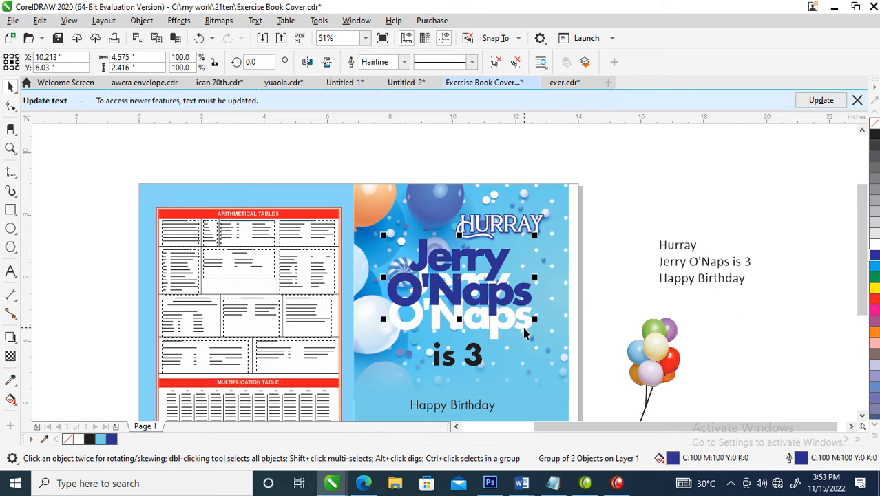
- Give the dark blue name copy an 8 pt outline with round corners and round line caps
{"action": "key", "text": "F12"}
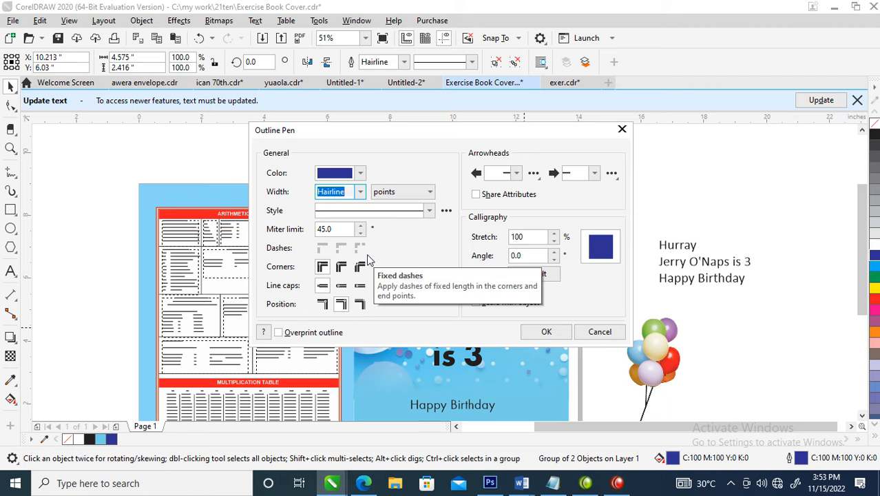
{"action": "type", "text": "8"}
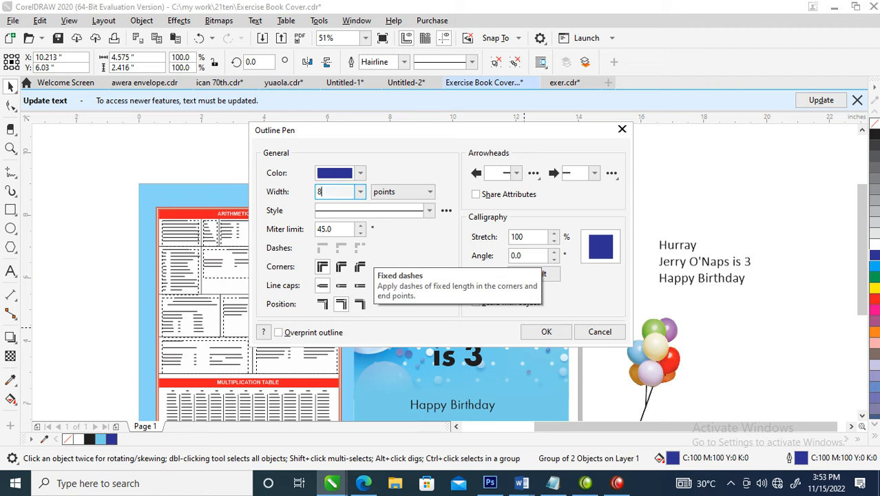
{"action": "left_click", "coordinate": [341, 266]}
{"action": "left_click", "coordinate": [341, 285]}
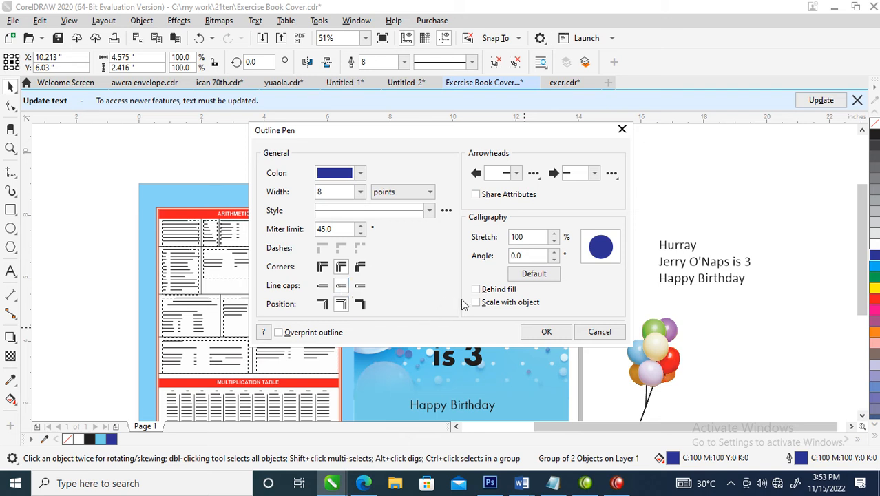
{"action": "left_click", "coordinate": [546, 331]}
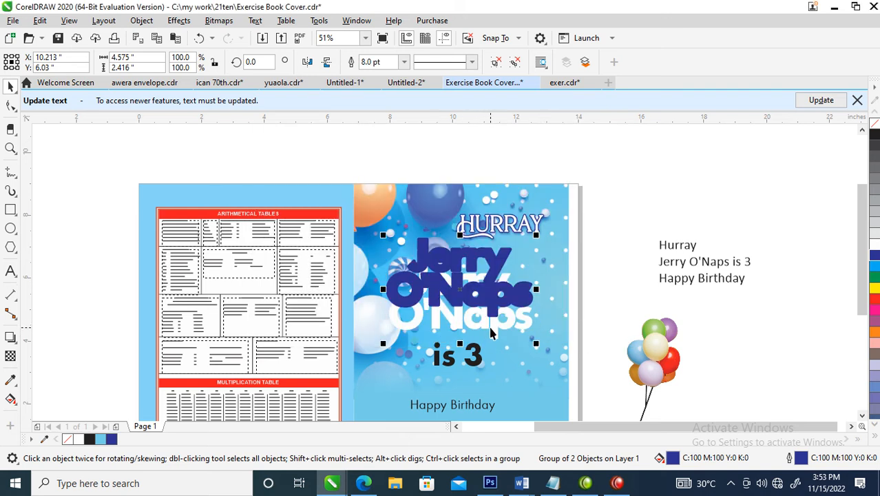
- Align the dark blue copy exactly with the white name group, regroup it and place it behind the white lettering
{"action": "key", "text": "ctrl+u"}
{"action": "left_click_drag", "start_coordinate": [491, 328], "coordinate": [491, 328]}
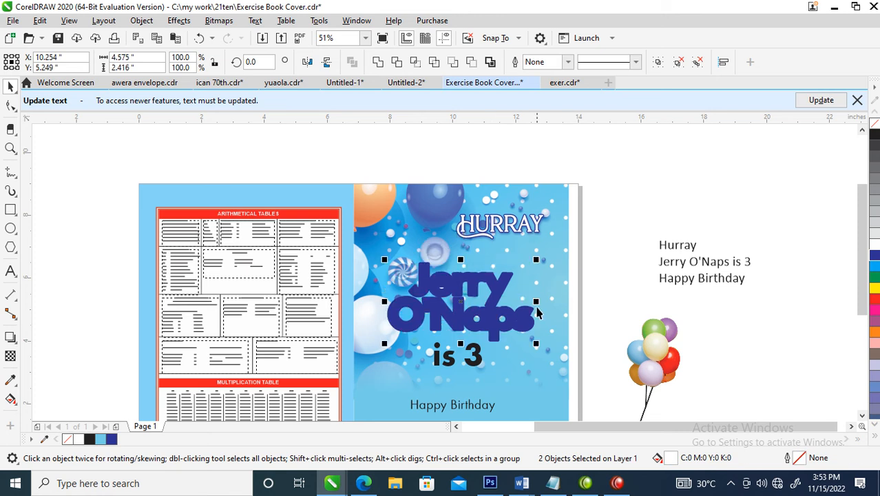
{"action": "key", "text": "ctrl+g"}
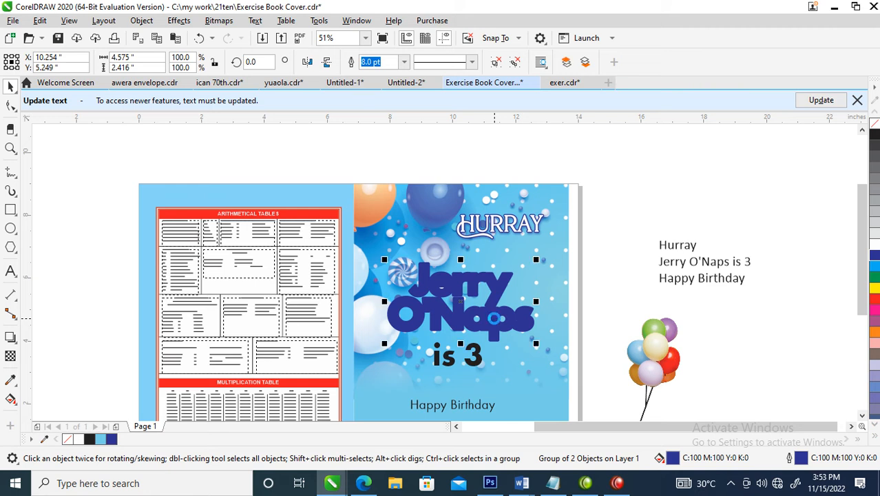
{"action": "key", "text": "shift+Page_Down"}
{"action": "key", "text": "ctrl+z"}
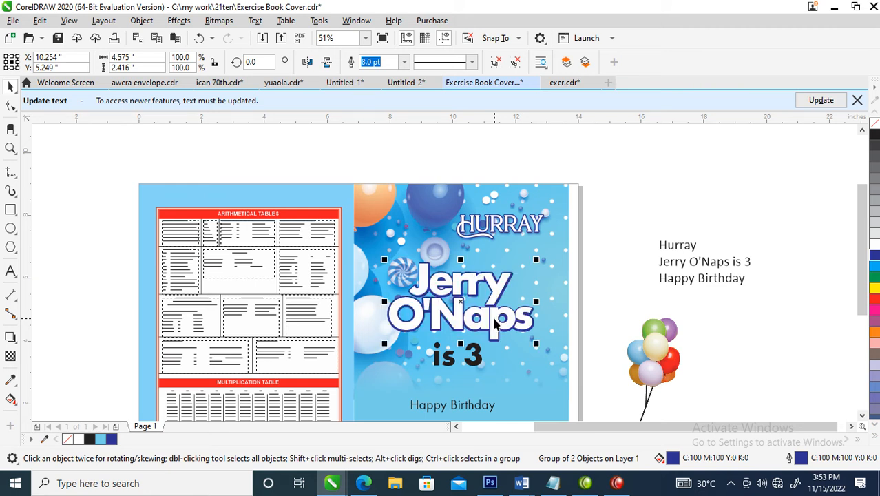
- Increase the outline width of the dark blue copy behind the name to 14 pt
{"action": "key", "text": "z"}
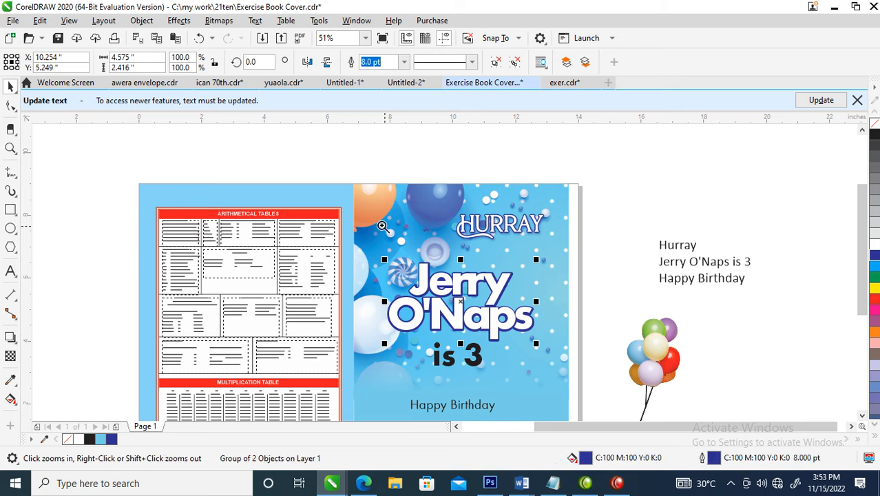
{"action": "left_click", "coordinate": [540, 372]}
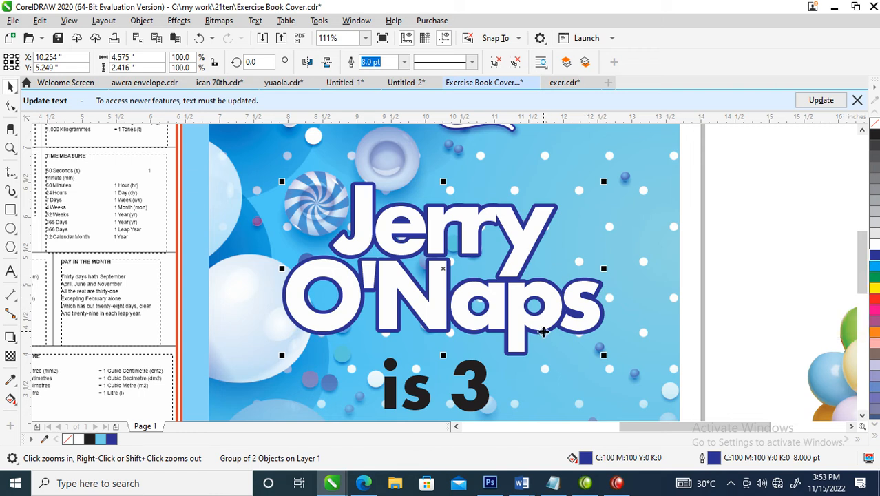
{"action": "key", "text": "F12"}
{"action": "type", "text": "14"}
{"action": "key", "text": "Return"}
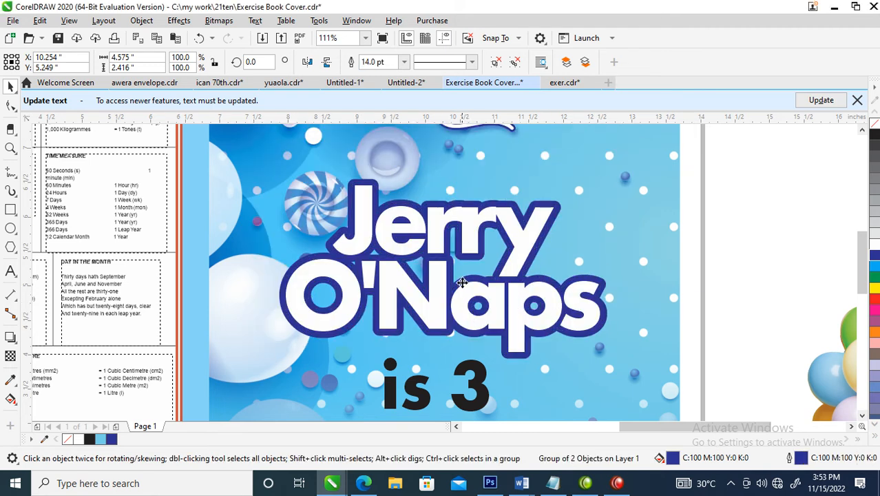
- Duplicate the dark blue backing copy above the name and set the duplicate's fill and outline to cyan
{"action": "left_click", "coordinate": [440, 275]}
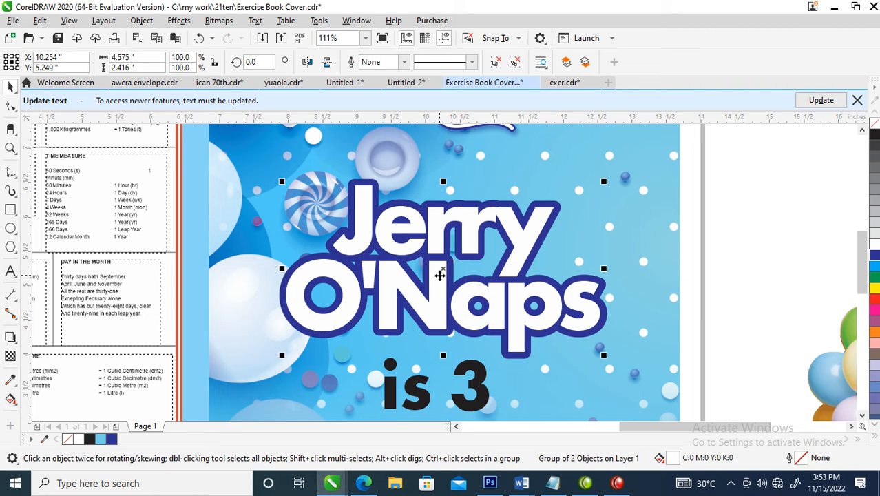
{"action": "left_click", "coordinate": [455, 274]}
{"action": "left_click_drag", "start_coordinate": [446, 268], "coordinate": [446, 220]}
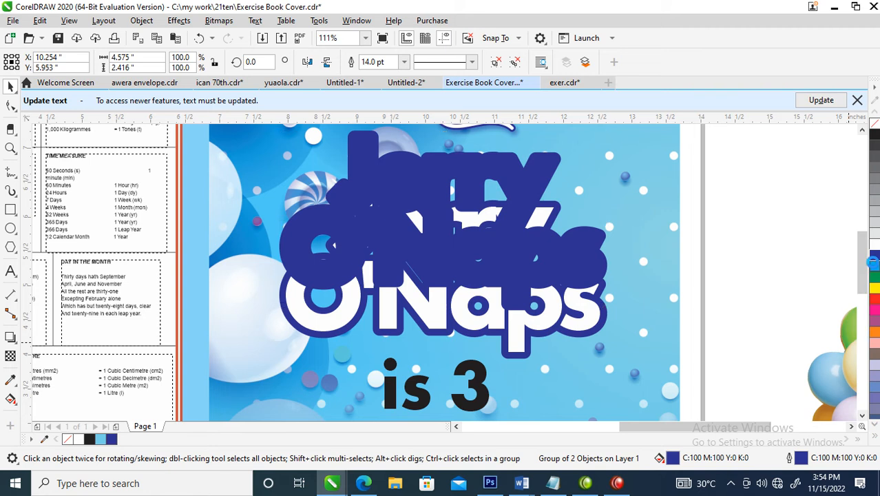
{"action": "left_click", "coordinate": [876, 268]}
{"action": "right_click", "coordinate": [876, 268]}
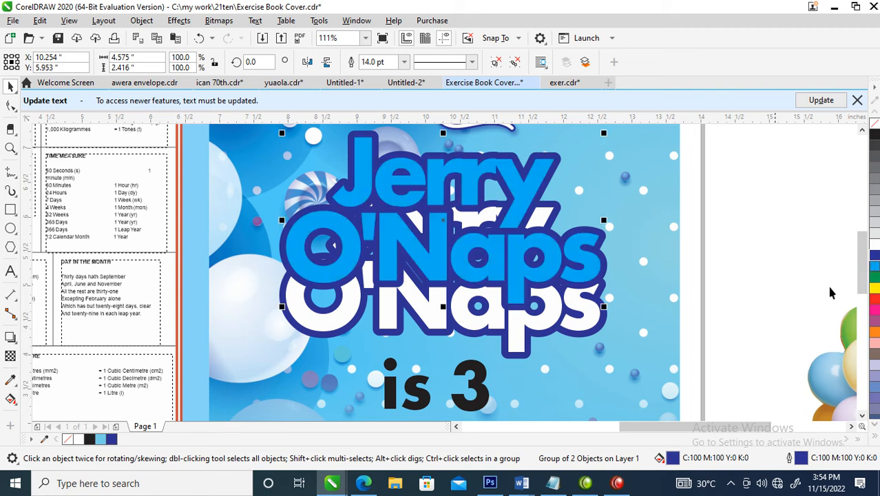
- Align the cyan duplicate vertically with the white name group so both sit exactly on top of each other
{"action": "left_click", "coordinate": [556, 324], "text": "ctrl"}
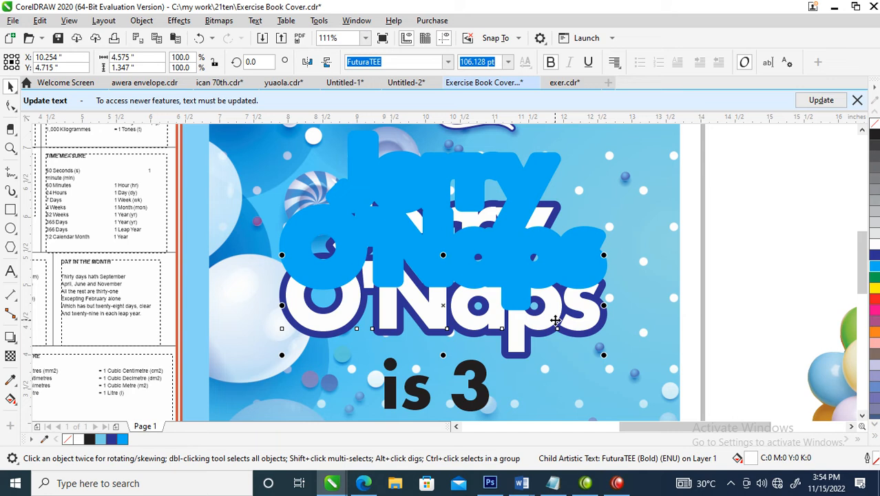
{"action": "left_click", "coordinate": [554, 281]}
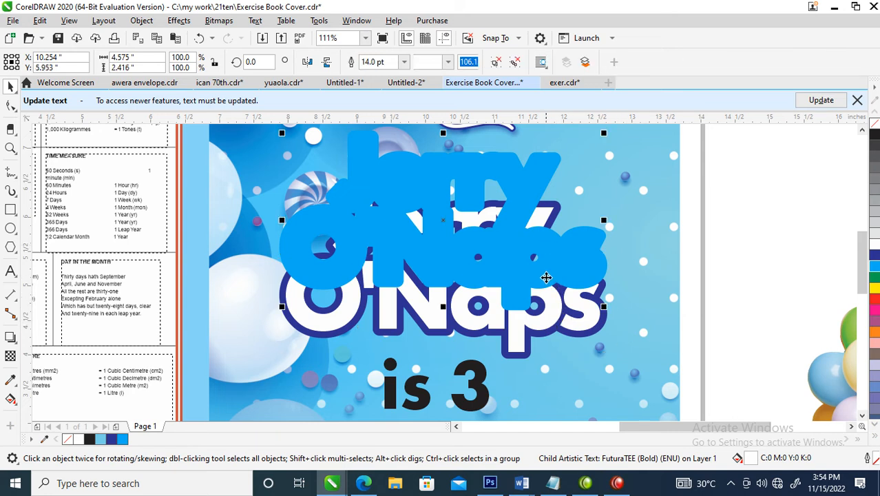
{"action": "left_click", "coordinate": [541, 328], "text": "shift"}
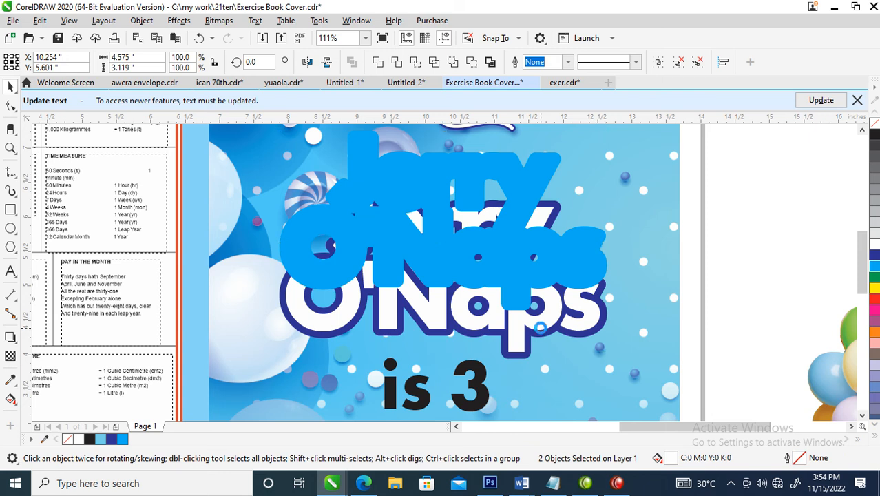
{"action": "key", "text": "e"}
{"action": "left_click", "coordinate": [712, 242]}
{"action": "left_click", "coordinate": [590, 304]}
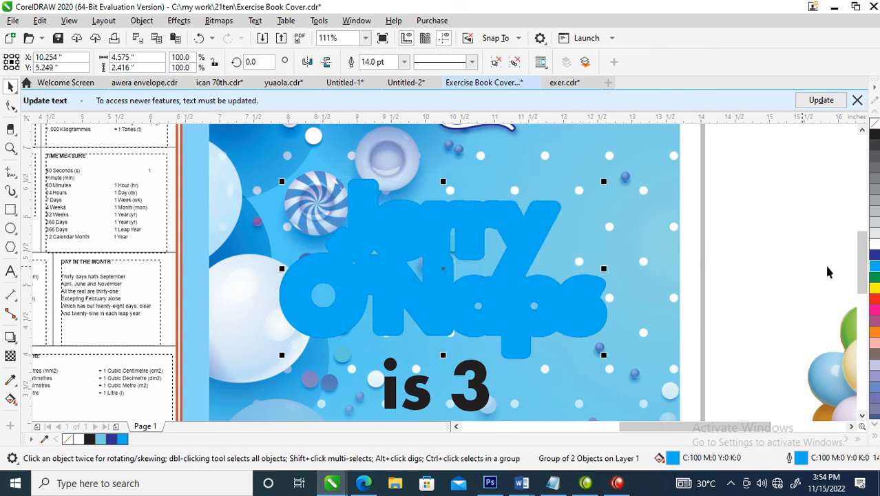
- Recolour the duplicate's fill and outline white and place it behind the dark blue backing copy
{"action": "left_click", "coordinate": [875, 248]}
{"action": "right_click", "coordinate": [875, 248]}
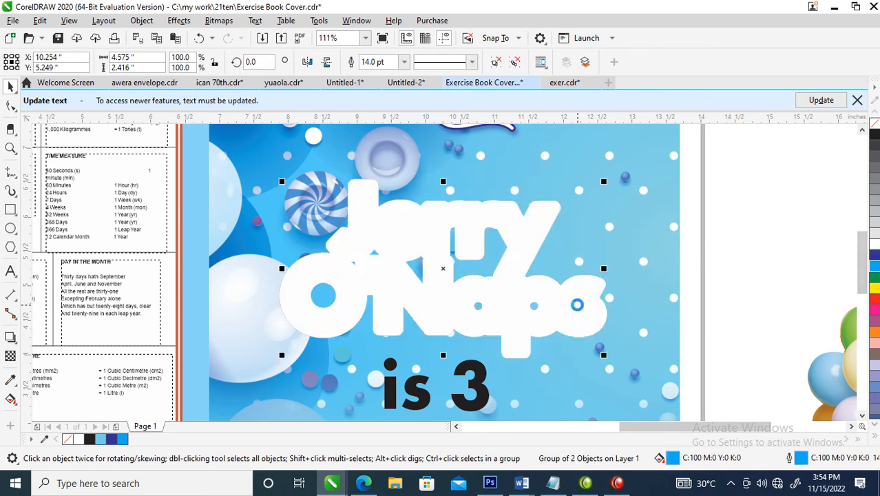
{"action": "left_click", "coordinate": [517, 311]}
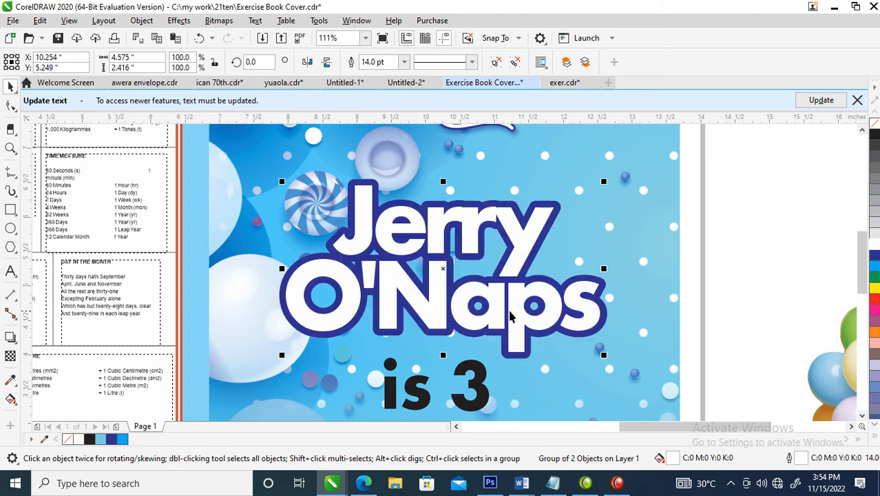
- Increase the white backing copy's outline width to 19 pt and further to 24 pt
{"action": "key", "text": "F12"}
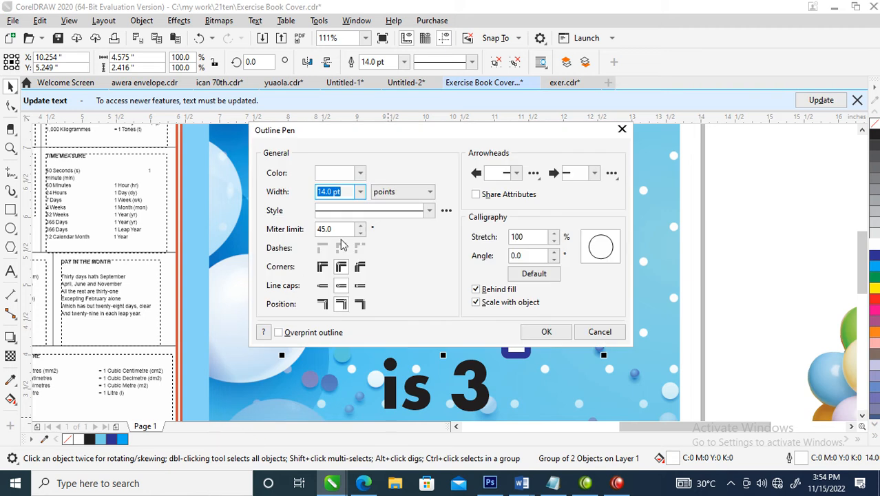
{"action": "type", "text": "19"}
{"action": "key", "text": "Return"}
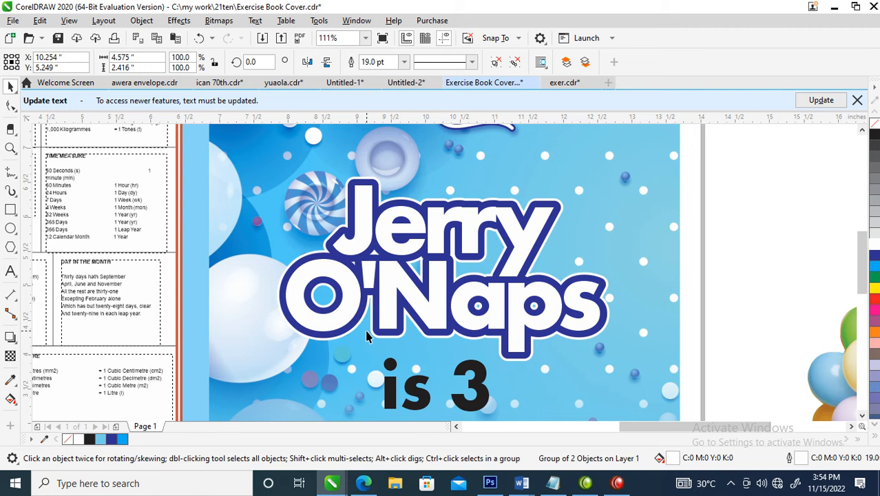
{"action": "key", "text": "F12"}
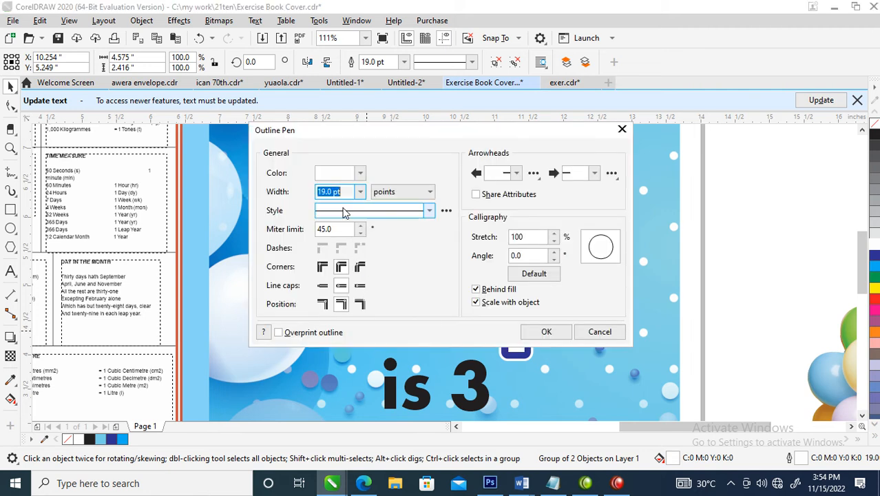
{"action": "type", "text": "24"}
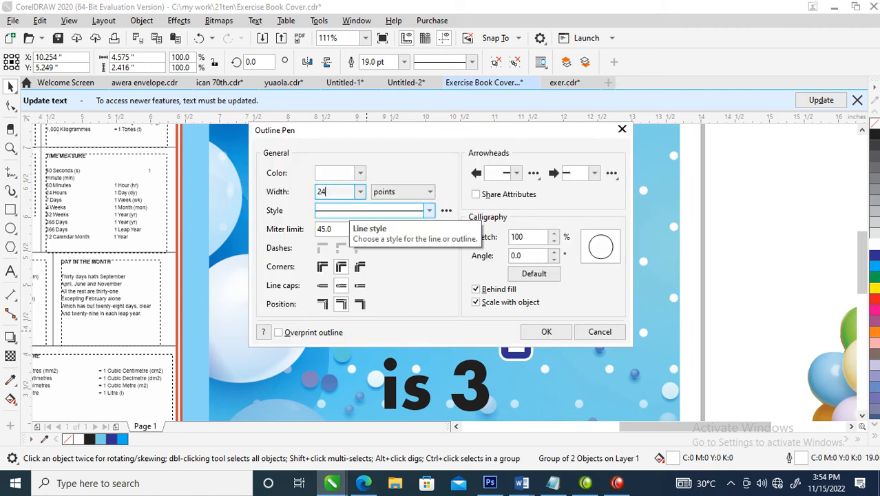
{"action": "key", "text": "Return"}
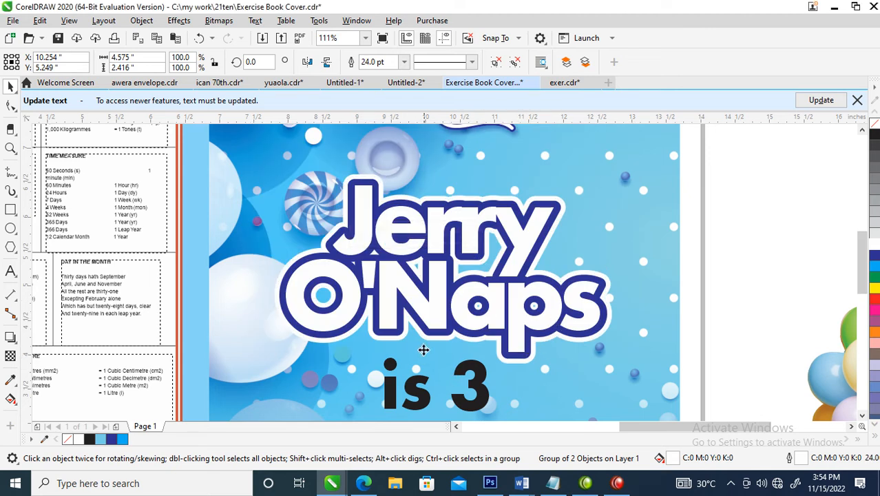
- Add a dark blue drop shadow to the white backing copy, offset about 0.16" right and 0.23" down, with 90 opacity
{"action": "left_click", "coordinate": [10, 337]}
{"action": "left_click_drag", "start_coordinate": [456, 254], "coordinate": [518, 378]}
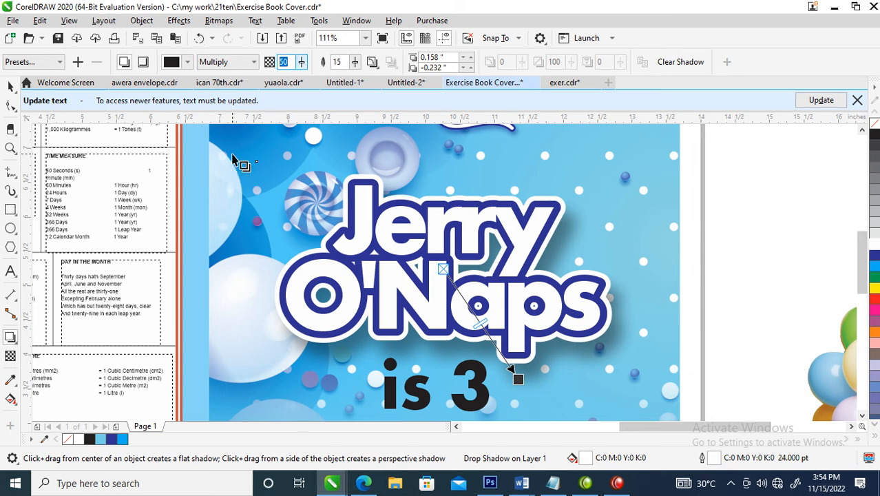
{"action": "type", "text": "90"}
{"action": "key", "text": "Return"}
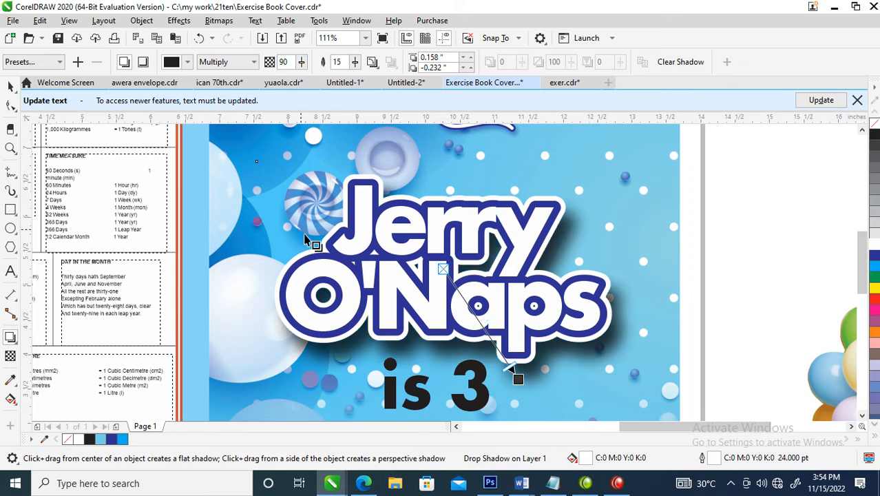
{"action": "left_click", "coordinate": [177, 65]}
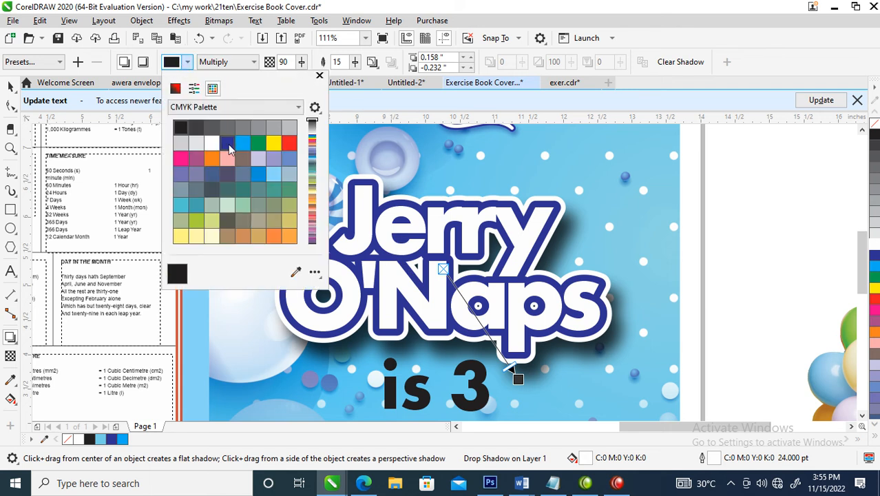
{"action": "left_click", "coordinate": [228, 144]}
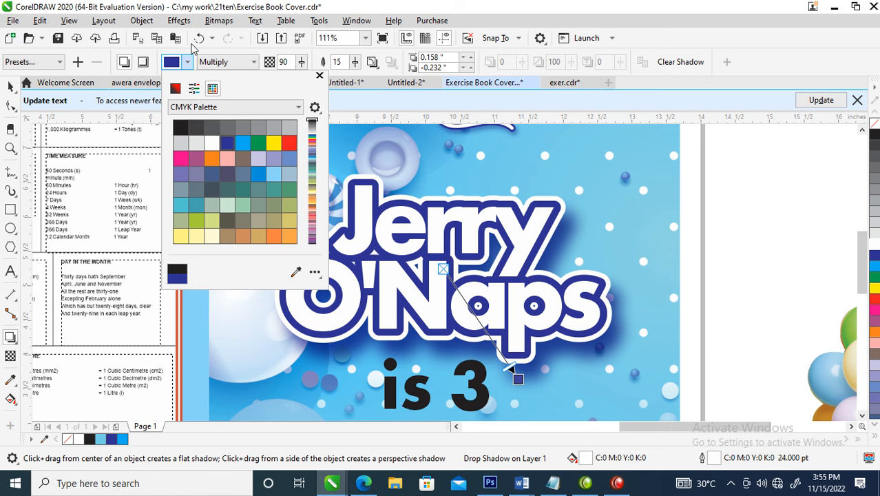
{"action": "left_click", "coordinate": [319, 75]}
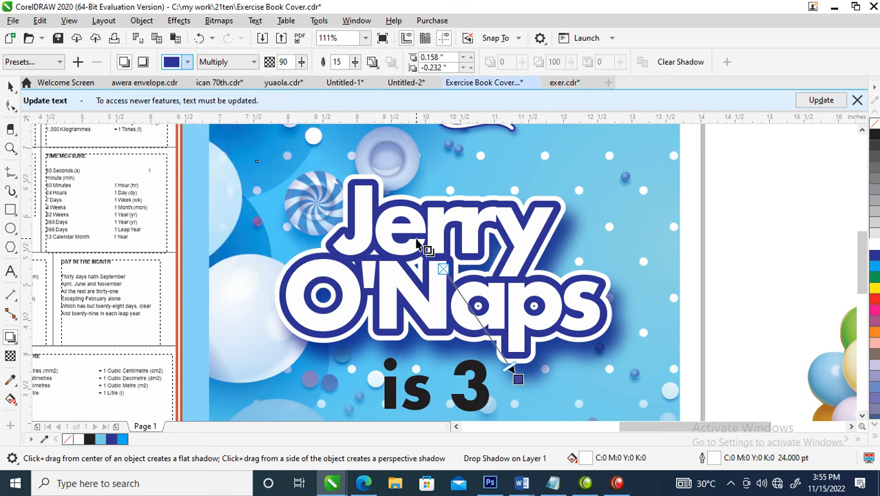
- Break the drop shadow apart from the white backing copy and group the selection
{"action": "left_click", "coordinate": [141, 20]}
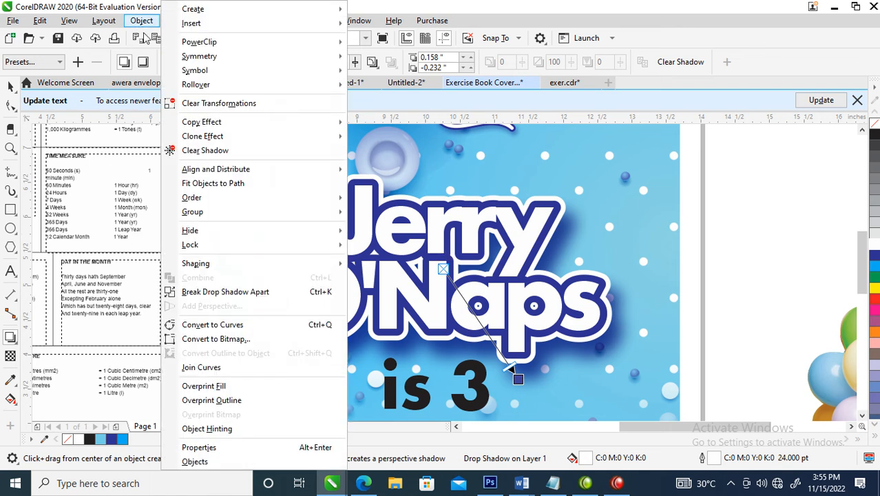
{"action": "left_click", "coordinate": [214, 293]}
{"action": "key", "text": "ctrl+g"}
- Apply a vertical gradient to the front fill of the name's second line, from cyan below to pale lavender above
{"action": "left_click", "coordinate": [580, 301], "text": "ctrl"}
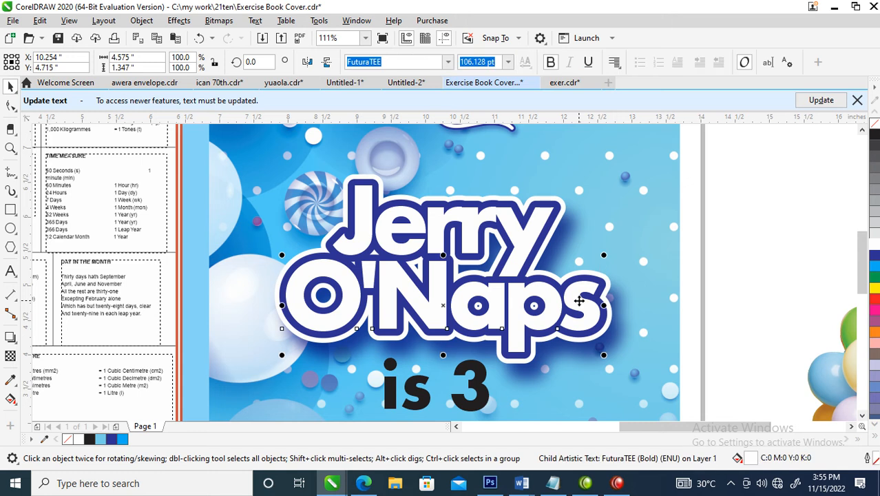
{"action": "left_click", "coordinate": [874, 268]}
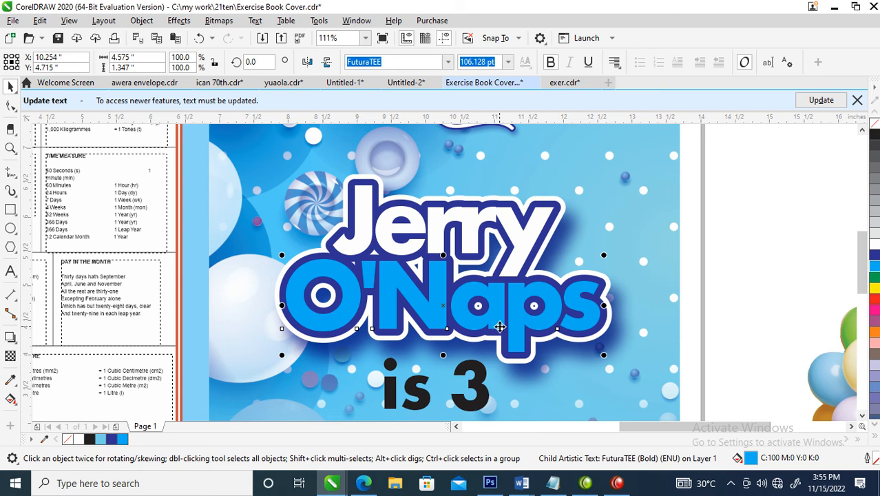
{"action": "key", "text": "g"}
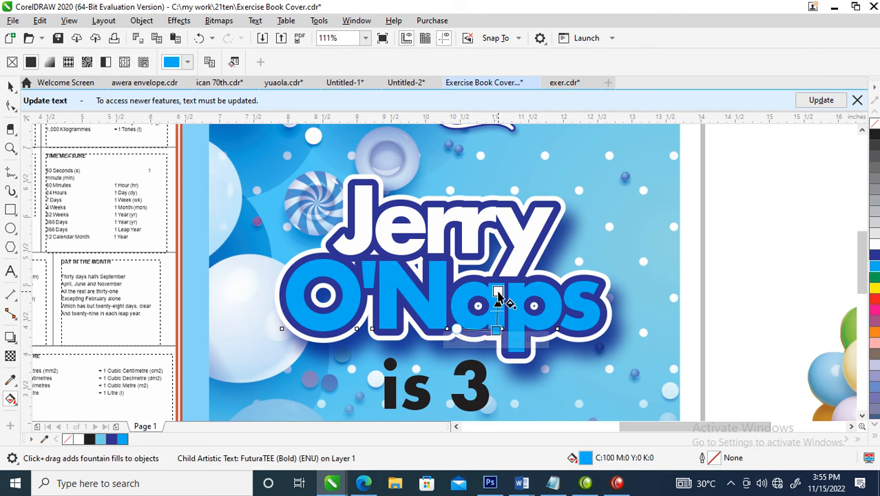
{"action": "left_click_drag", "start_coordinate": [497, 286], "coordinate": [496, 331]}
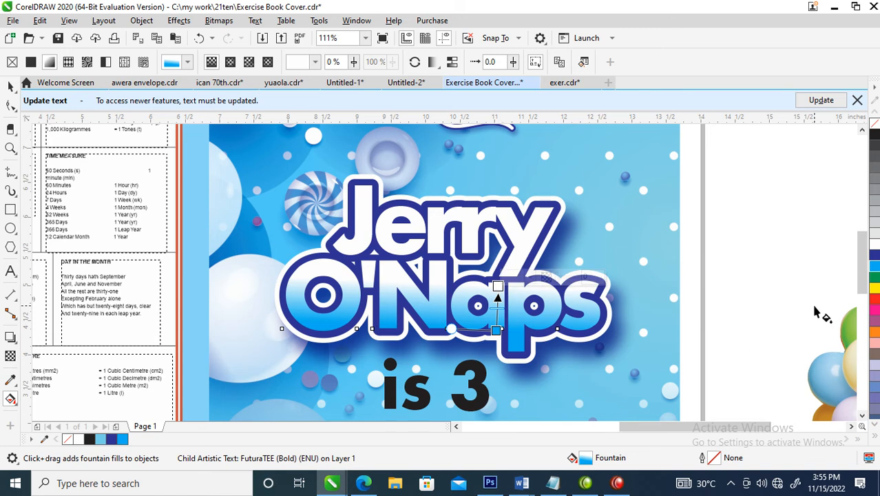
{"action": "left_click_drag", "start_coordinate": [873, 290], "coordinate": [496, 288]}
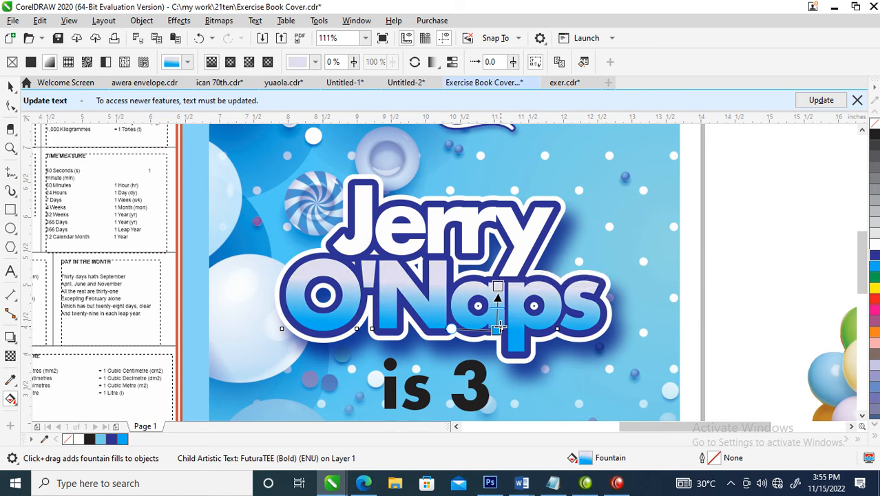
{"action": "left_click_drag", "start_coordinate": [497, 330], "coordinate": [497, 352]}
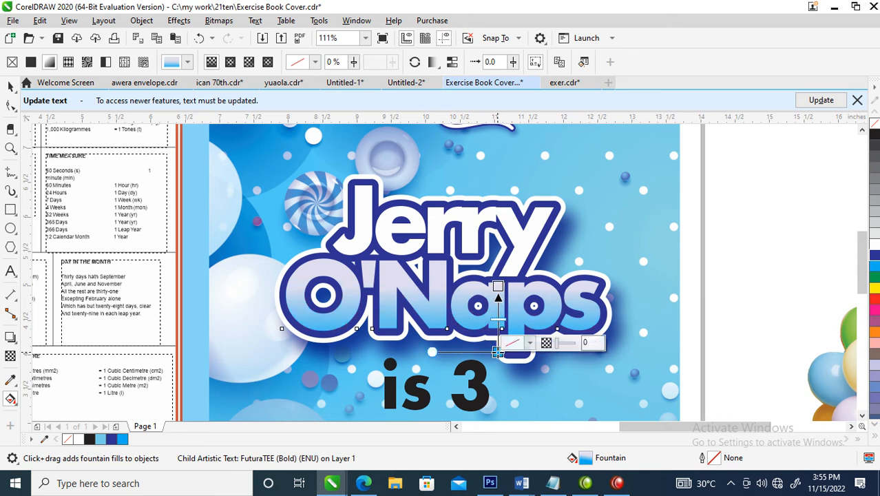
{"action": "key", "text": "space"}
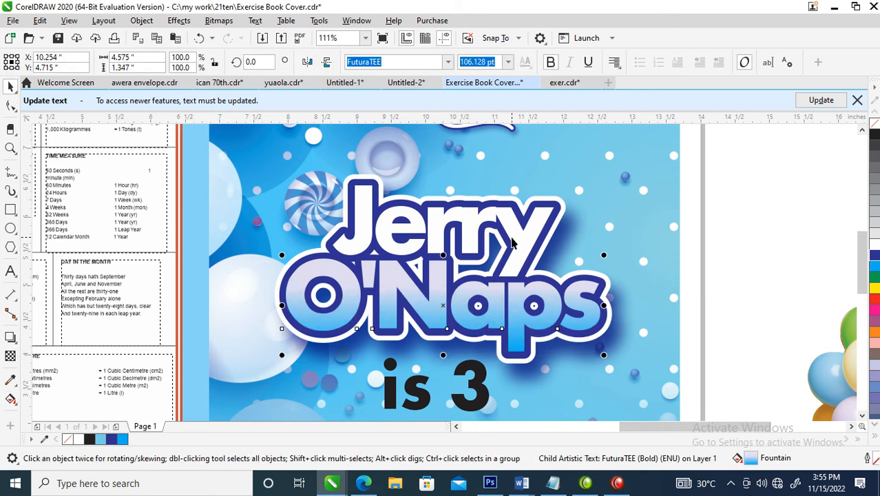
- Move the "is 3" text slightly left beneath the name lettering, to about X 9.45", Y 3.65"
{"action": "scroll", "coordinate": [512, 240], "scroll_direction": "down", "scroll_amount": 5}
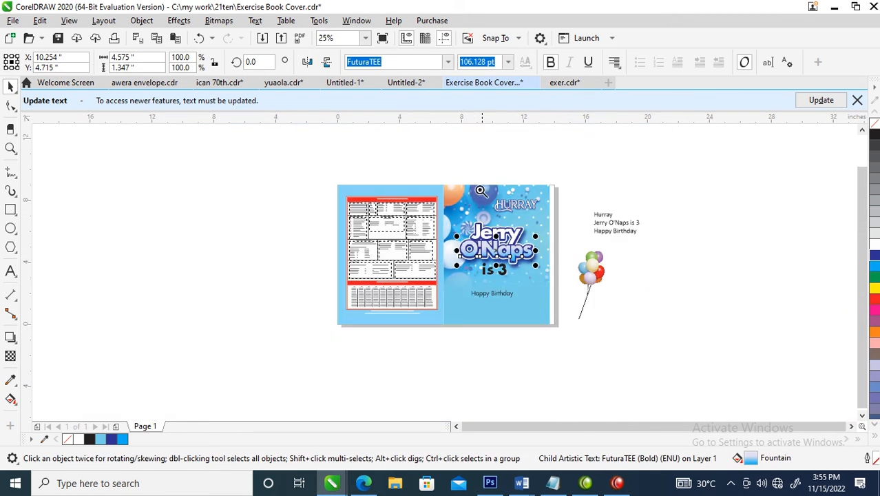
{"action": "key", "text": "z"}
{"action": "left_click_drag", "start_coordinate": [339, 173], "coordinate": [661, 341]}
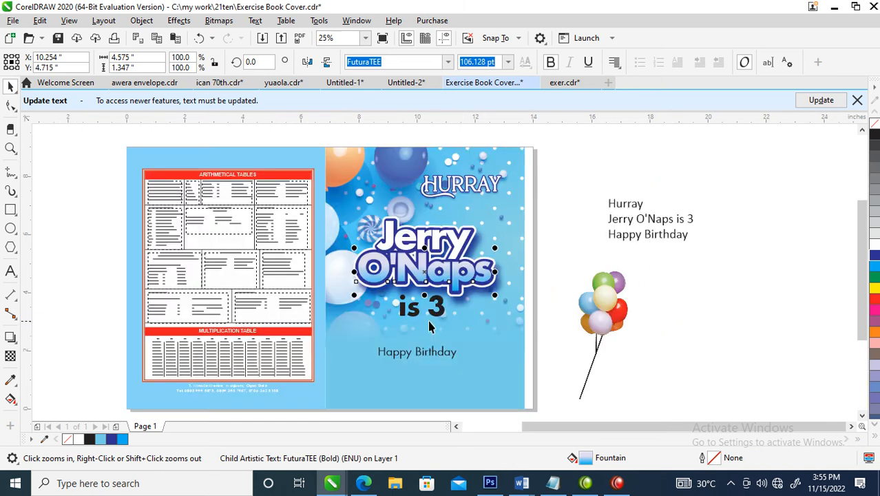
{"action": "key", "text": "space"}
{"action": "left_click_drag", "start_coordinate": [442, 315], "coordinate": [422, 314]}
- Draw a circle about 1.2" in diameter over the number 3 and fill it with dark blue
{"action": "key", "text": "F2"}
{"action": "left_click_drag", "start_coordinate": [302, 192], "coordinate": [596, 354]}
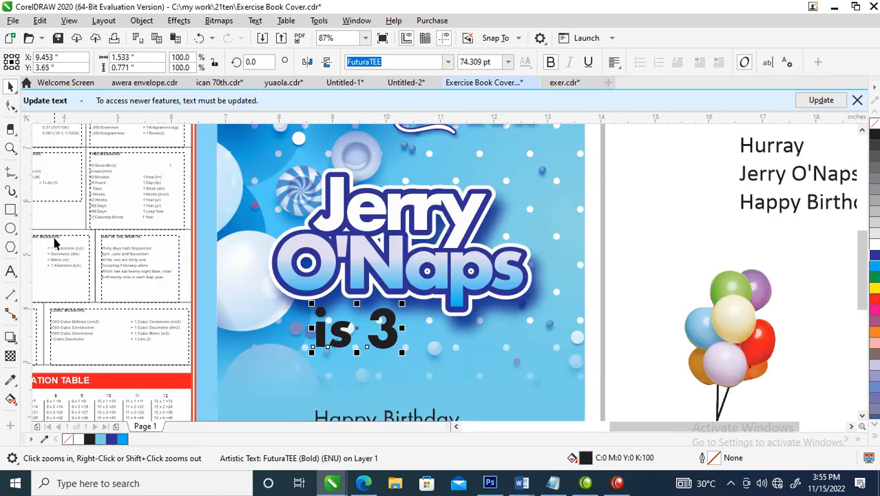
{"action": "left_click", "coordinate": [12, 229]}
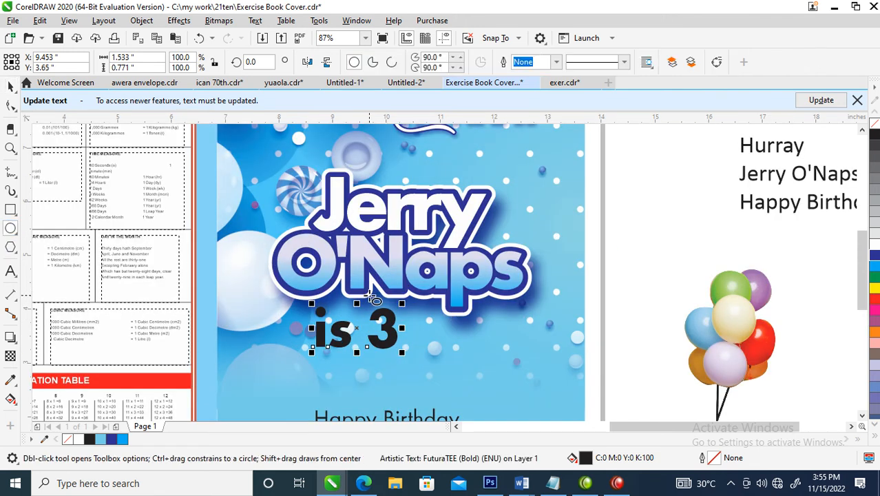
{"action": "left_click_drag", "start_coordinate": [361, 291], "coordinate": [433, 362]}
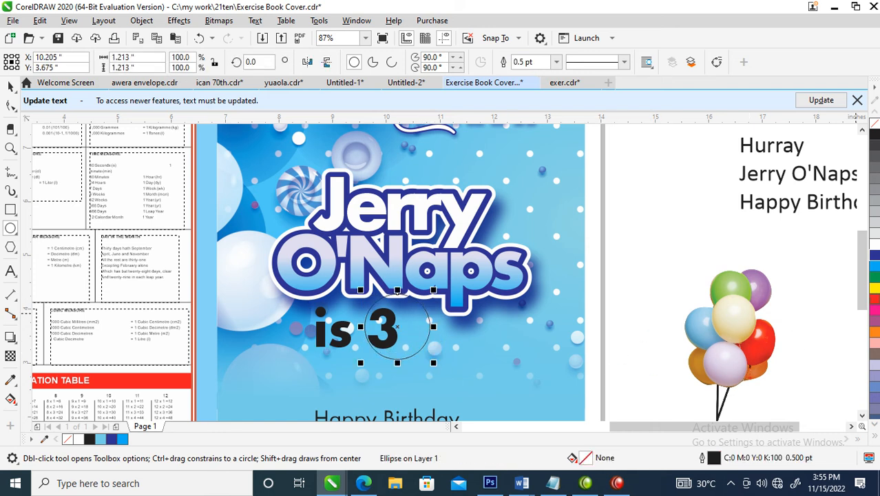
{"action": "left_click", "coordinate": [874, 258]}
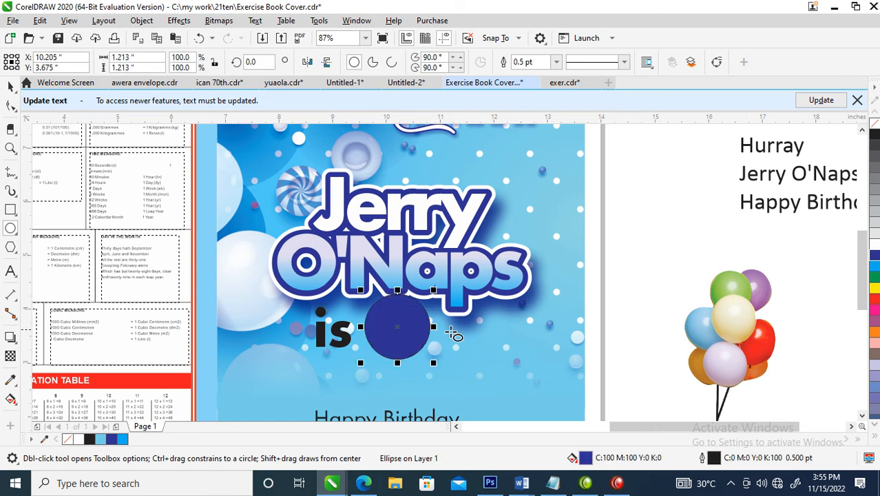
- Give the circle a diagonal gradient from dark blue at the upper left to cyan at the lower right, and remove its outline
{"action": "key", "text": "g"}
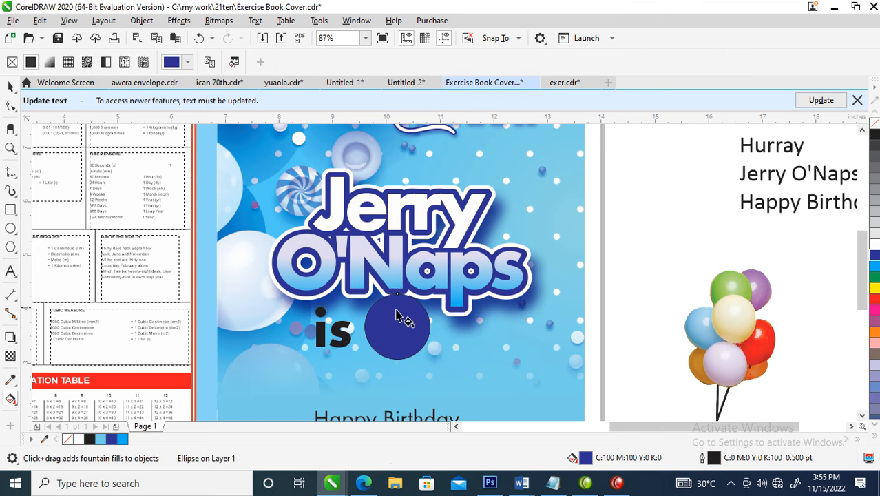
{"action": "left_click_drag", "start_coordinate": [387, 299], "coordinate": [425, 357]}
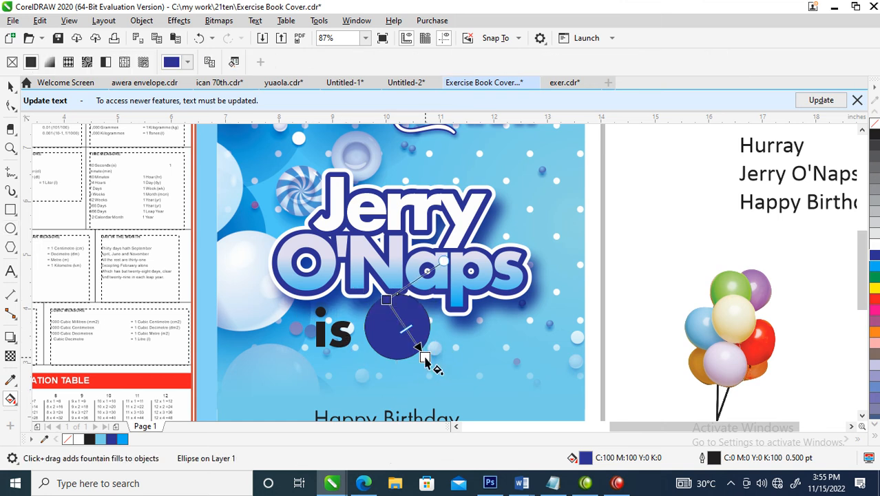
{"action": "left_click", "coordinate": [876, 267]}
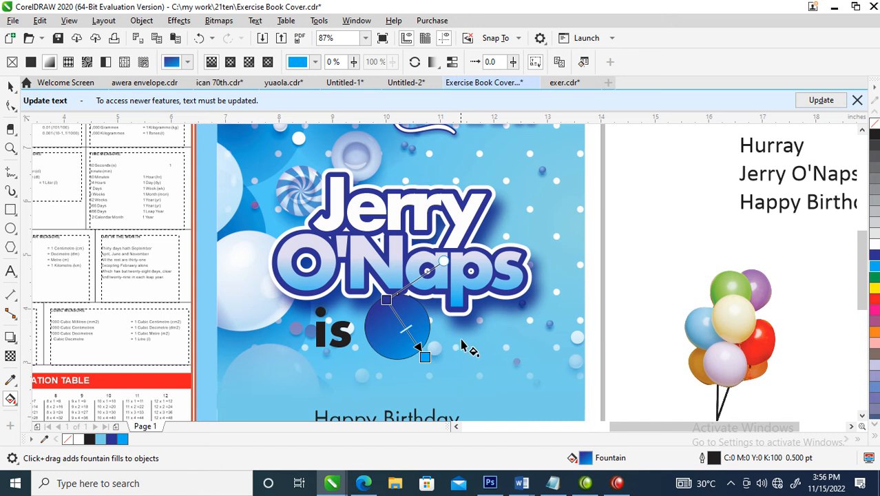
{"action": "key", "text": "space"}
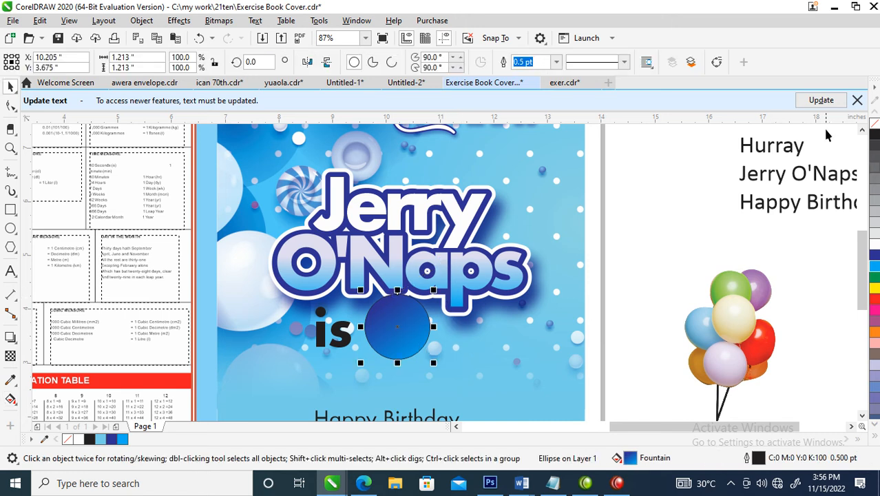
{"action": "right_click", "coordinate": [875, 124]}
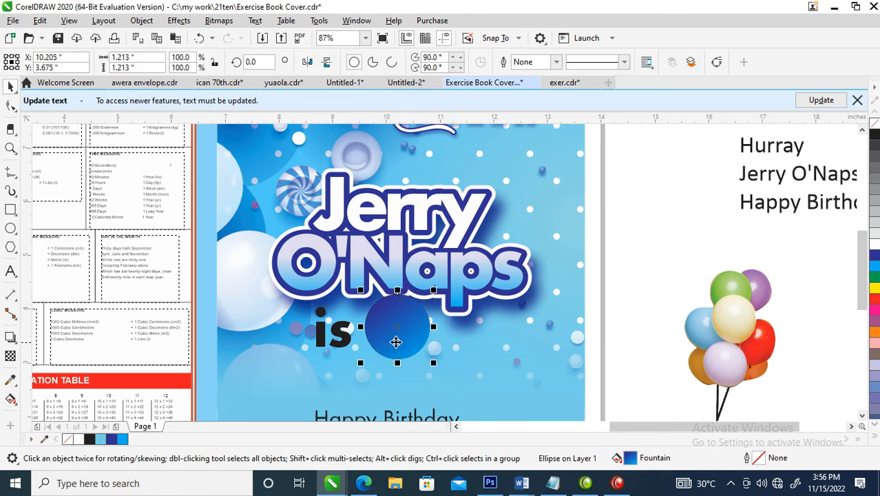
- Add a dark blue stop at 36% to the circle's gradient and darken its start colour to deep navy at the circle's upper edge
{"action": "key", "text": "space"}
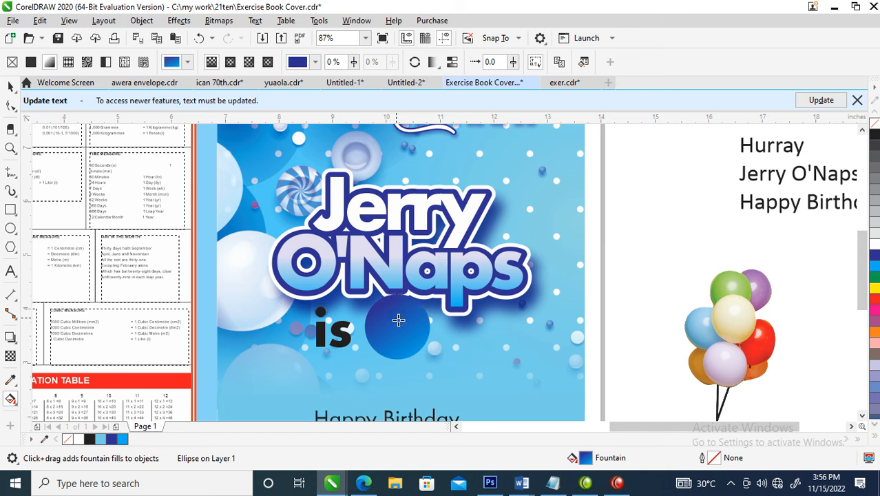
{"action": "double_click", "coordinate": [406, 332]}
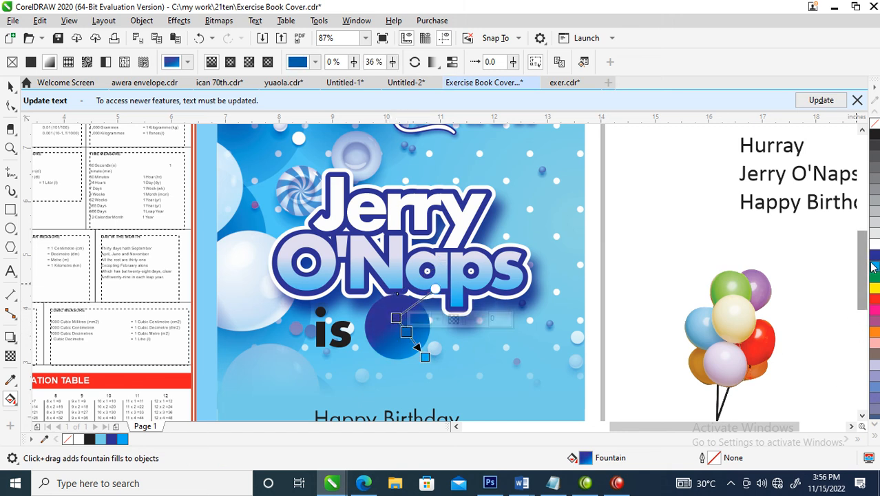
{"action": "left_click", "coordinate": [396, 318]}
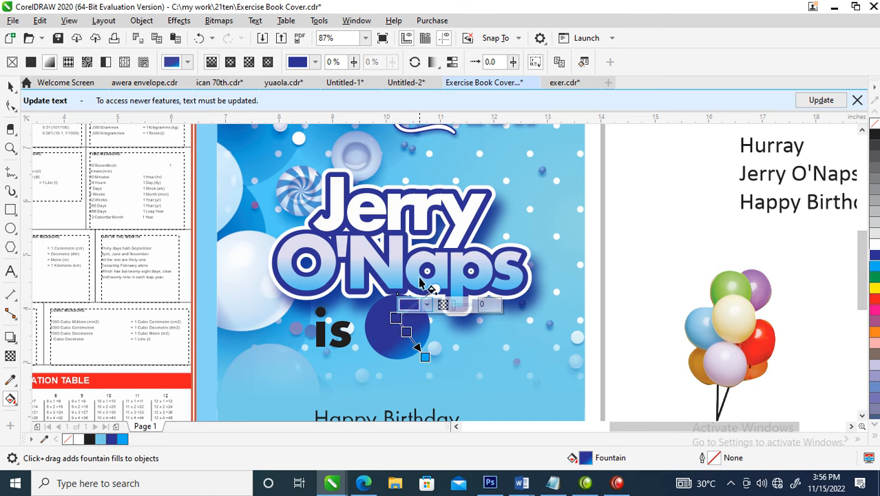
{"action": "left_click", "coordinate": [414, 304]}
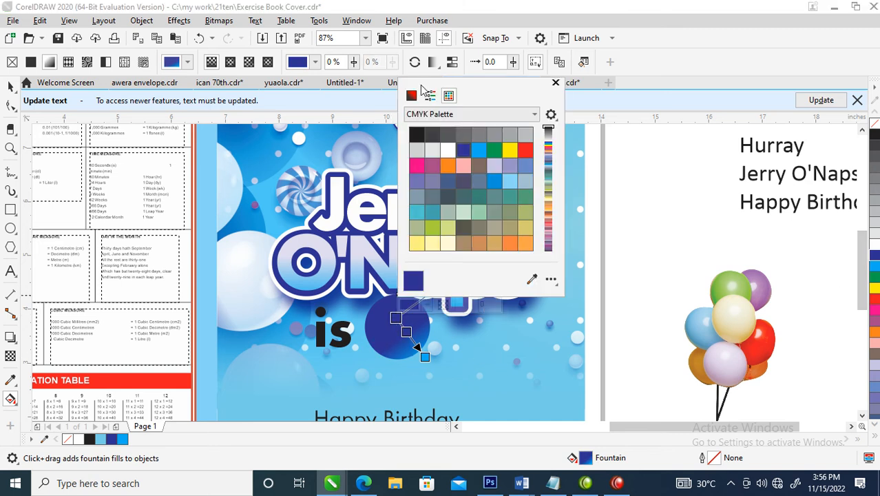
{"action": "left_click", "coordinate": [413, 97]}
{"action": "left_click_drag", "start_coordinate": [481, 182], "coordinate": [485, 176]}
{"action": "left_click", "coordinate": [556, 83]}
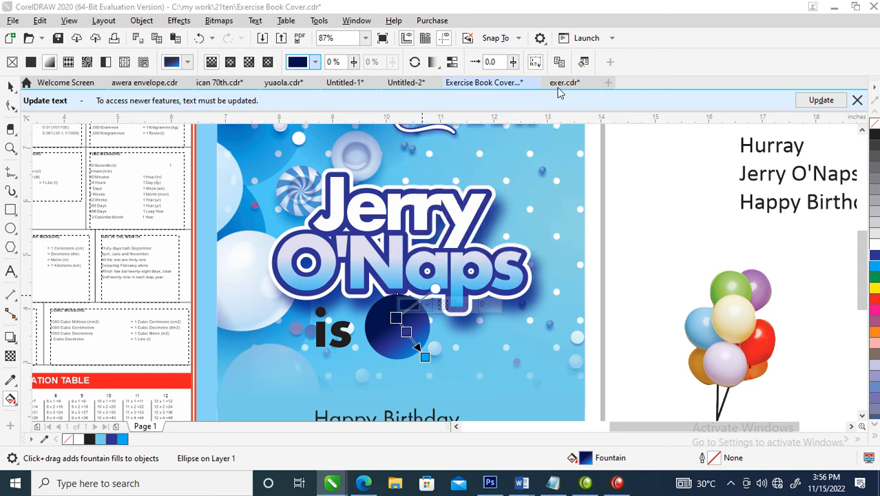
{"action": "left_click_drag", "start_coordinate": [396, 318], "coordinate": [409, 331]}
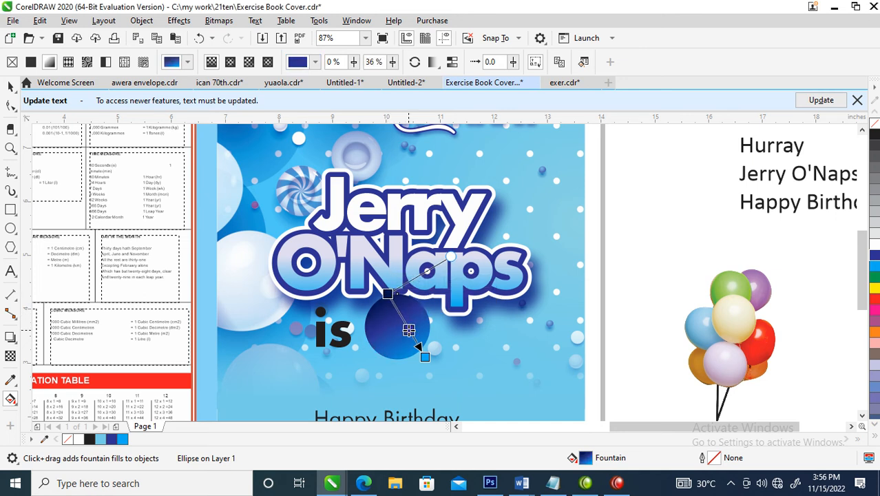
- Create a concentric copy of the circle scaled to about 70%, flipped vertically, and group it with the original
{"action": "key", "text": "space"}
{"action": "left_click_drag", "start_coordinate": [437, 292], "coordinate": [424, 300]}
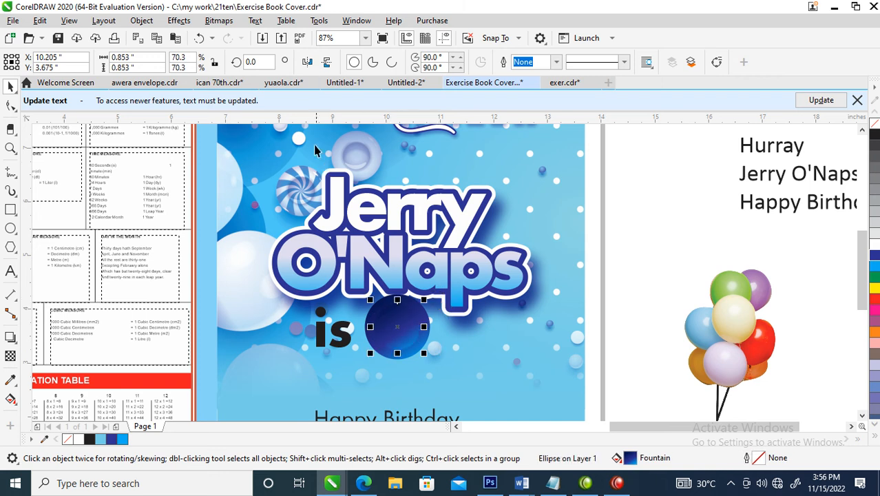
{"action": "left_click", "coordinate": [326, 62]}
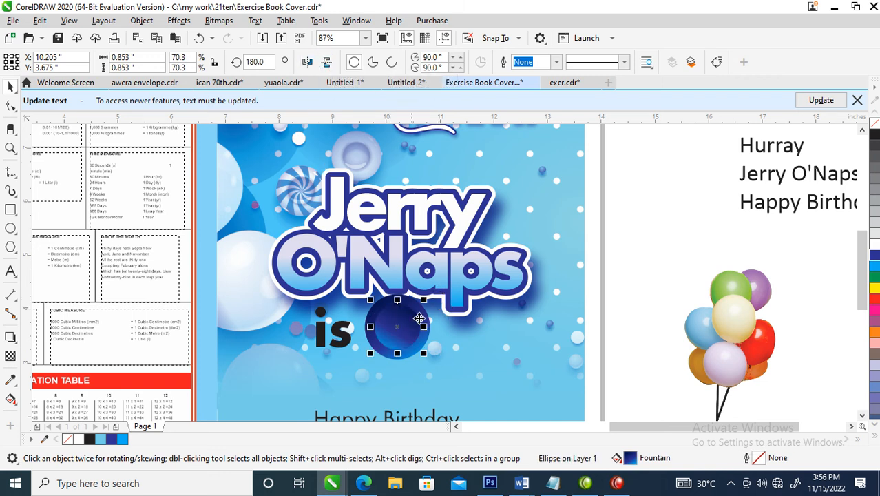
{"action": "left_click", "coordinate": [429, 315], "text": "shift"}
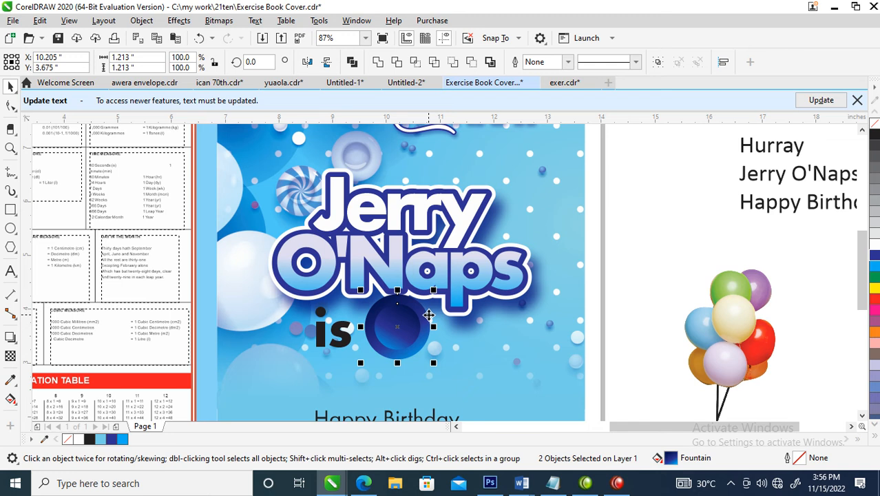
{"action": "key", "text": "ctrl+g"}
- Bring the "is 3" text in front of the grouped circles and fill it white
{"action": "left_click_drag", "start_coordinate": [270, 300], "coordinate": [439, 359]}
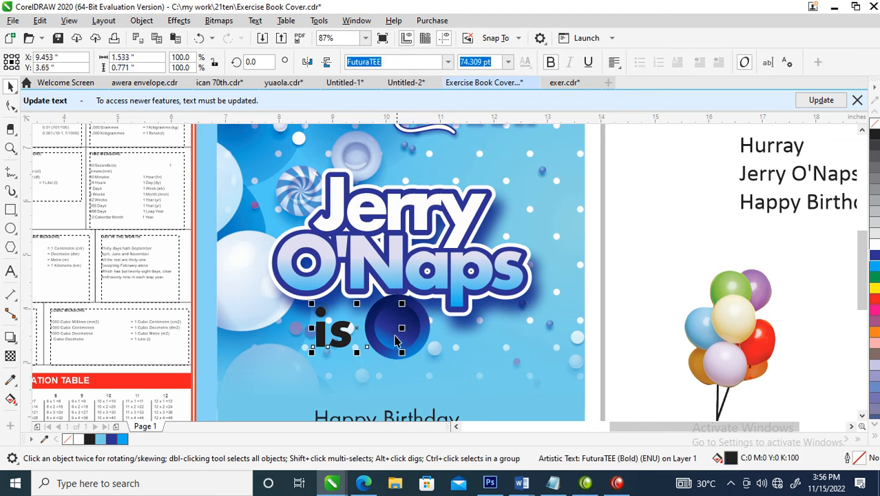
{"action": "key", "text": "shift+Page_Up"}
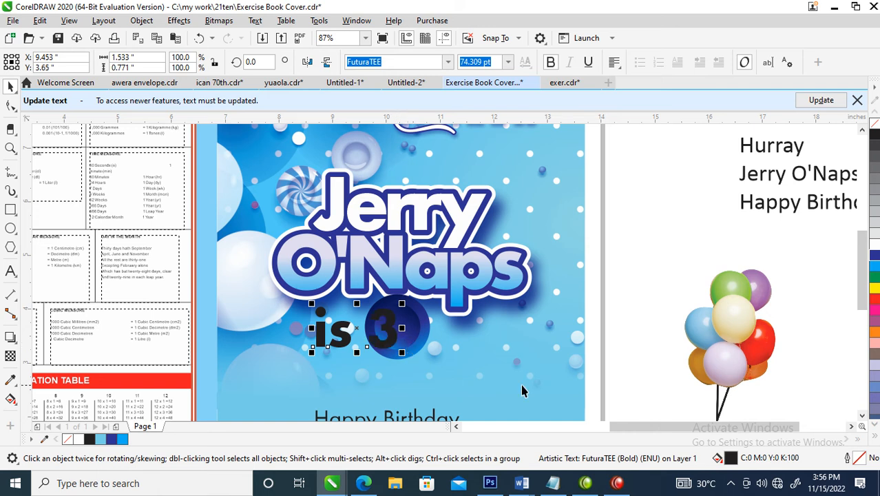
{"action": "left_click", "coordinate": [874, 234]}
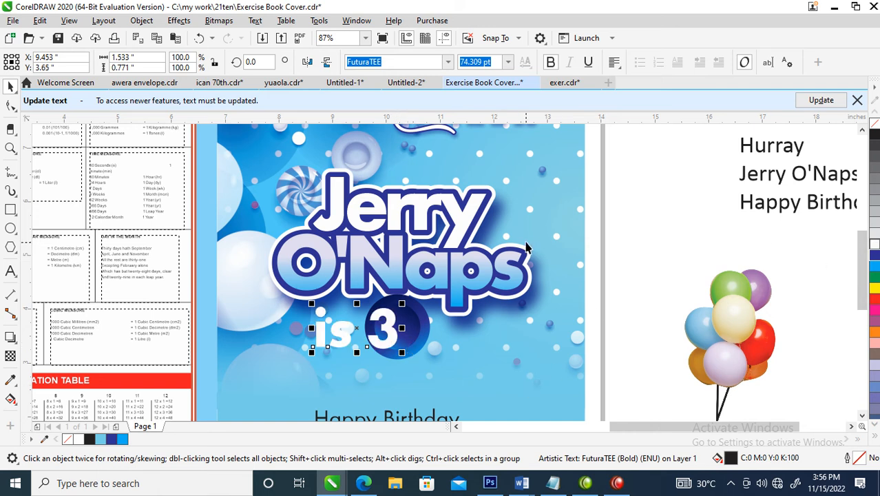
- Move the "is 3" text so the number sits inside the circle, and break it apart into separate words
{"action": "left_click", "coordinate": [455, 303]}
{"action": "left_click_drag", "start_coordinate": [386, 331], "coordinate": [401, 319]}
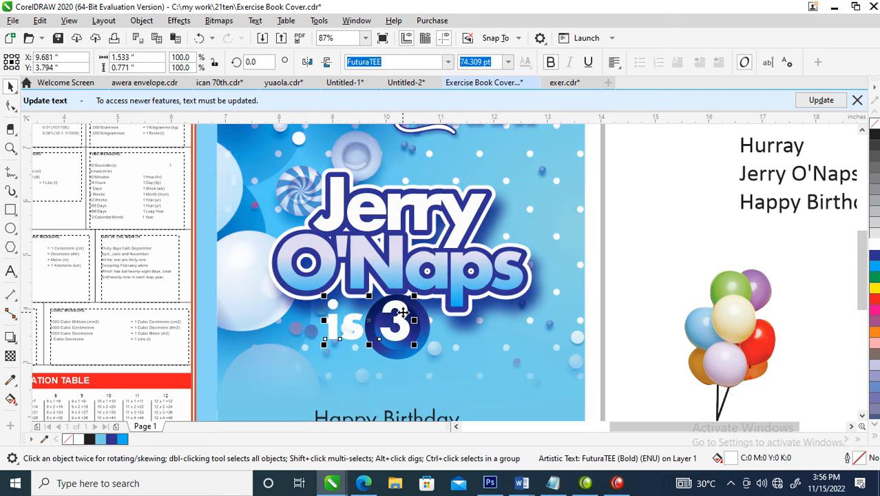
{"action": "key", "text": "ctrl+k"}
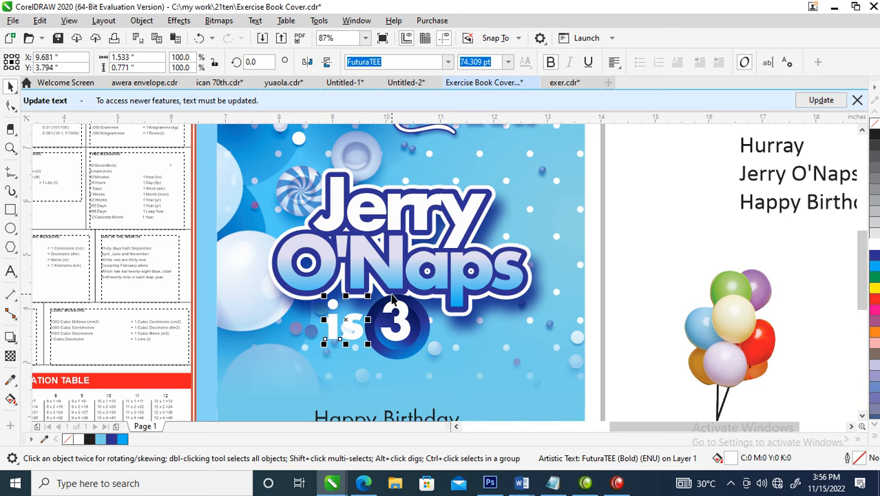
- Draw a circle about 0.58" in diameter overlapping the upper-left edge of the number's circle
{"action": "key", "text": "F2"}
{"action": "left_click_drag", "start_coordinate": [226, 241], "coordinate": [502, 376]}
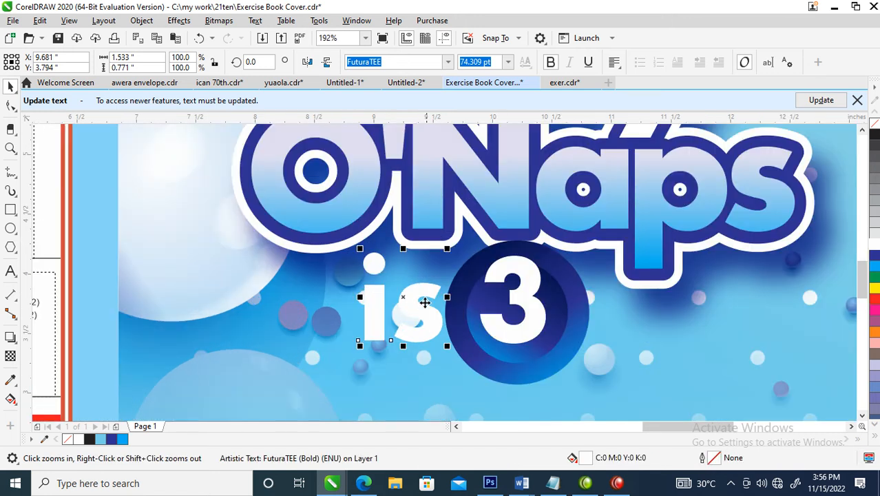
{"action": "left_click", "coordinate": [10, 229]}
{"action": "left_click_drag", "start_coordinate": [461, 311], "coordinate": [427, 304]}
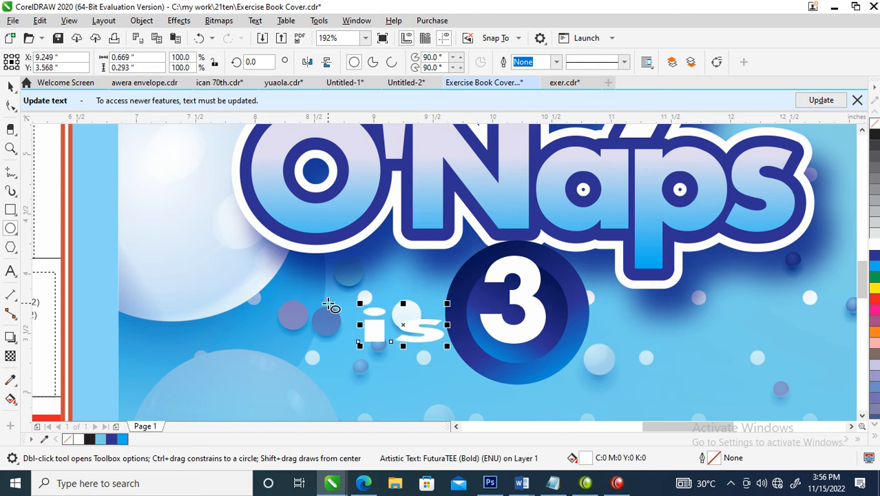
{"action": "key", "text": "ctrl+z"}
{"action": "left_click_drag", "start_coordinate": [433, 222], "coordinate": [492, 292]}
{"action": "key", "text": "space"}
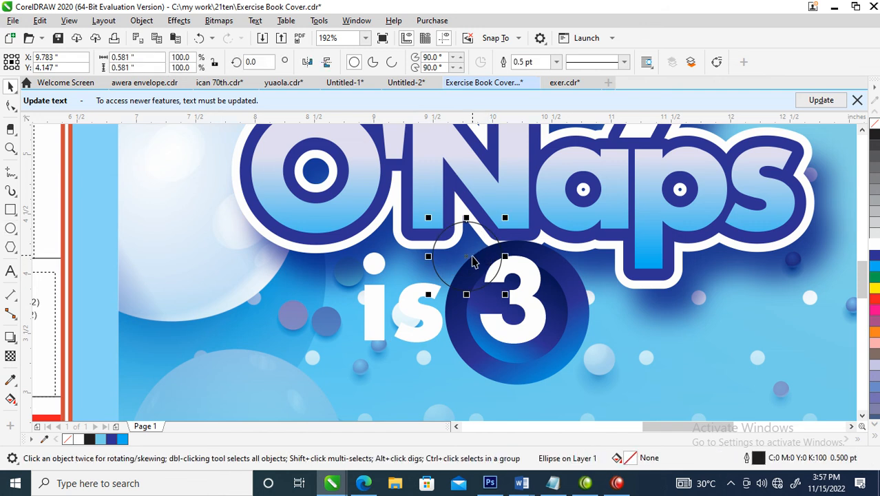
- Fill the small circle red without an outline and centre the scaled-down "is" text in front of it
{"action": "left_click_drag", "start_coordinate": [874, 303], "coordinate": [467, 268]}
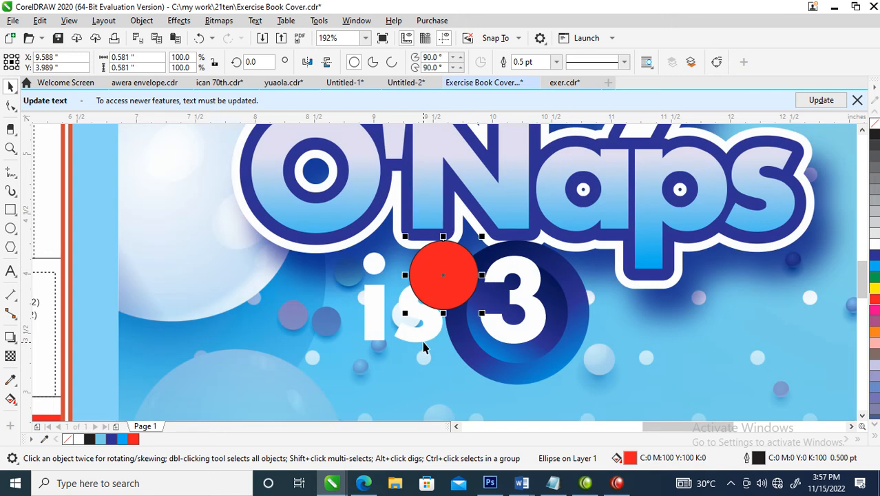
{"action": "left_click", "coordinate": [427, 329]}
{"action": "left_click_drag", "start_coordinate": [427, 329], "coordinate": [478, 291]}
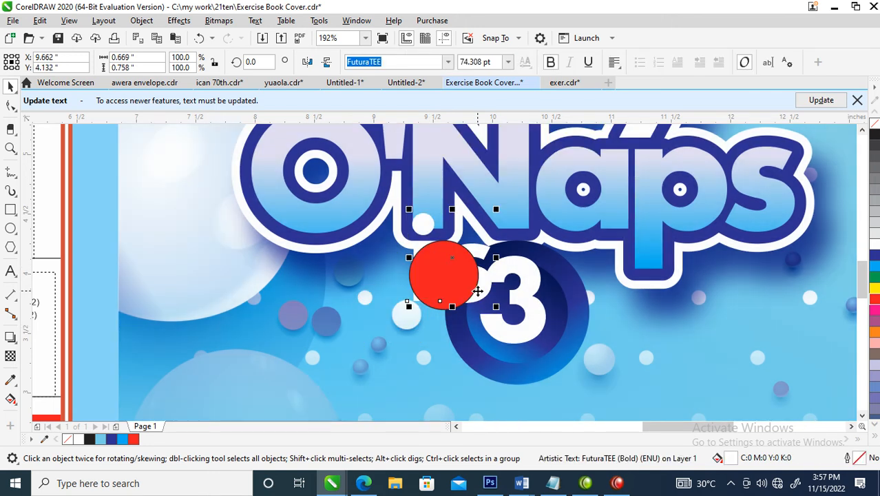
{"action": "key", "text": "ctrl+Home"}
{"action": "left_click_drag", "start_coordinate": [499, 207], "coordinate": [495, 228]}
{"action": "left_click_drag", "start_coordinate": [462, 258], "coordinate": [456, 275]}
{"action": "left_click", "coordinate": [462, 254], "text": "shift"}
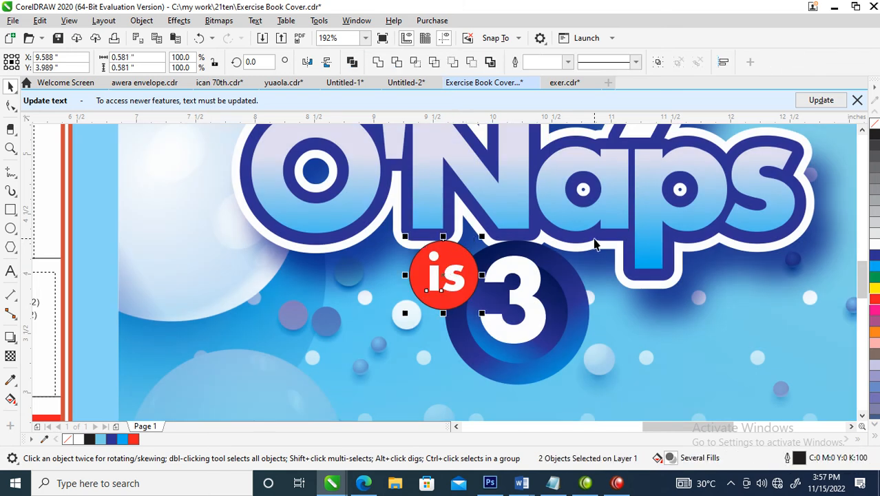
{"action": "right_click", "coordinate": [875, 124]}
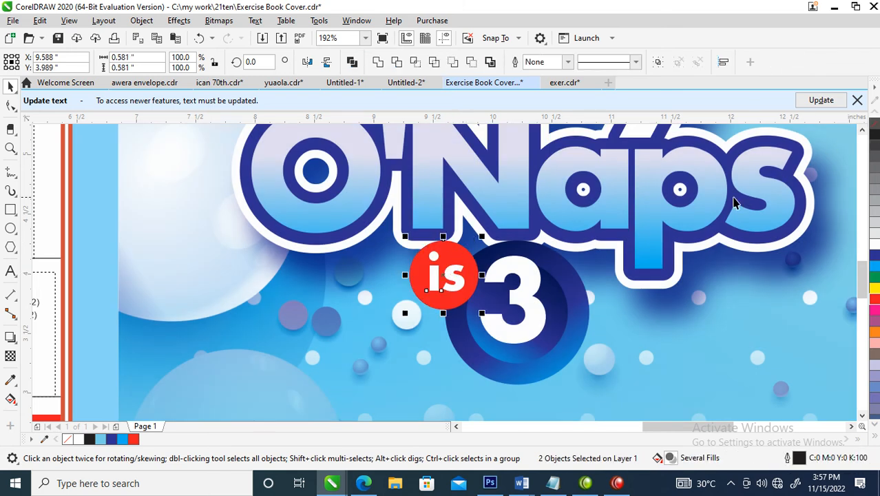
- Recolour the "ARITHMETICAL TABLES" and "MULTIPLICATION TABLE" heading bars on the back cover dark blue
{"action": "scroll", "coordinate": [661, 212], "scroll_direction": "down", "scroll_amount": 2}
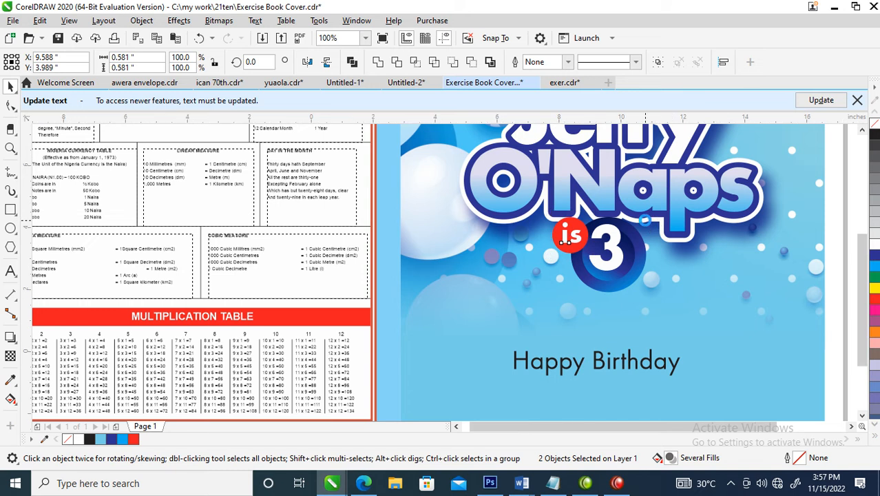
{"action": "scroll", "coordinate": [635, 232], "scroll_direction": "down", "scroll_amount": 1}
{"action": "scroll", "coordinate": [510, 303], "scroll_direction": "down", "scroll_amount": 1}
{"action": "key", "text": "z"}
{"action": "left_click_drag", "start_coordinate": [395, 168], "coordinate": [647, 326]}
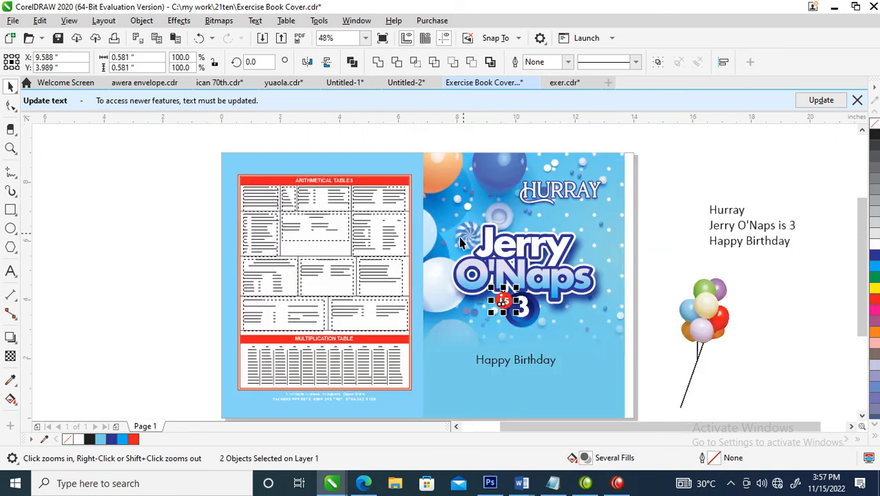
{"action": "key", "text": "space"}
{"action": "left_click", "coordinate": [405, 182]}
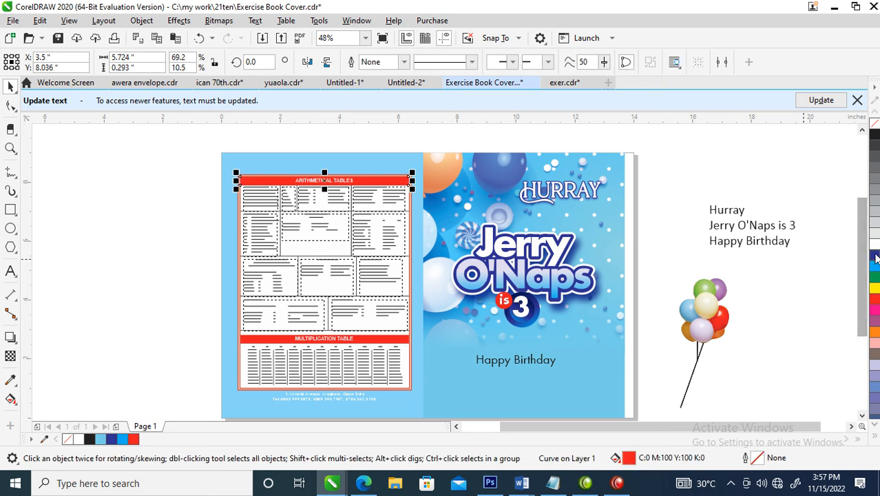
{"action": "left_click", "coordinate": [874, 254]}
{"action": "left_click", "coordinate": [406, 338]}
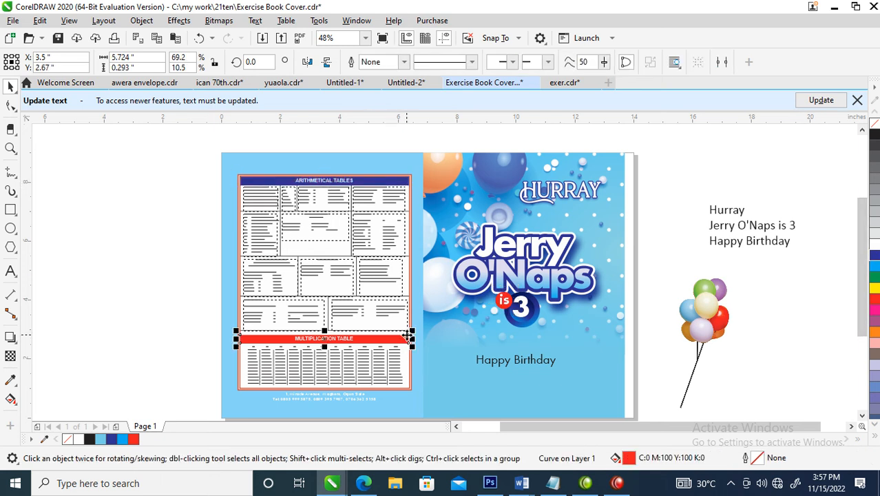
{"action": "key", "text": "ctrl+r"}
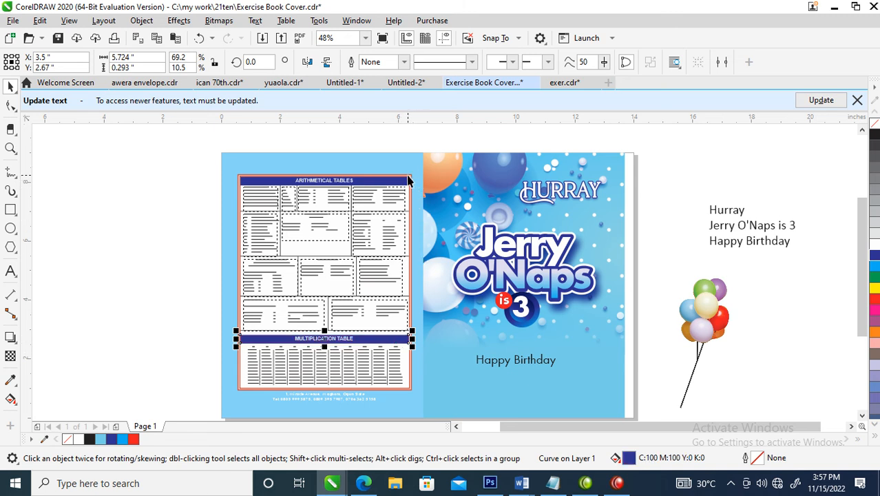
- Change the outer frame outline around the back-cover tables to cyan and the inner frame outline to dark blue
{"action": "left_click", "coordinate": [409, 182]}
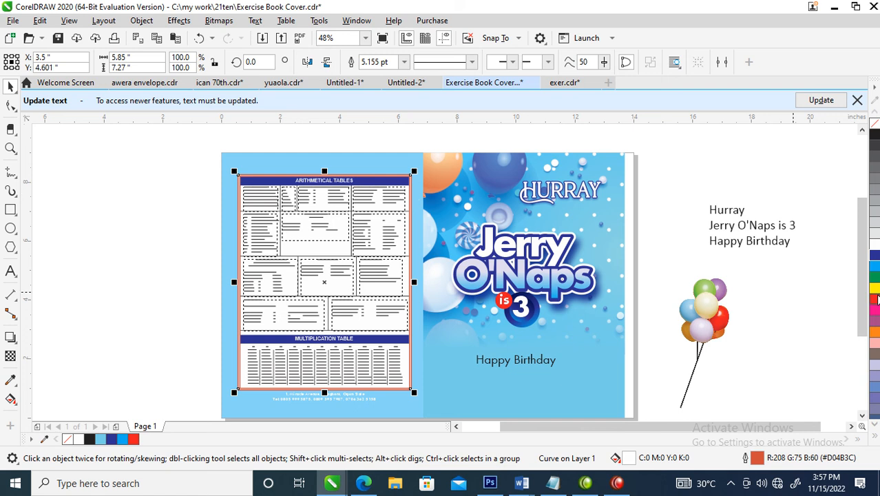
{"action": "right_click", "coordinate": [873, 267]}
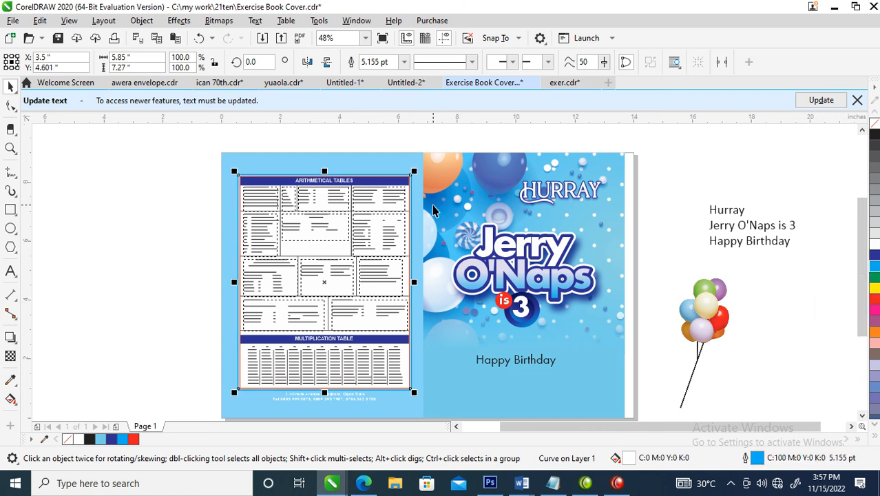
{"action": "left_click", "coordinate": [409, 225]}
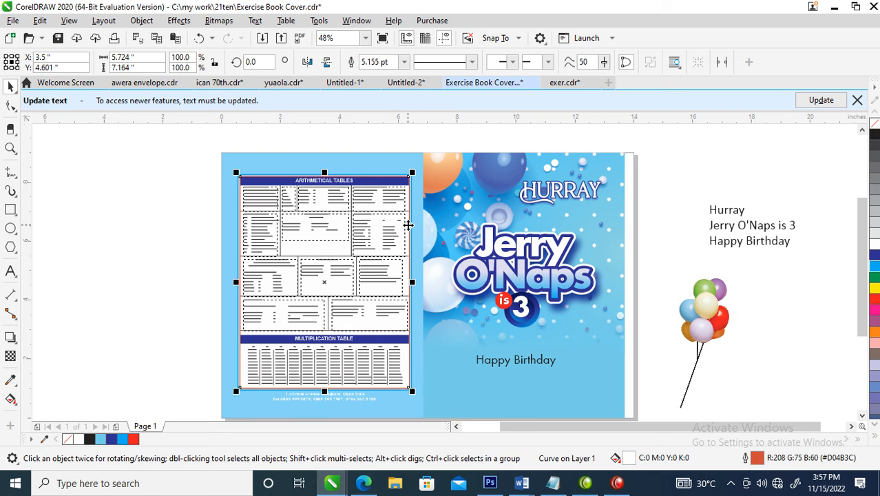
{"action": "left_click", "coordinate": [411, 186]}
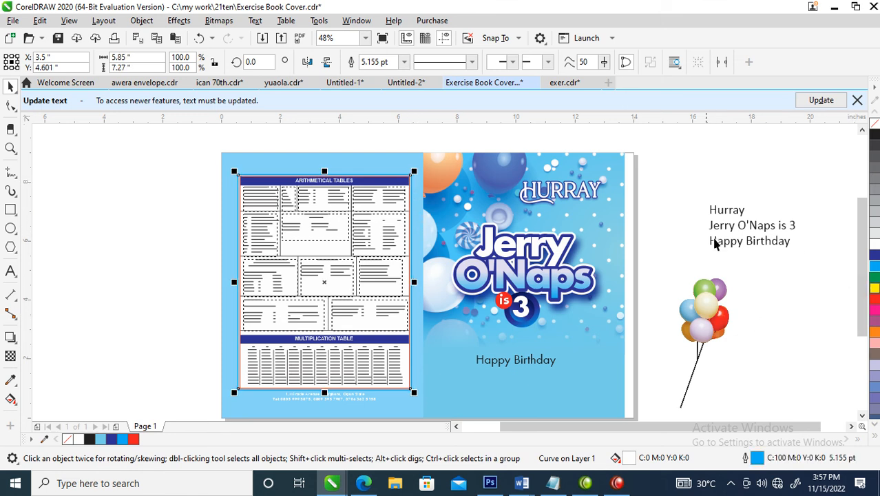
{"action": "left_click_drag", "start_coordinate": [212, 293], "coordinate": [421, 403]}
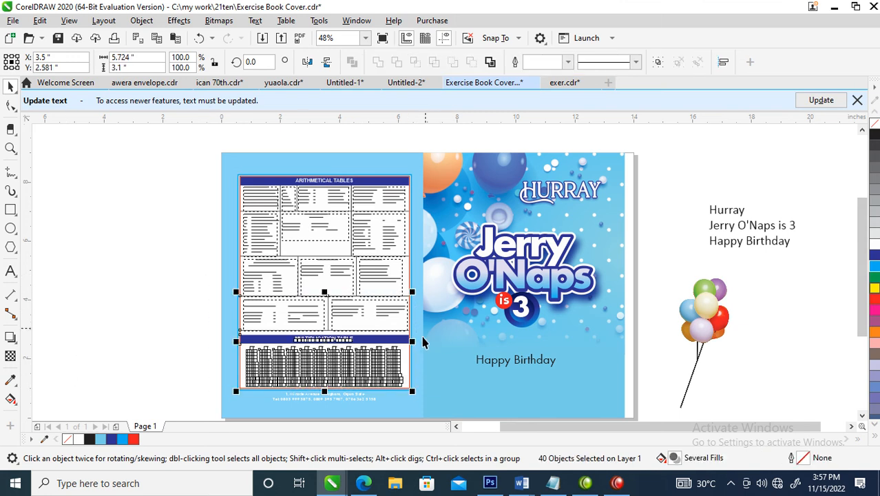
{"action": "left_click", "coordinate": [409, 274]}
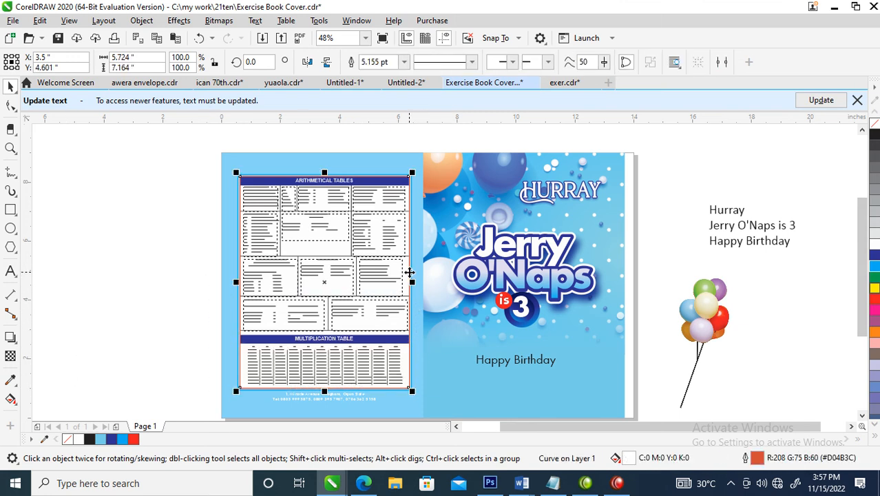
{"action": "right_click", "coordinate": [875, 256]}
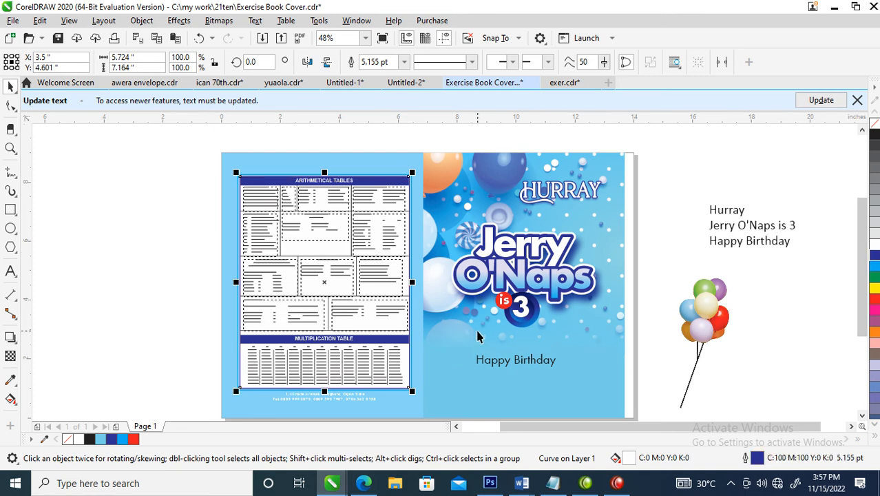
- Move the "HURRAY" lettering left so it sits above the name on the front cover
{"action": "key", "text": "z"}
{"action": "left_click_drag", "start_coordinate": [406, 237], "coordinate": [660, 143]}
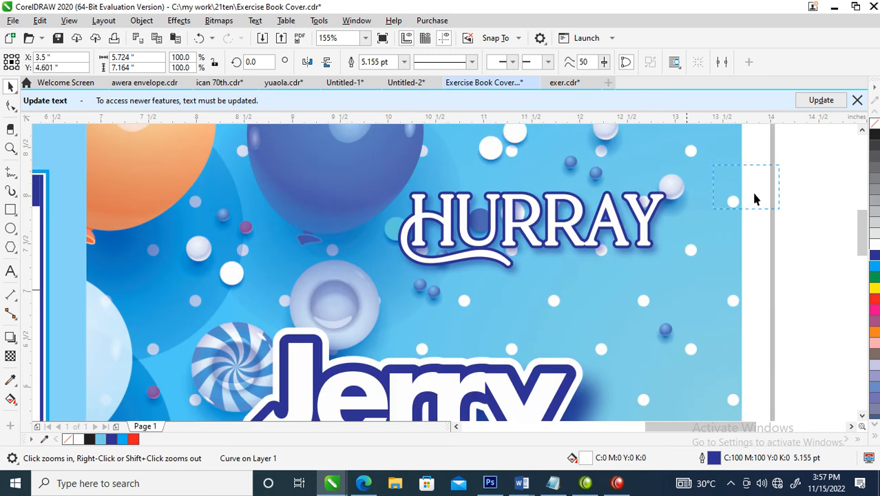
{"action": "key", "text": "space"}
{"action": "left_click", "coordinate": [484, 240]}
{"action": "left_click_drag", "start_coordinate": [485, 239], "coordinate": [344, 257]}
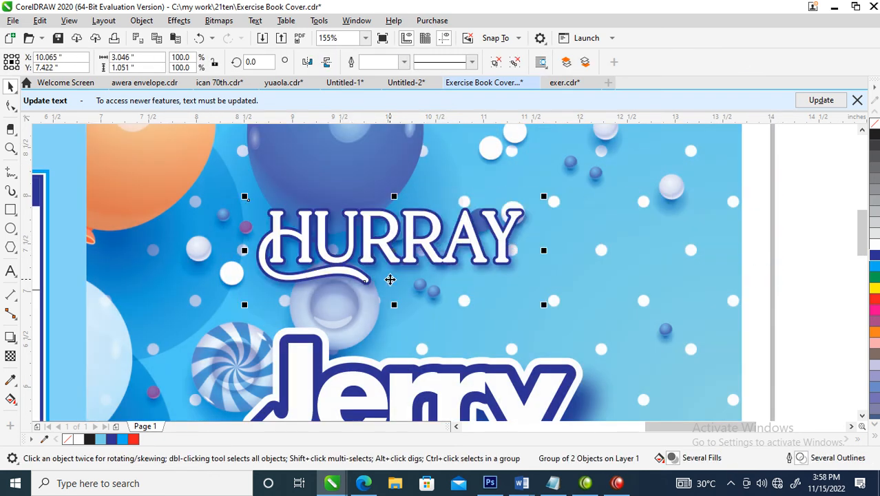
- Select the "HURRAY" text, name lettering and age badge together and move them up on the front cover
{"action": "scroll", "coordinate": [389, 278], "scroll_direction": "down", "scroll_amount": 4}
{"action": "key", "text": "z"}
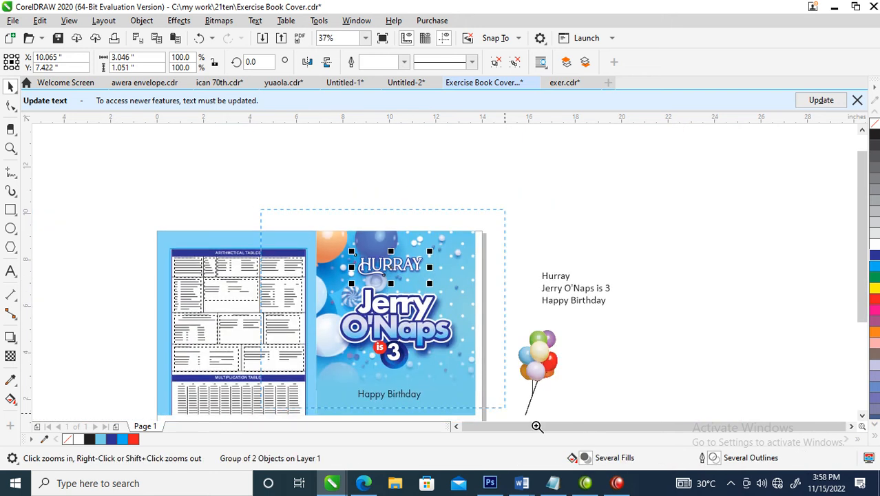
{"action": "left_click_drag", "start_coordinate": [537, 426], "coordinate": [546, 418]}
{"action": "left_click_drag", "start_coordinate": [462, 197], "coordinate": [468, 188]}
{"action": "left_click_drag", "start_coordinate": [312, 146], "coordinate": [513, 307]}
{"action": "left_click_drag", "start_coordinate": [446, 255], "coordinate": [443, 241]}
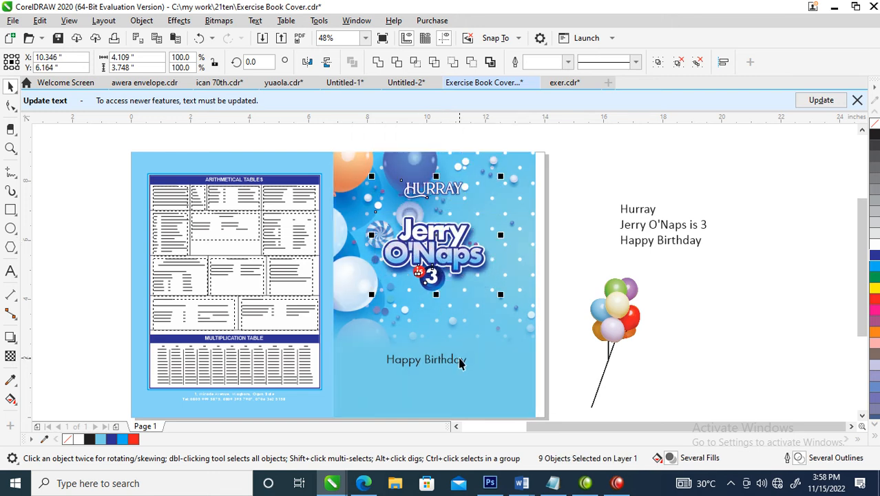
- Place the "Happy Birthday" text centred below the age badge and make it bold and white
{"action": "left_click_drag", "start_coordinate": [460, 367], "coordinate": [469, 311]}
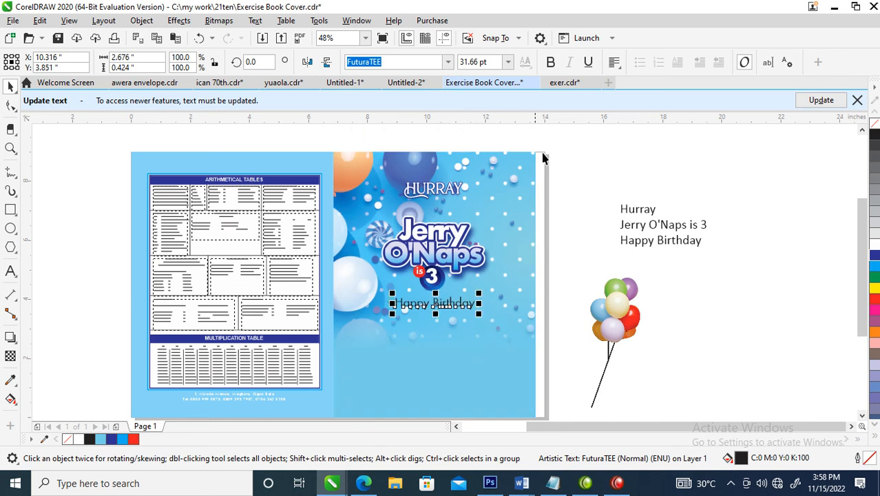
{"action": "left_click", "coordinate": [550, 62]}
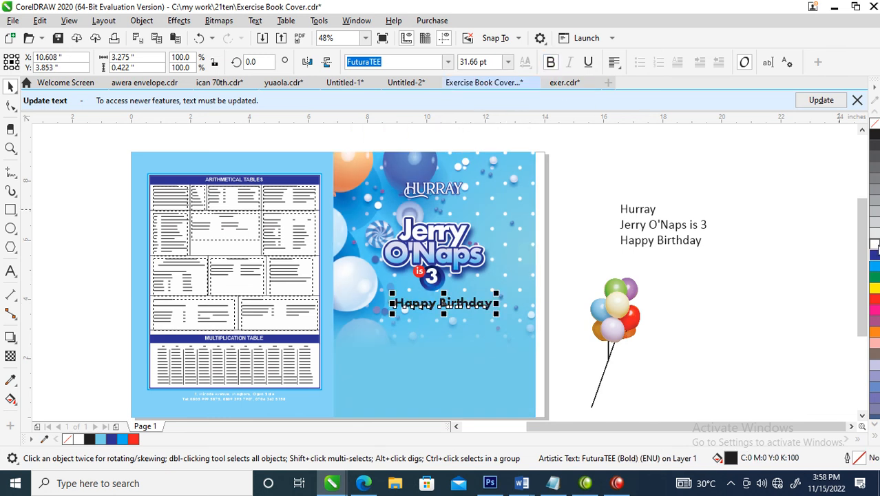
{"action": "left_click", "coordinate": [874, 243]}
{"action": "left_click_drag", "start_coordinate": [463, 303], "coordinate": [456, 304]}
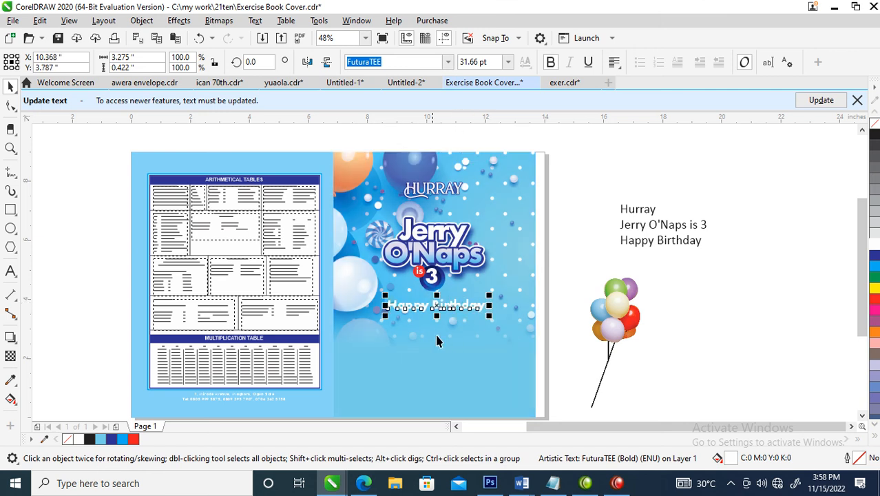
- Draw a white rectangle without an outline, about 4.96" × 2.19", below the "Happy Birthday" text
{"action": "key", "text": "z"}
{"action": "left_click_drag", "start_coordinate": [331, 287], "coordinate": [565, 412]}
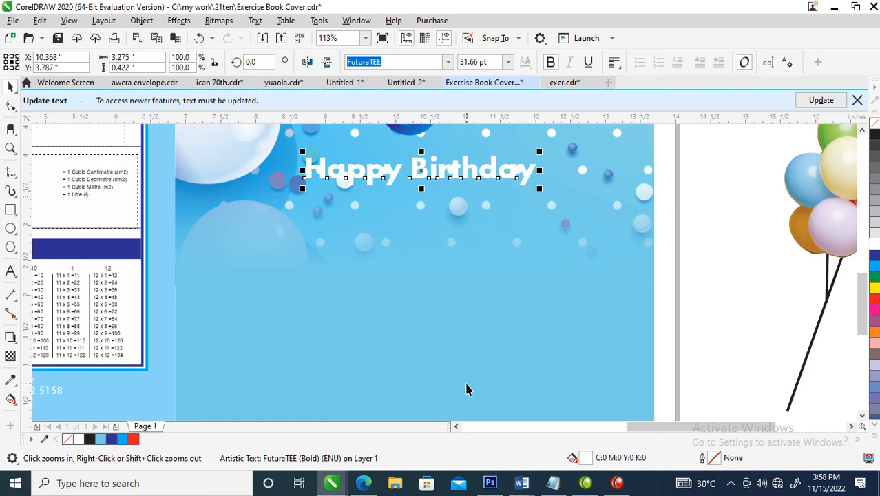
{"action": "left_click", "coordinate": [11, 212]}
{"action": "left_click_drag", "start_coordinate": [228, 239], "coordinate": [576, 391]}
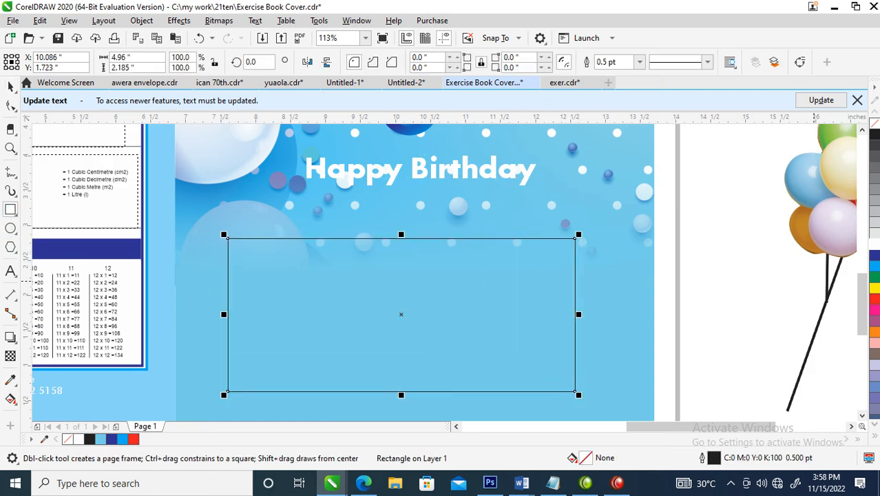
{"action": "left_click", "coordinate": [875, 247]}
{"action": "right_click", "coordinate": [874, 123]}
- Draw a cyan rectangle about 1.19" × 0.45" inside the upper-left corner of the white panel
{"action": "left_click", "coordinate": [245, 253]}
{"action": "left_click_drag", "start_coordinate": [238, 246], "coordinate": [321, 279]}
{"action": "key", "text": "space"}
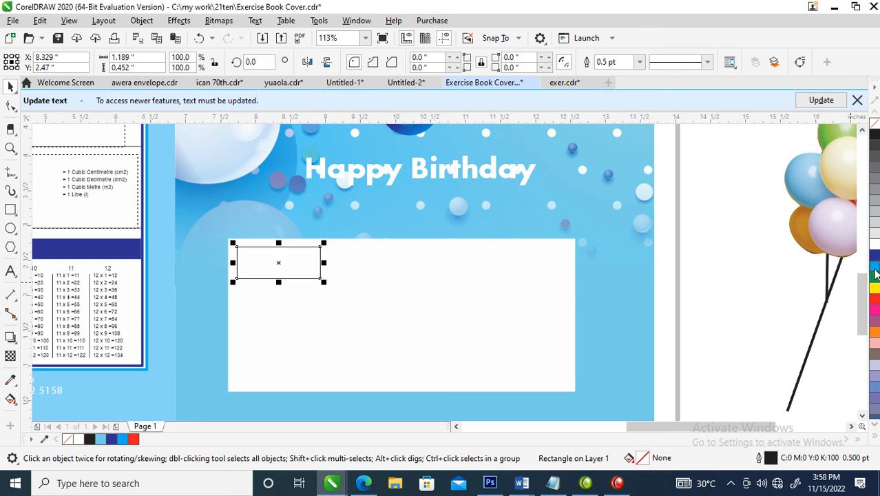
{"action": "left_click", "coordinate": [875, 268]}
- Copy the small rectangle down into an evenly spaced stack of four, about 1.06" × 1.90" overall, and fill them dark blue
{"action": "left_click_drag", "start_coordinate": [305, 260], "coordinate": [311, 298]}
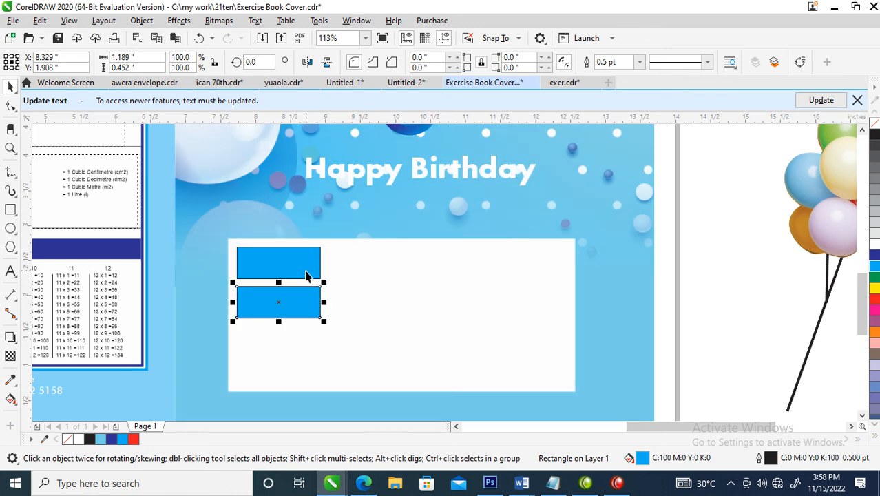
{"action": "key", "text": "ctrl+r"}
{"action": "key", "text": "ctrl+r"}
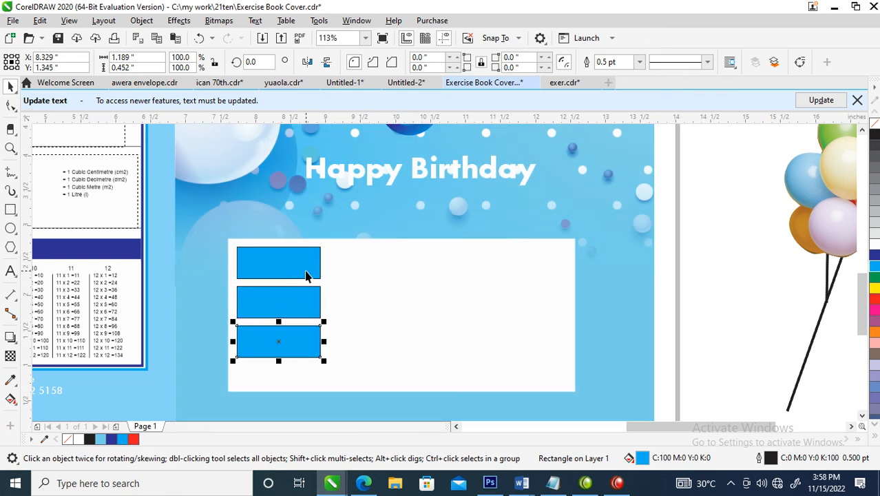
{"action": "left_click_drag", "start_coordinate": [212, 227], "coordinate": [327, 361]}
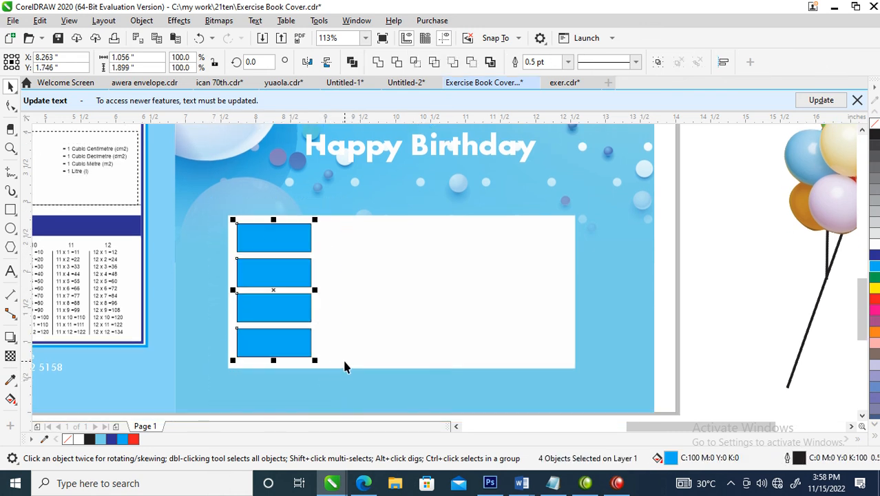
{"action": "left_click", "coordinate": [875, 255]}
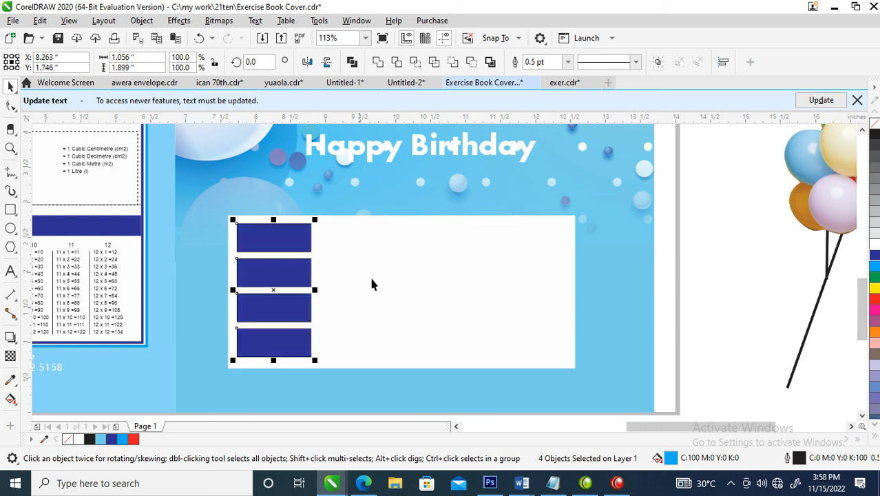
- Extend copies of the four bars about 3.61" wide across the panel, fill them light cyan (C:19), and remove the bars' outlines
{"action": "left_click_drag", "start_coordinate": [230, 290], "coordinate": [560, 305]}
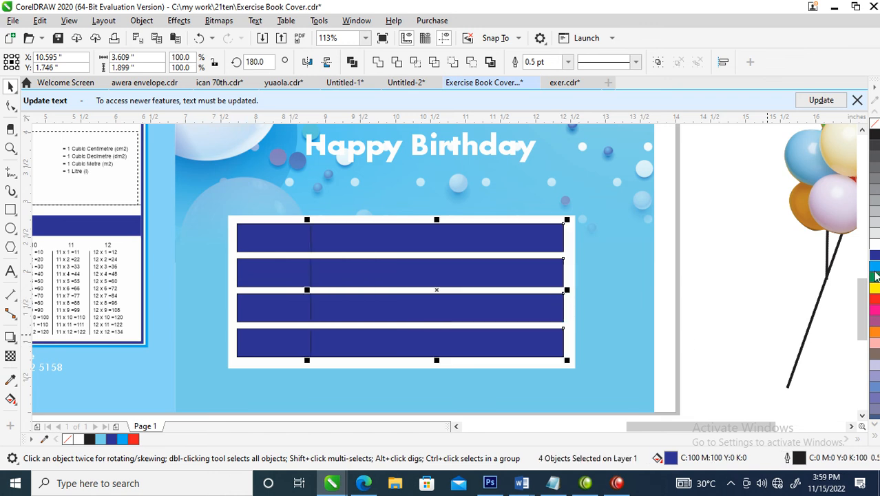
{"action": "left_click", "coordinate": [874, 245]}
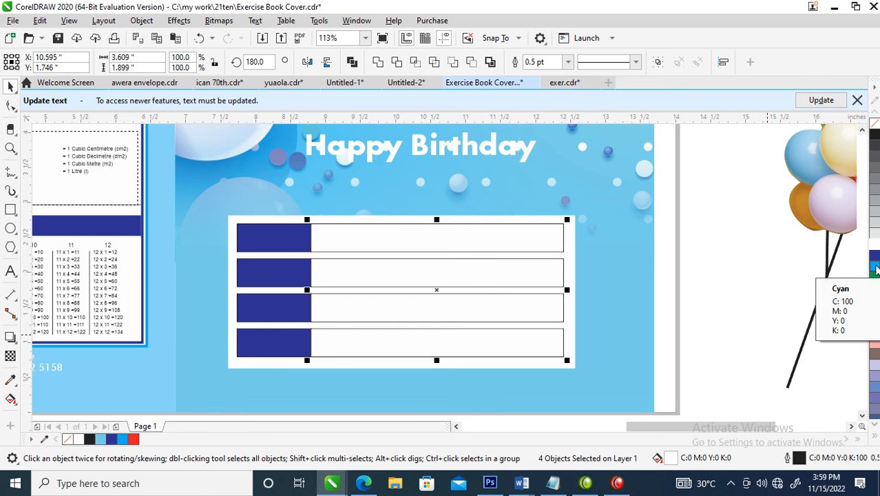
{"action": "left_click", "coordinate": [875, 267]}
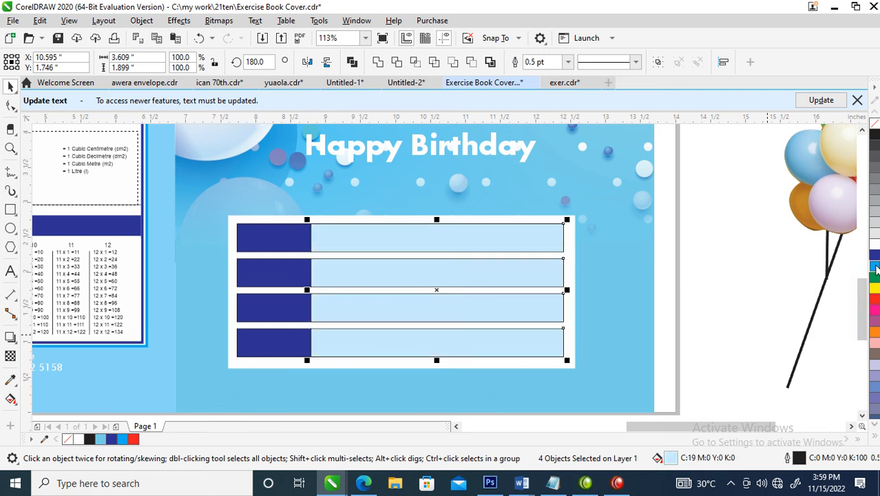
{"action": "right_click", "coordinate": [874, 123]}
{"action": "left_click_drag", "start_coordinate": [213, 218], "coordinate": [575, 365]}
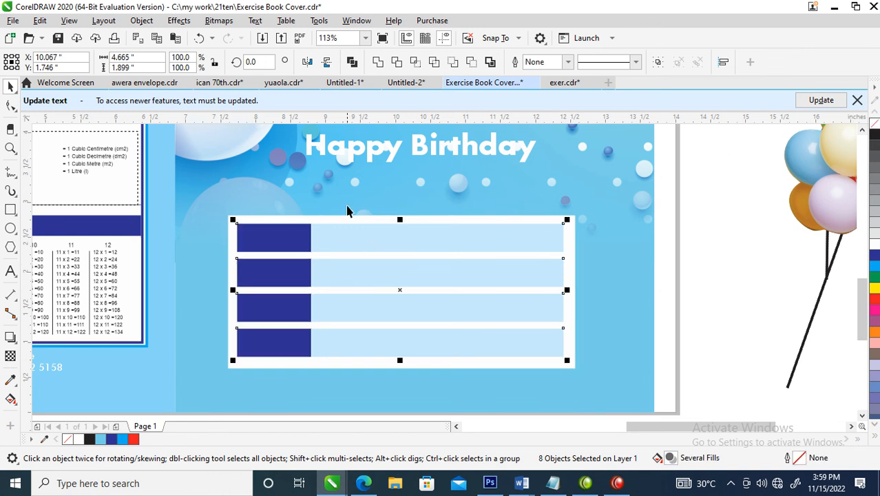
- Copy the "Happy Birthday" text onto the bars and replace its wording with four lines: NAME, SUBJECT, CLASS and DATE
{"action": "left_click_drag", "start_coordinate": [382, 151], "coordinate": [322, 241]}
{"action": "double_click", "coordinate": [320, 246]}
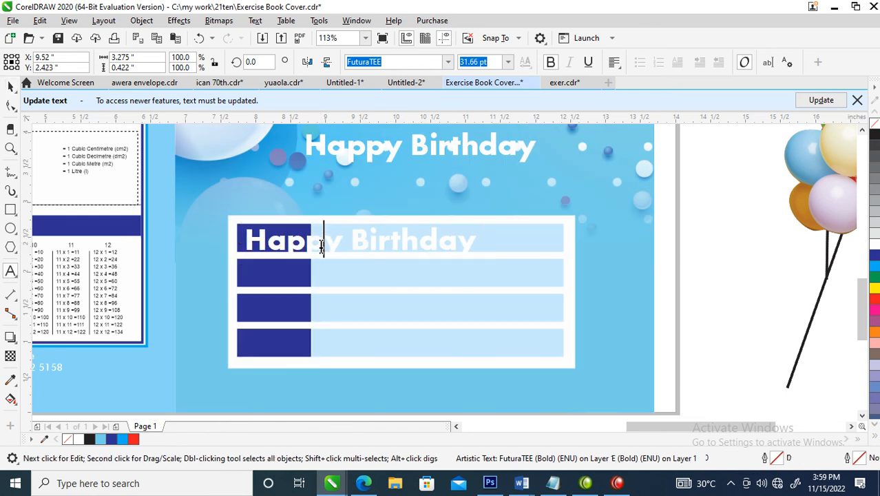
{"action": "key", "text": "ctrl+a"}
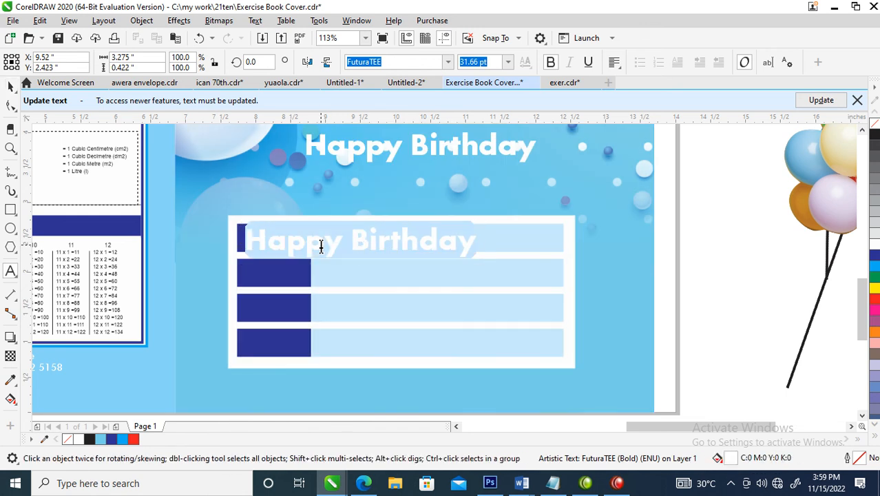
{"action": "type", "text": "NAME "}
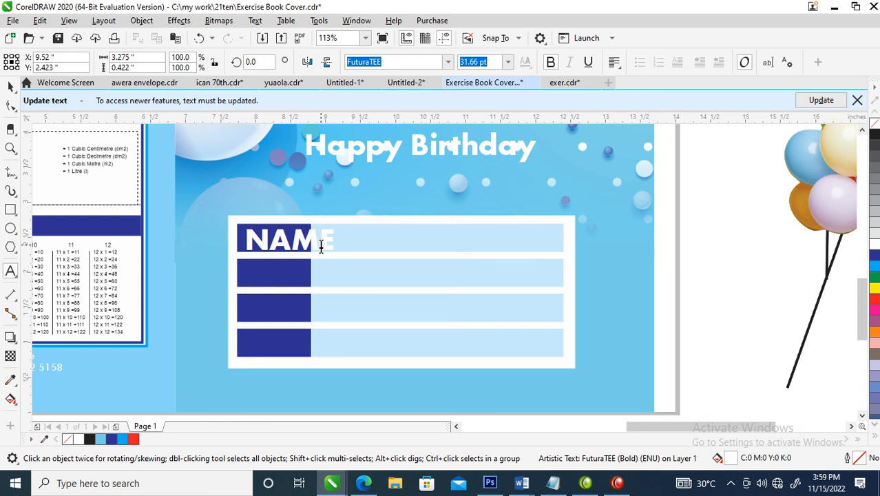
{"action": "type", "text": "SUB"}
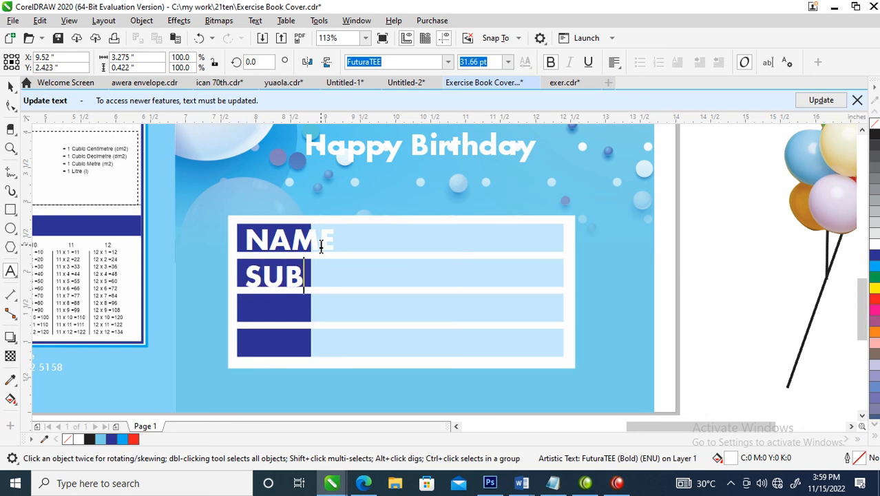
{"action": "type", "text": "JECT "}
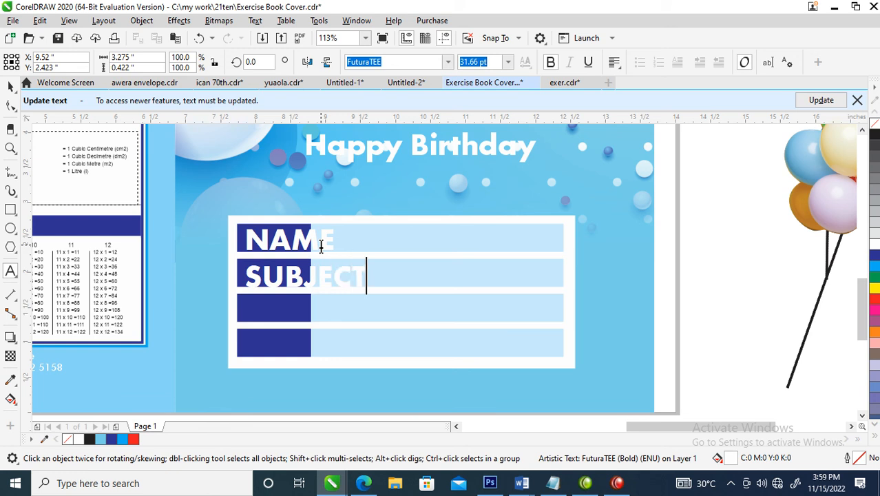
{"action": "type", "text": "CLASS"}
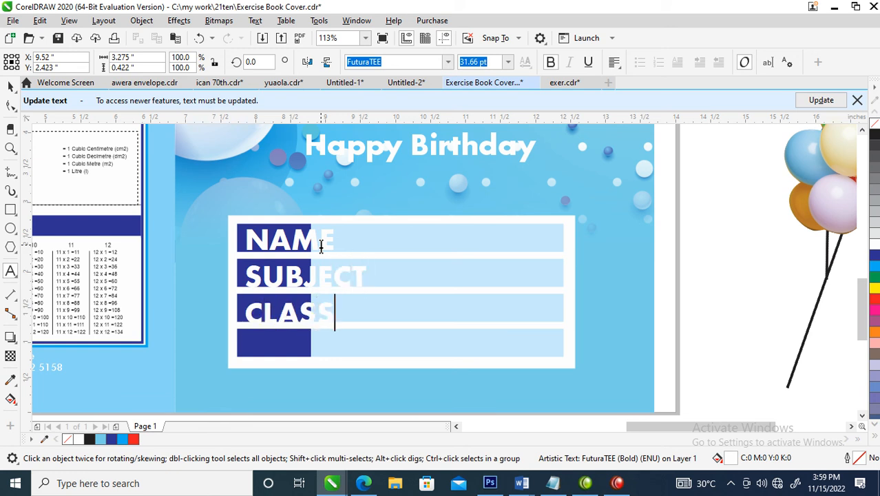
{"action": "key", "text": "Return"}
{"action": "type", "text": "DATE"}
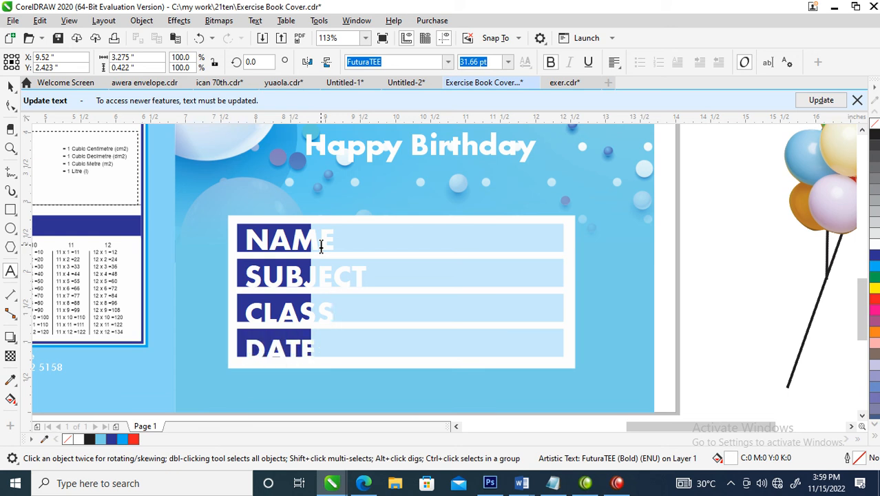
- Scale the four-line label text to about 16.6 pt, fit it inside the dark blue boxes and tighten its line spacing to match the rows
{"action": "key", "text": "ctrl+space"}
{"action": "left_click_drag", "start_coordinate": [366, 222], "coordinate": [317, 219]}
{"action": "left_click_drag", "start_coordinate": [292, 289], "coordinate": [314, 220]}
{"action": "left_click_drag", "start_coordinate": [290, 248], "coordinate": [288, 234]}
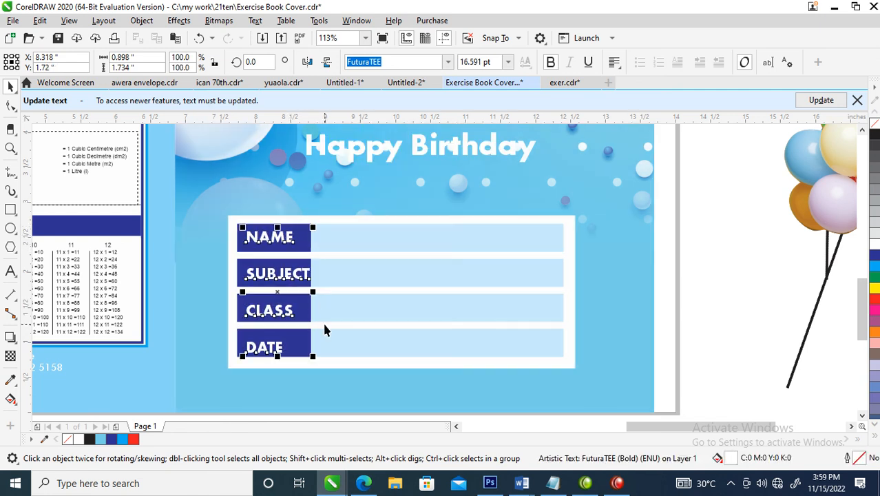
{"action": "left_click_drag", "start_coordinate": [295, 275], "coordinate": [293, 276]}
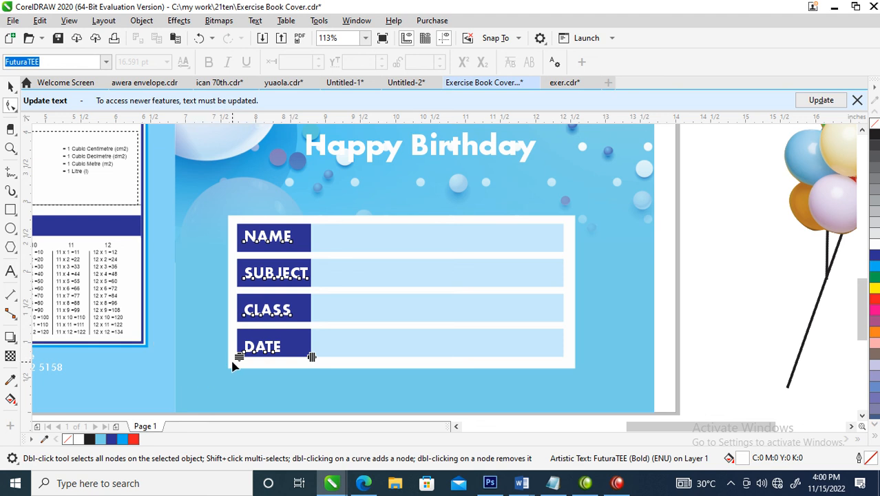
{"action": "mouse_move", "coordinate": [239, 357]}
{"action": "left_mouse_down"}
{"action": "mouse_move", "coordinate": [237, 344]}
{"action": "mouse_move", "coordinate": [238, 353]}
{"action": "left_mouse_up"}
{"action": "key", "text": "space"}
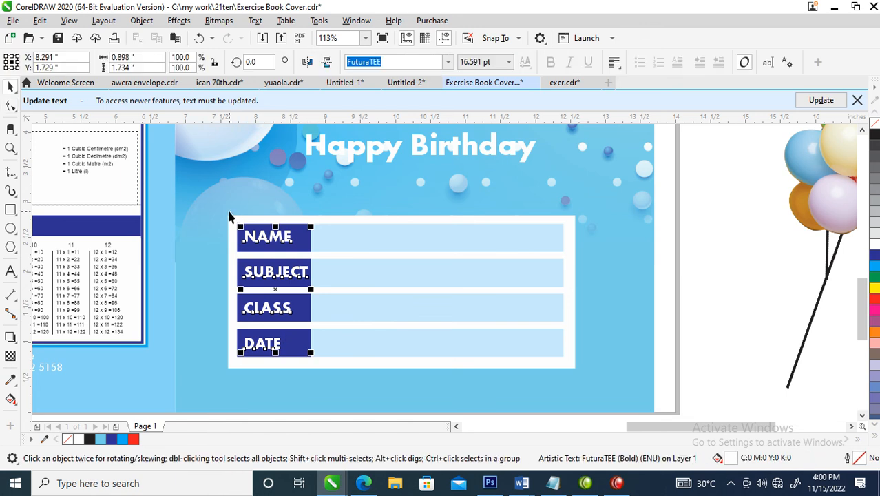
- Group the bars with their labels, centre the group horizontally and vertically on the white panel, and group it with the panel
{"action": "left_click_drag", "start_coordinate": [203, 204], "coordinate": [571, 366]}
{"action": "key", "text": "ctrl+g"}
{"action": "left_click", "coordinate": [569, 341], "text": "shift"}
{"action": "key", "text": "c"}
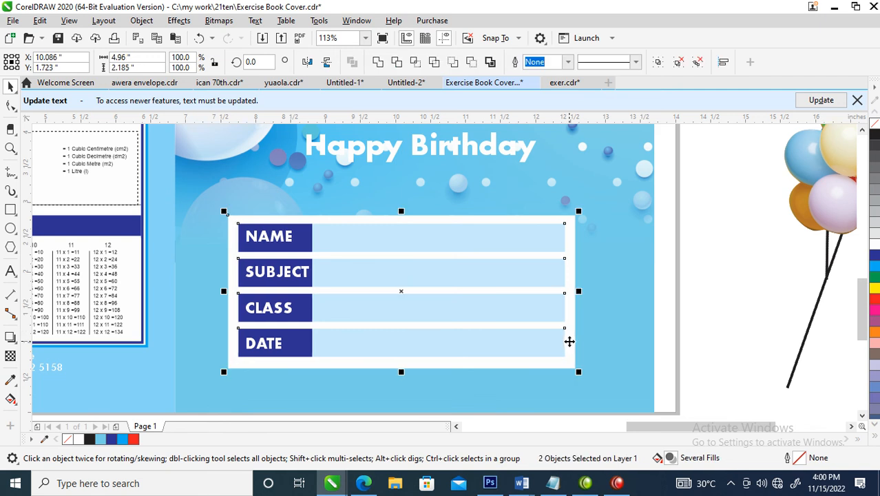
{"action": "key", "text": "e"}
{"action": "key", "text": "ctrl+g"}
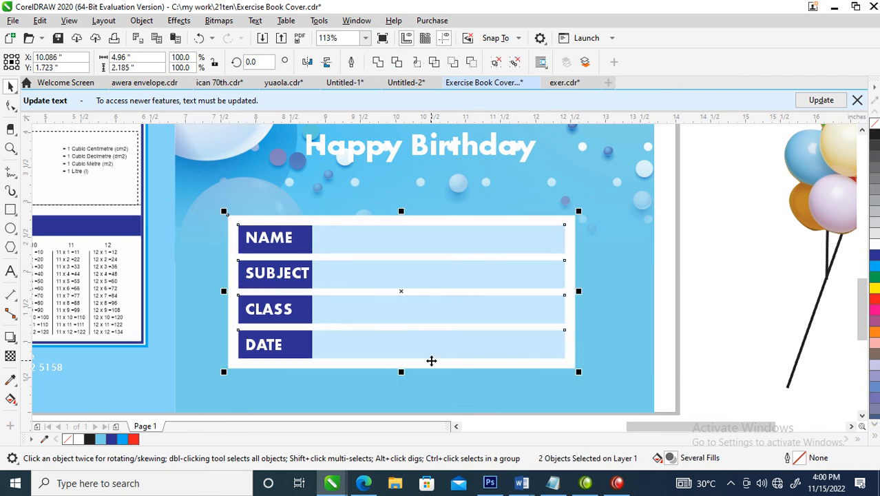
- Add a drop shadow cast down and slightly right from the details panel, and colour the shadow dark blue
{"action": "left_click", "coordinate": [11, 335]}
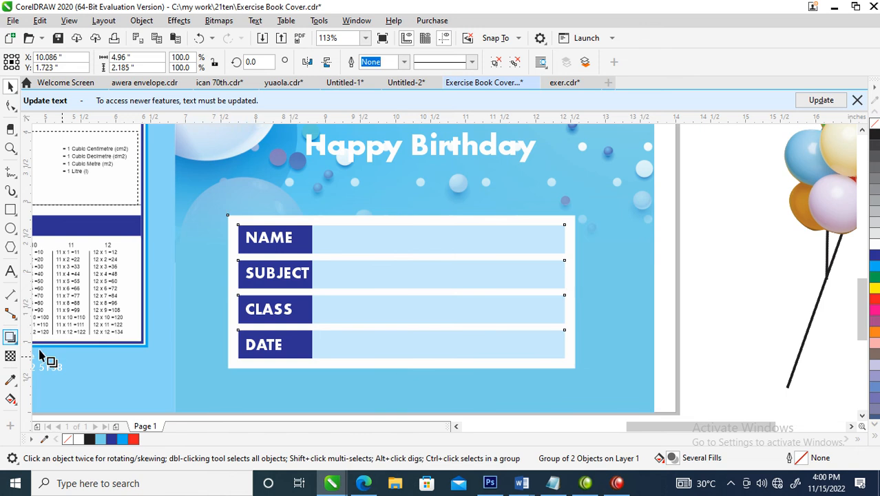
{"action": "left_click_drag", "start_coordinate": [401, 292], "coordinate": [450, 382]}
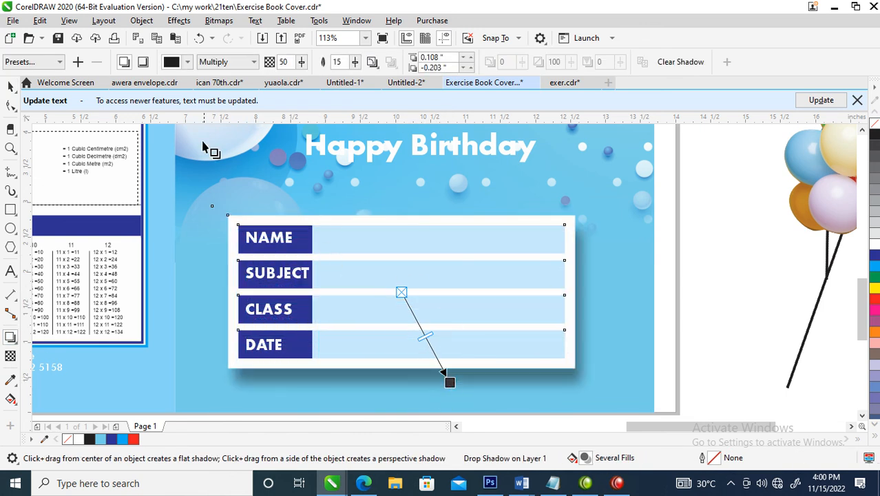
{"action": "left_click", "coordinate": [187, 62]}
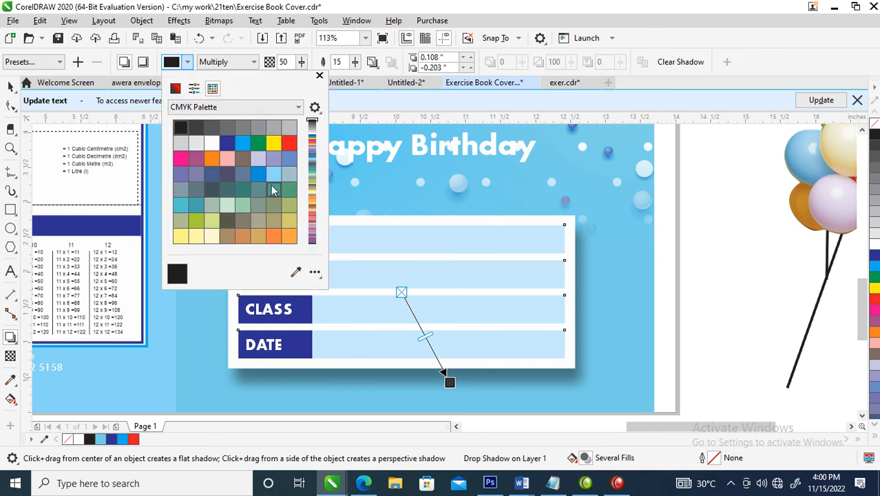
{"action": "left_click", "coordinate": [227, 143]}
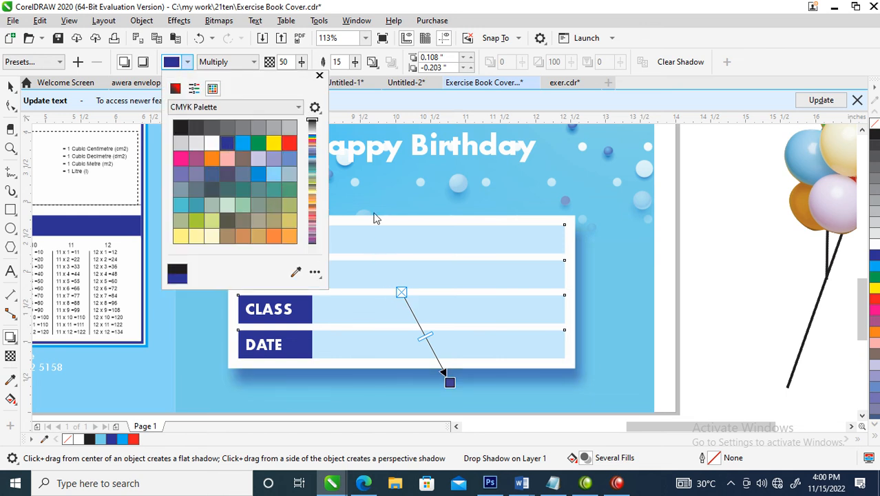
{"action": "left_click", "coordinate": [349, 181]}
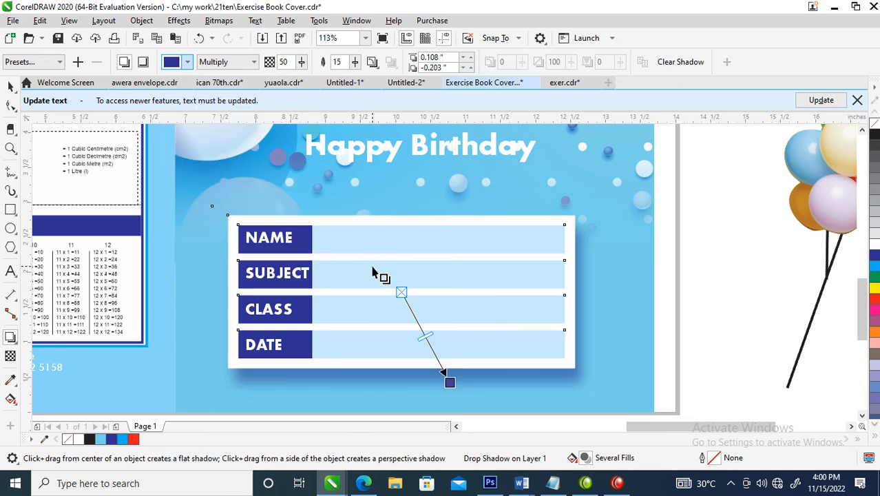
- Move the shadowed details panel slightly right to centre it across the front cover
{"action": "key", "text": "space"}
{"action": "left_click_drag", "start_coordinate": [446, 285], "coordinate": [464, 289]}
{"action": "scroll", "coordinate": [463, 287], "scroll_direction": "down", "scroll_amount": 5}
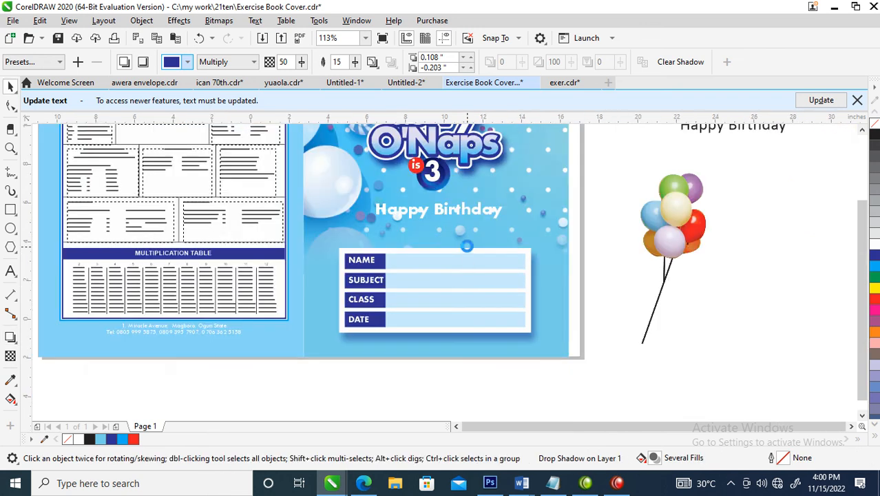
{"action": "key", "text": "z"}
{"action": "left_click_drag", "start_coordinate": [355, 173], "coordinate": [505, 265]}
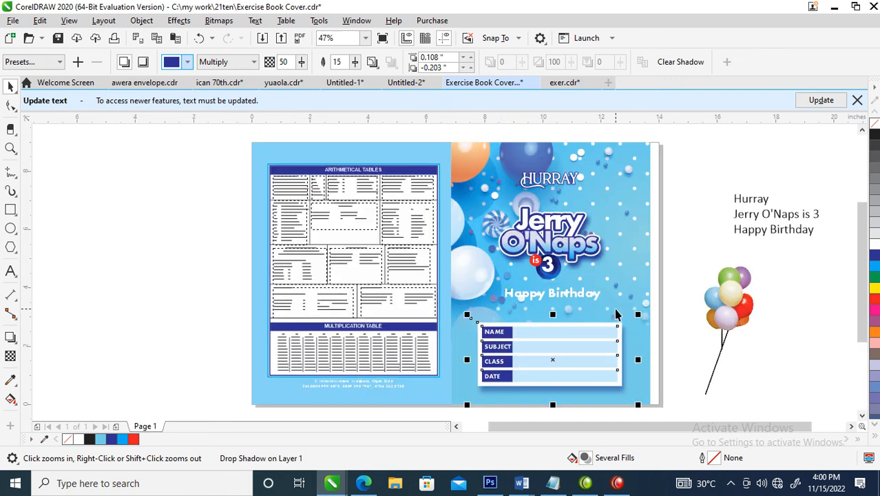
- Move the "Happy Birthday" text slightly down, closer to the details panel
{"action": "left_click", "coordinate": [682, 191]}
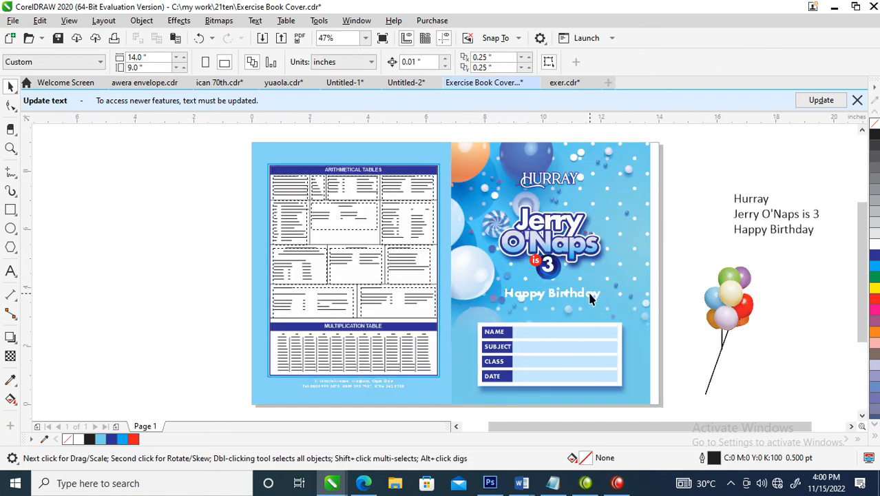
{"action": "left_click_drag", "start_coordinate": [590, 303], "coordinate": [620, 305]}
{"action": "left_click", "coordinate": [681, 201]}
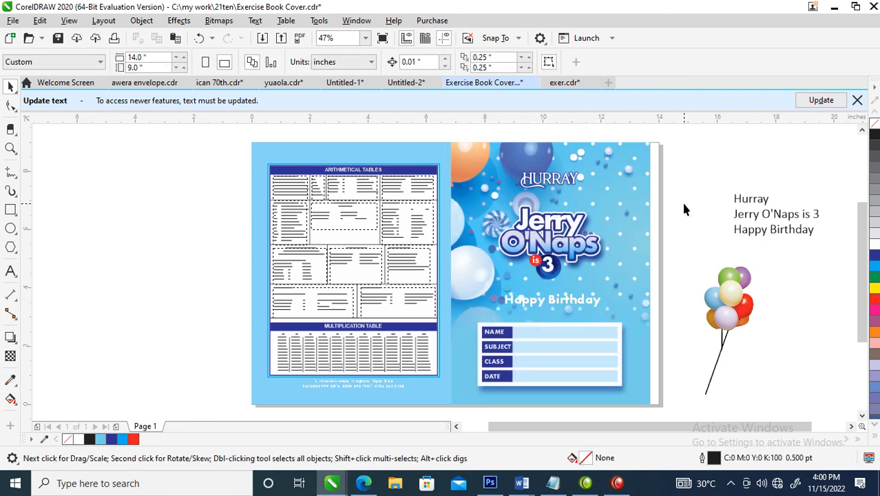
- Delete the address and telephone text below the multiplication table on the back cover
{"action": "left_click", "coordinate": [385, 386]}
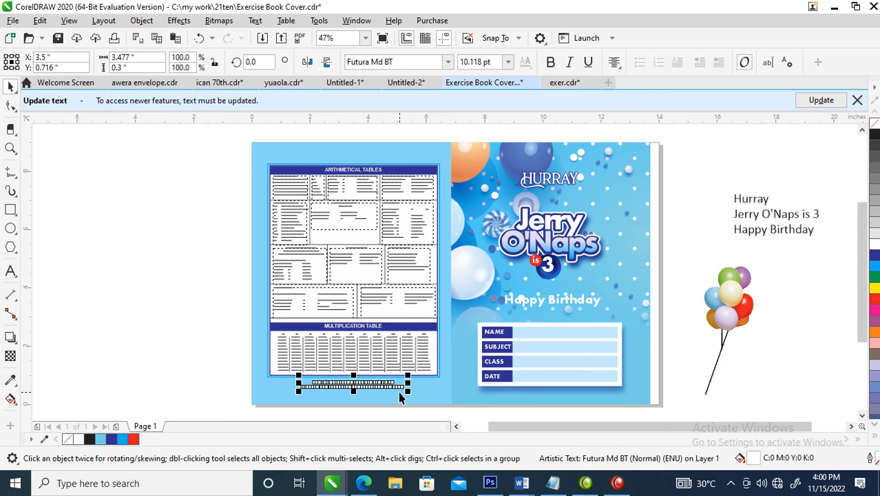
{"action": "key", "text": "Delete"}
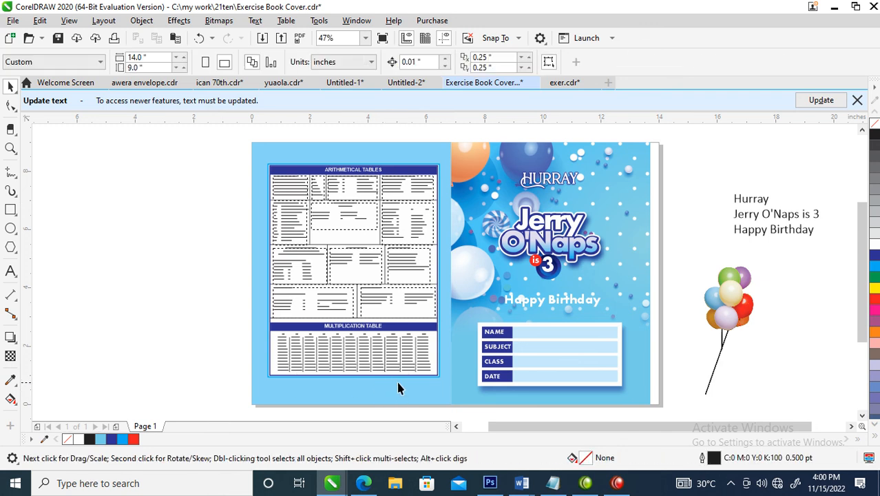